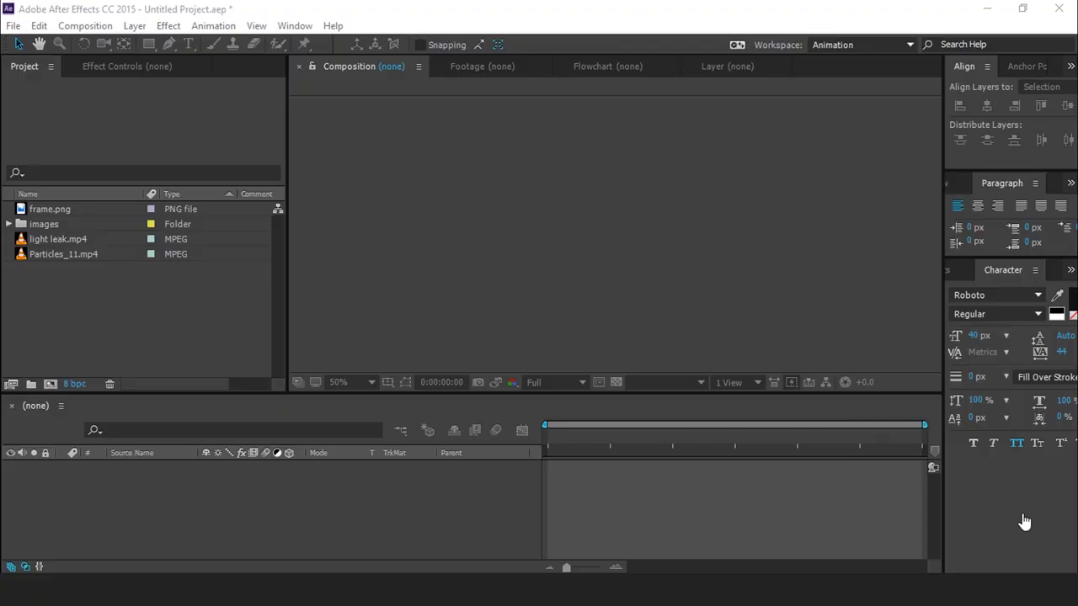
Create a 1920×1080 composition named main comp.
left_click(49, 384)
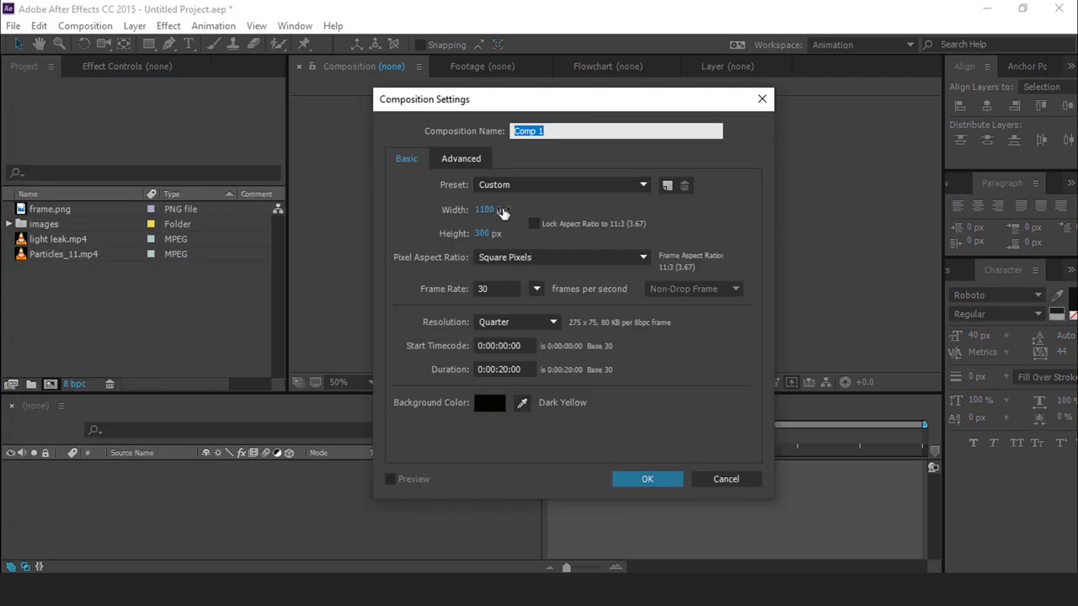
left_click(485, 212)
type("1920")
key("Tab")
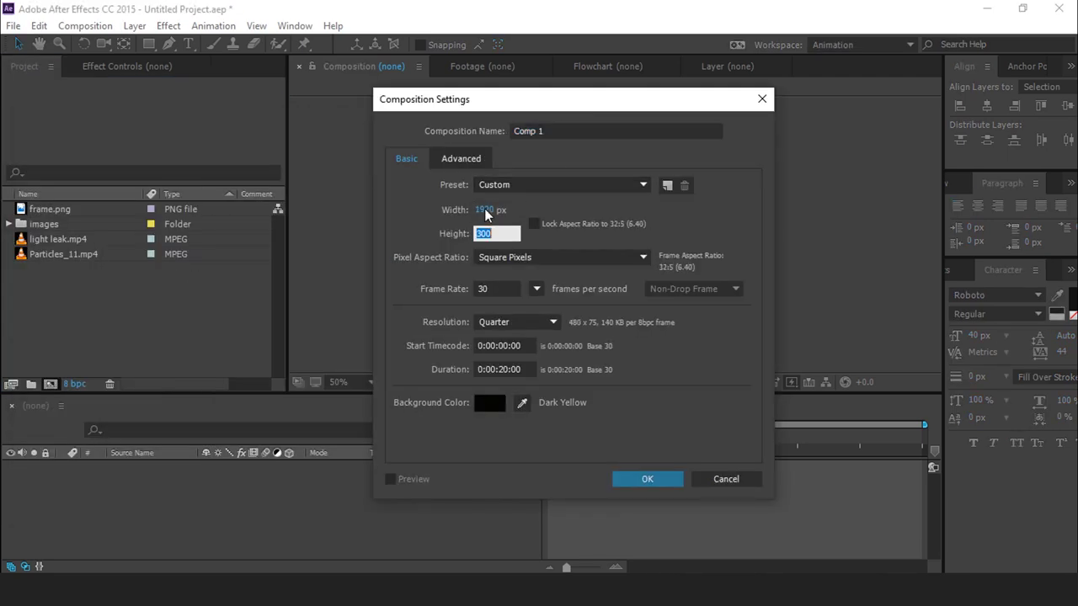
type("1080")
left_click(569, 129)
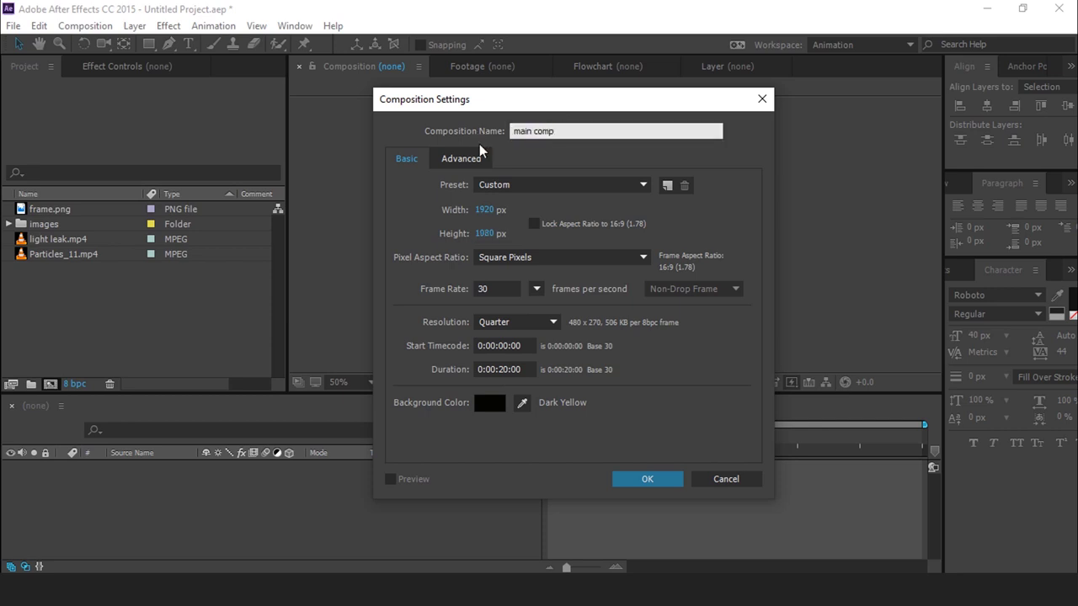
type("main comp")
left_click(661, 484)
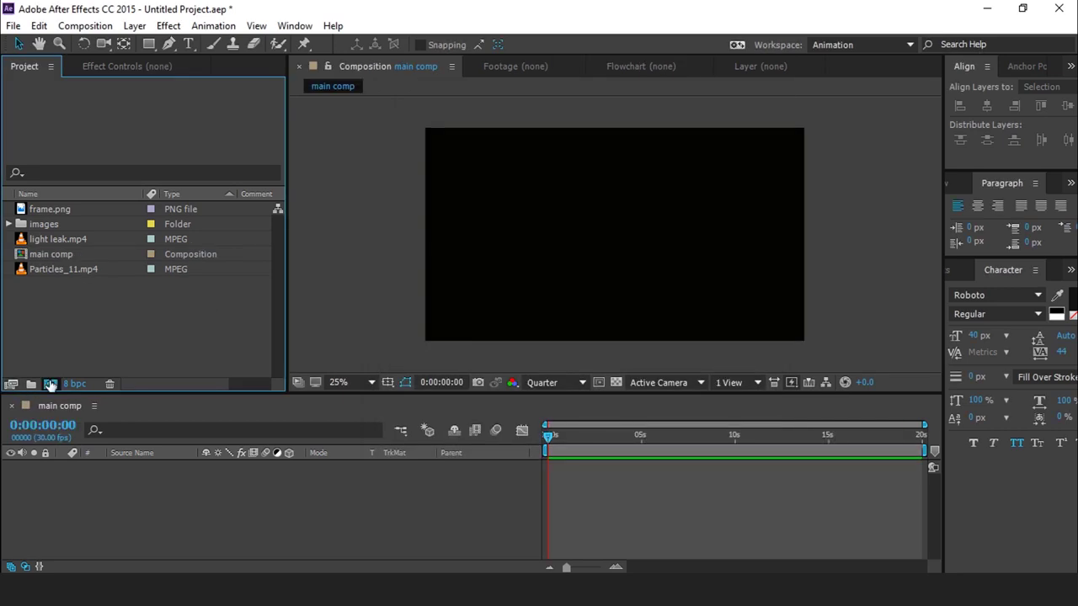
Create a 1100×1400 composition named frame01.
left_click(51, 383)
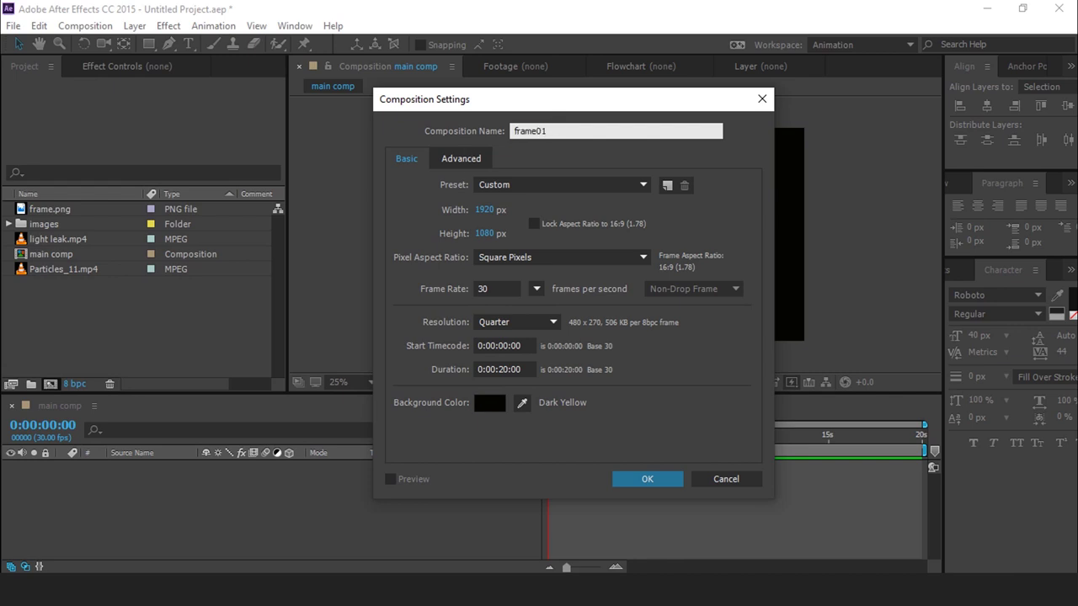
left_click(476, 211)
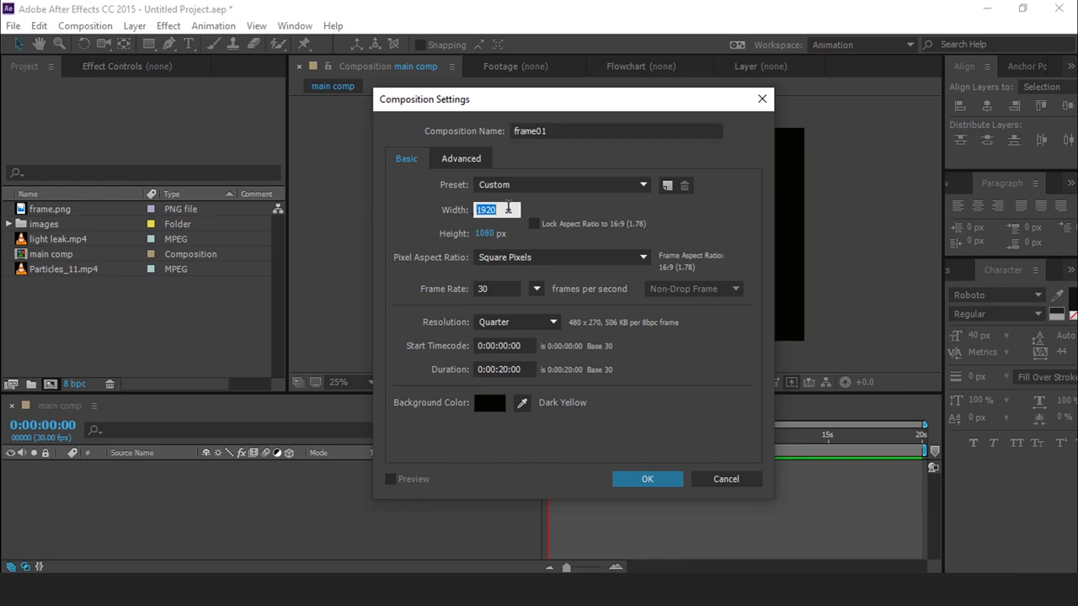
type("1100")
left_click(480, 233)
type("1400")
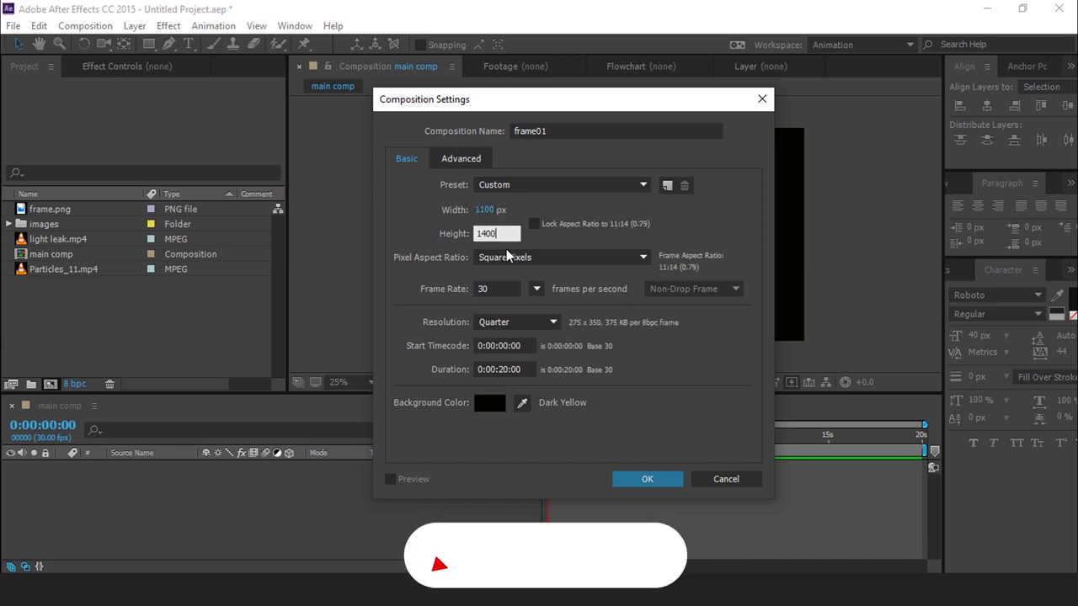
left_click(640, 479)
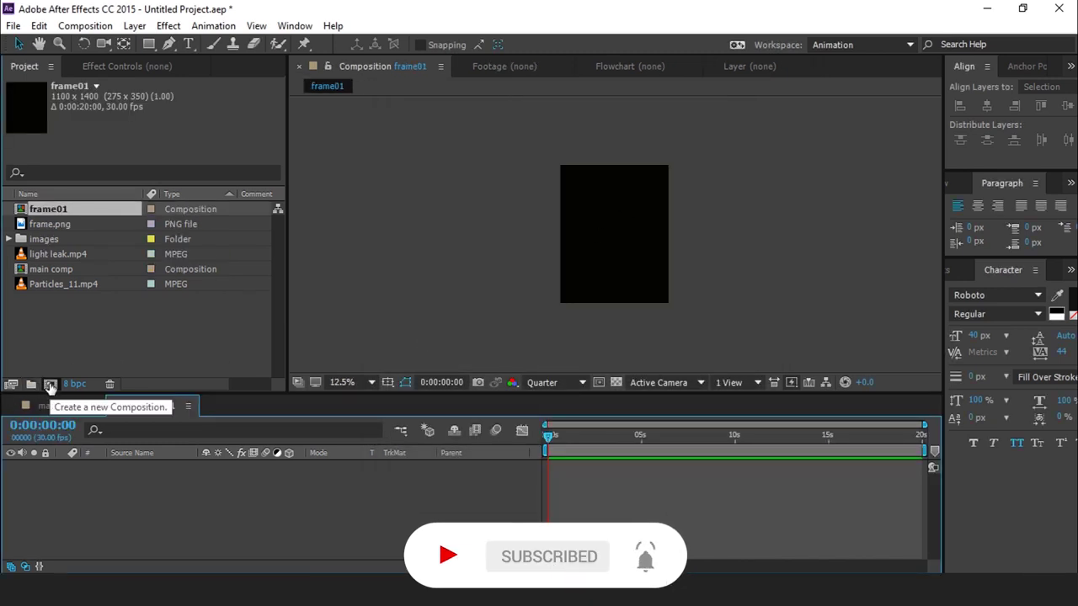
Create another 1100×1400 composition named images01.
left_click(49, 385)
type("images")
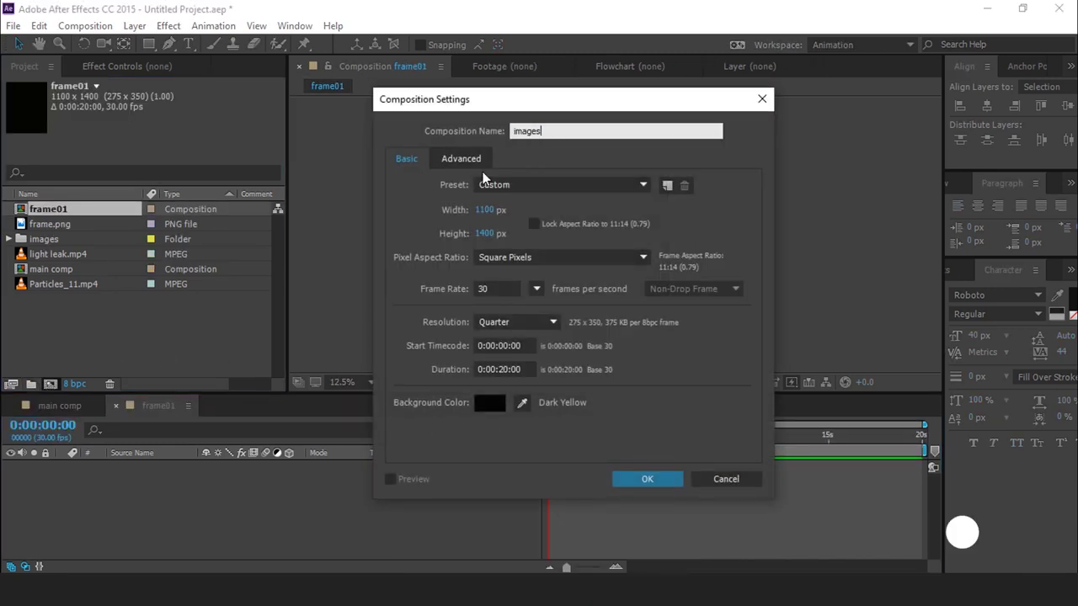
type("01")
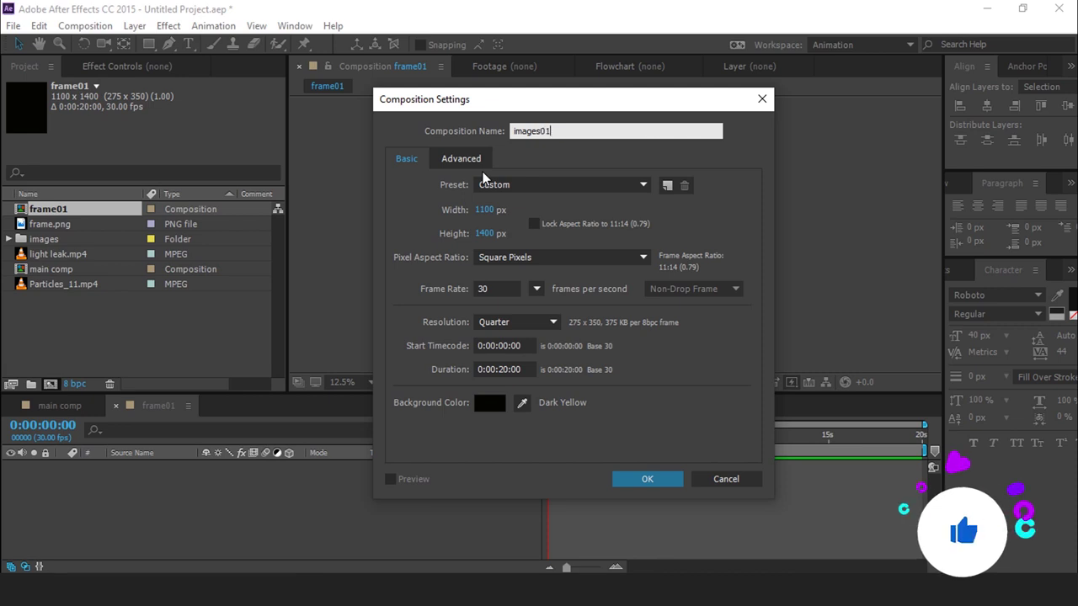
left_click(646, 479)
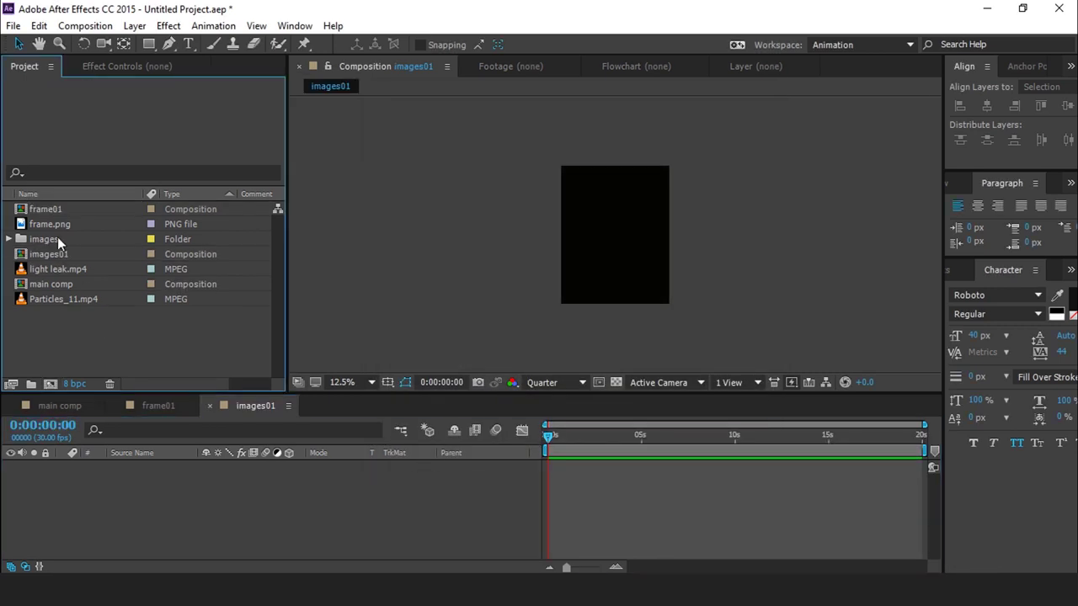
Place 01.jpg from the images folder into images01 and scale it down to fill the 1100×1400 frame.
left_click(57, 239)
left_click(8, 239)
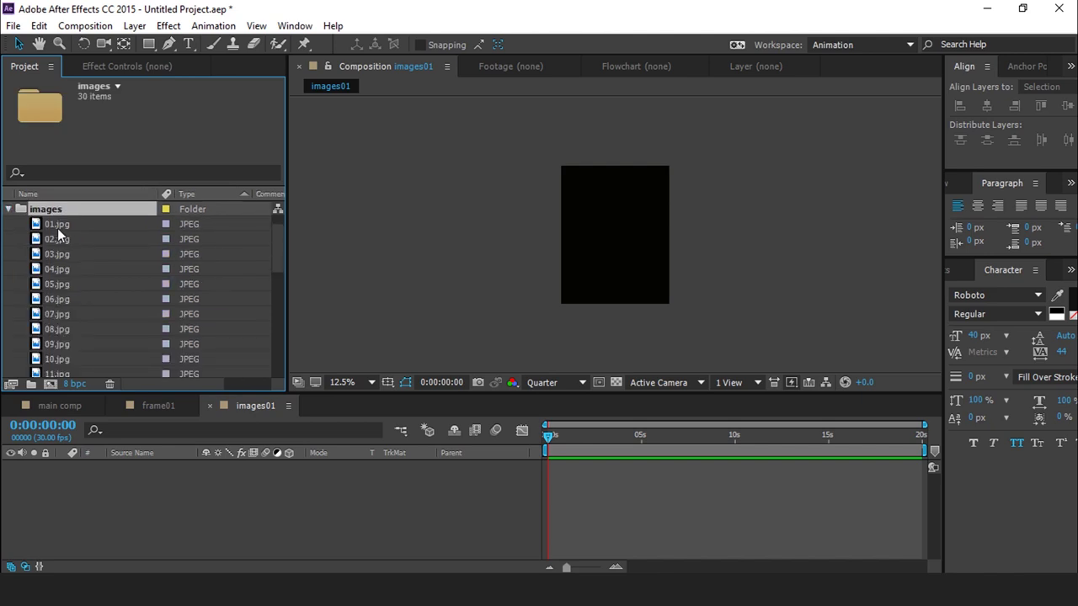
left_click_drag(280, 246, 276, 330)
scroll(92, 343, "down", 2)
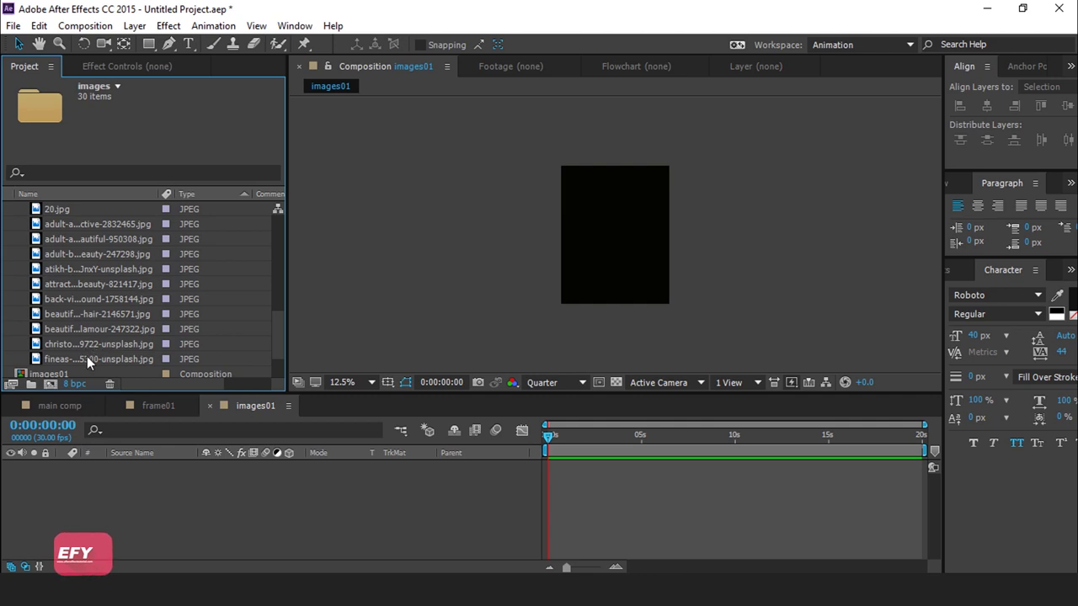
scroll(87, 356, "up", 5)
scroll(89, 359, "up", 3)
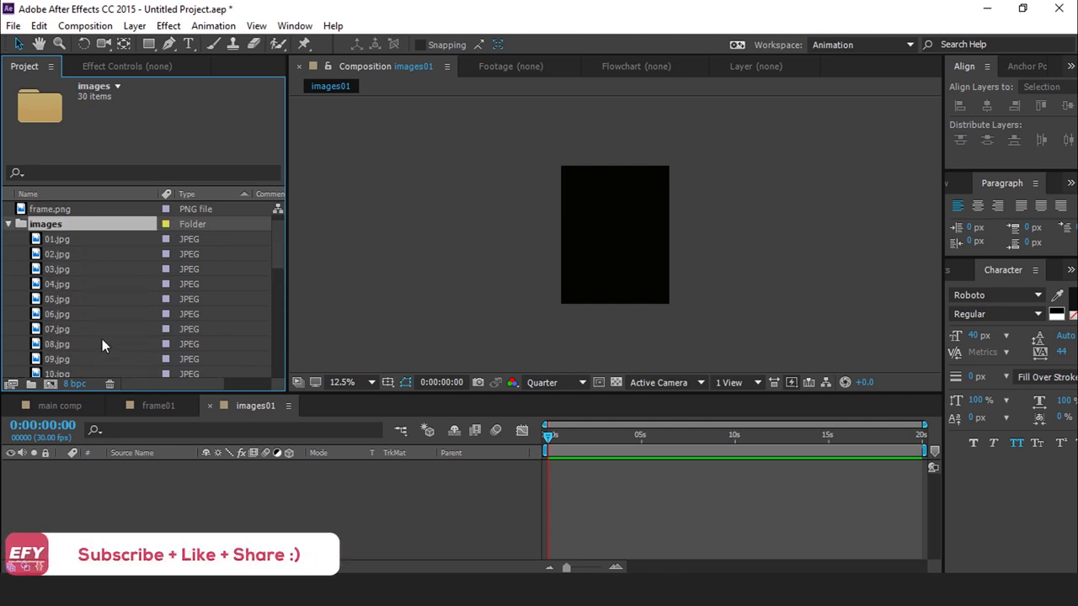
left_click(37, 241)
left_click_drag(37, 241, 130, 485)
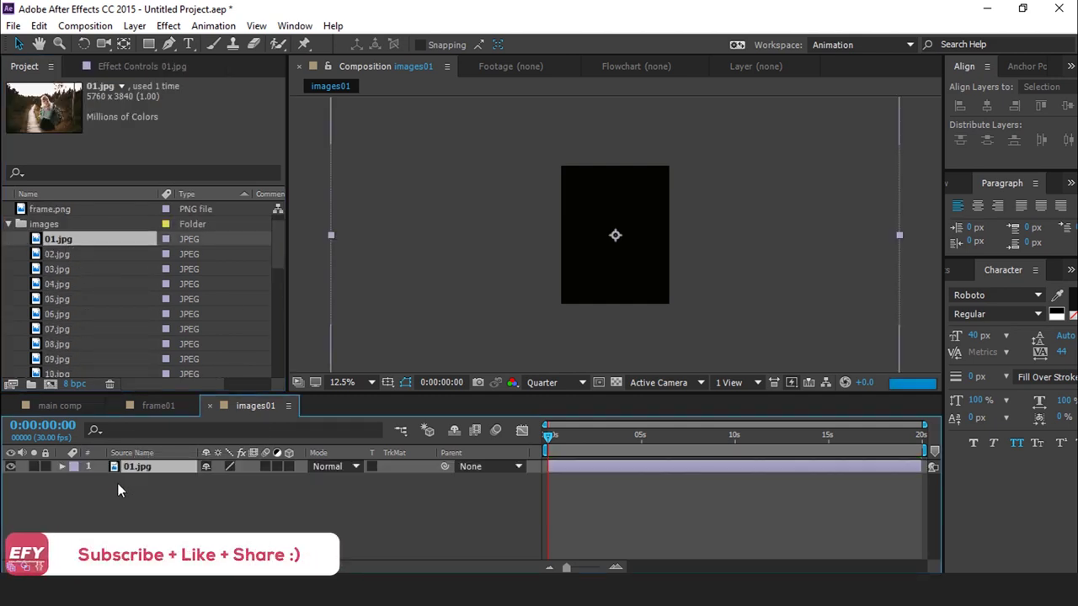
left_click_drag(899, 234, 711, 272)
left_click(317, 472)
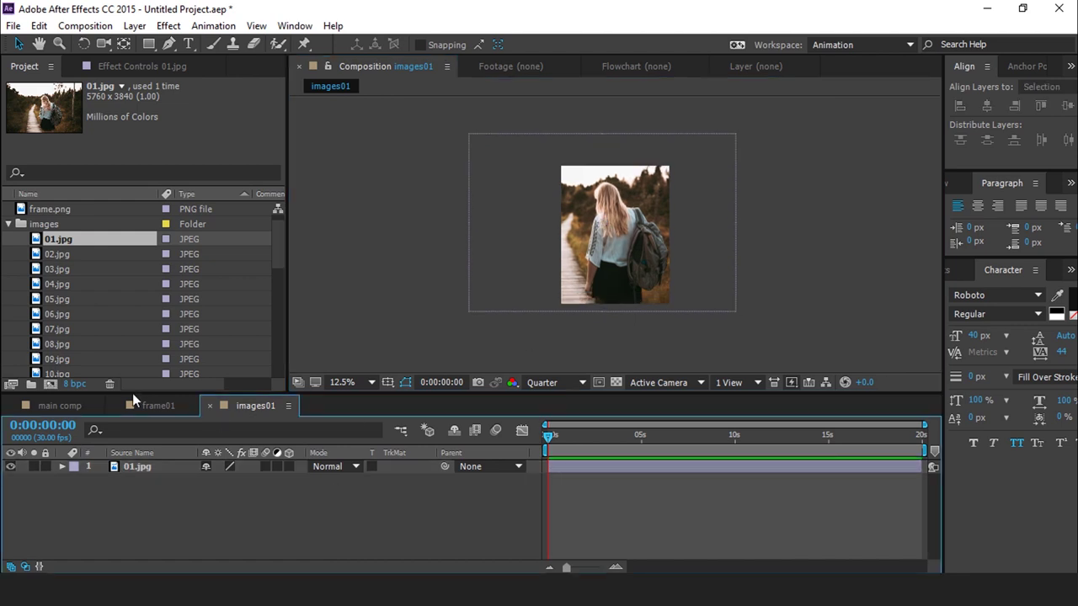
Add images01 and then frame.png above it as layers in frame01.
left_click(210, 406)
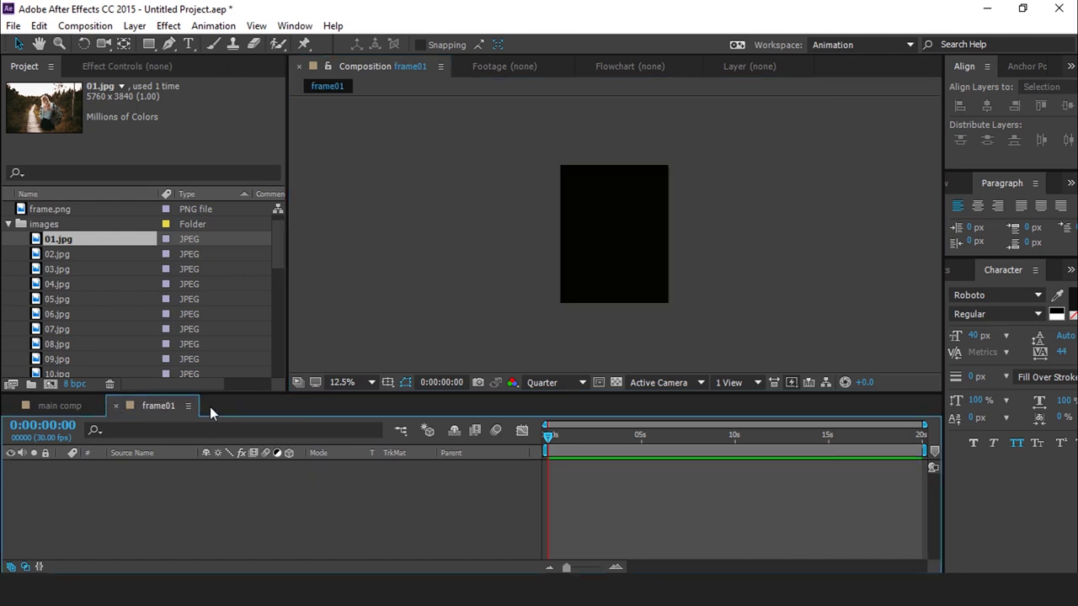
left_click(10, 224)
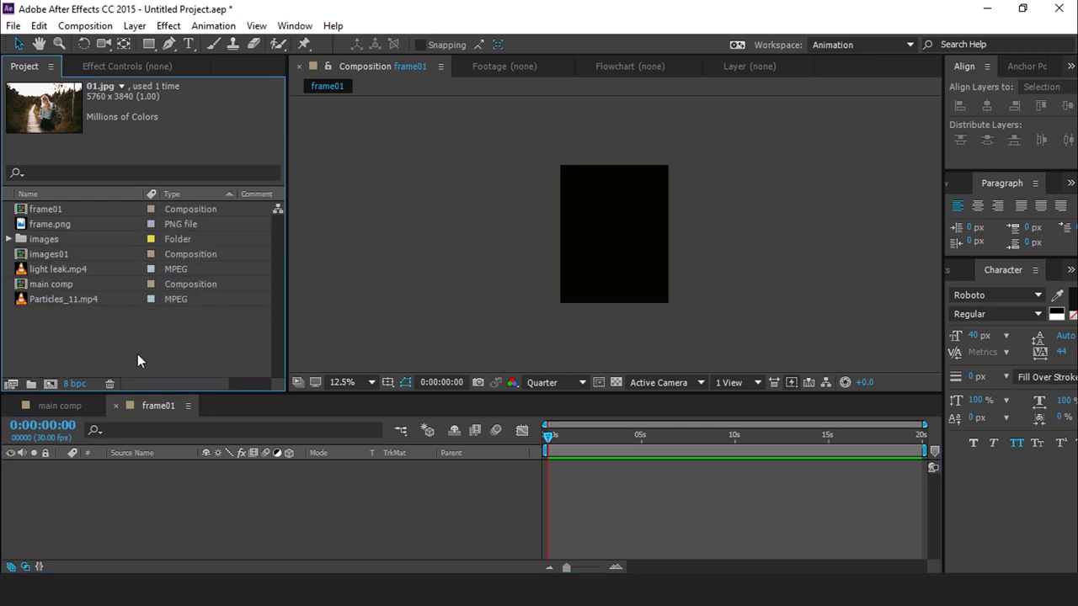
left_click(49, 254)
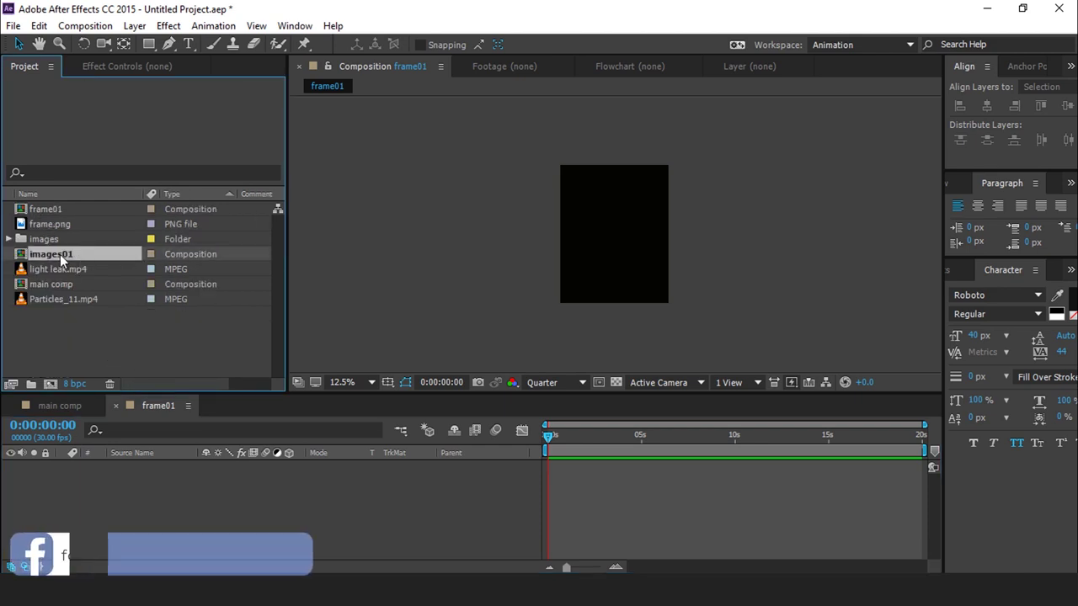
left_click_drag(30, 259, 133, 503)
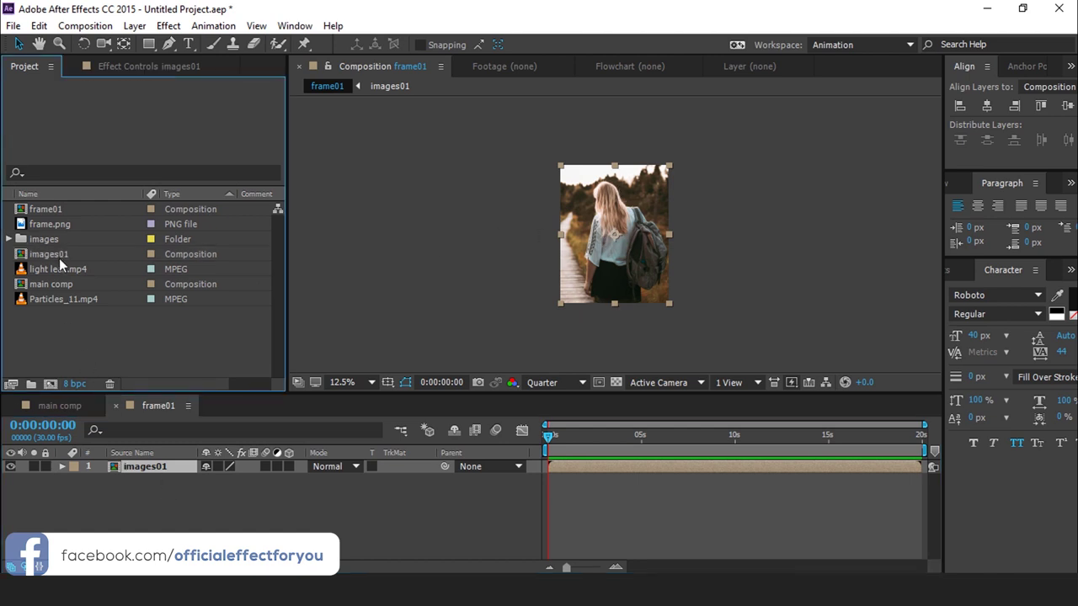
left_click(55, 226)
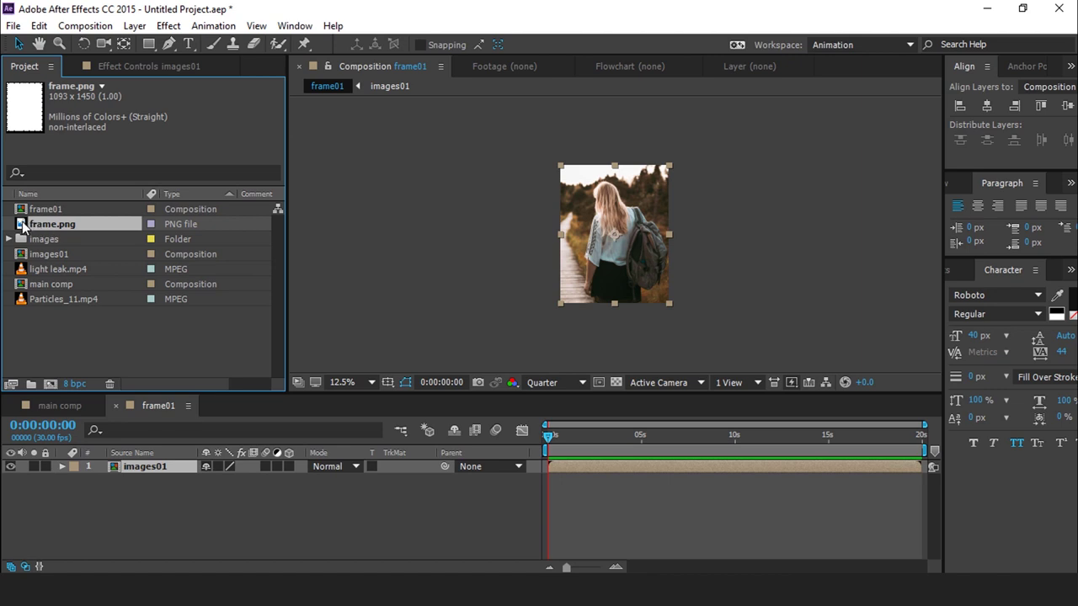
left_click_drag(21, 226, 145, 468)
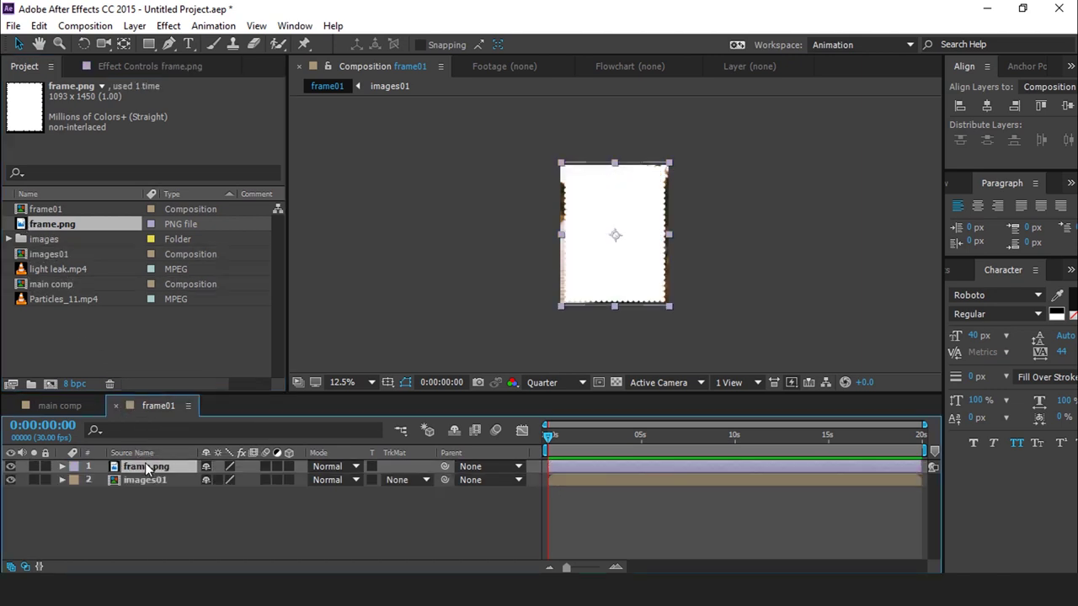
Set images01's track matte to Alpha Matte "frame.png" so the photo shows inside the frame.
left_click(424, 483)
left_click(470, 411)
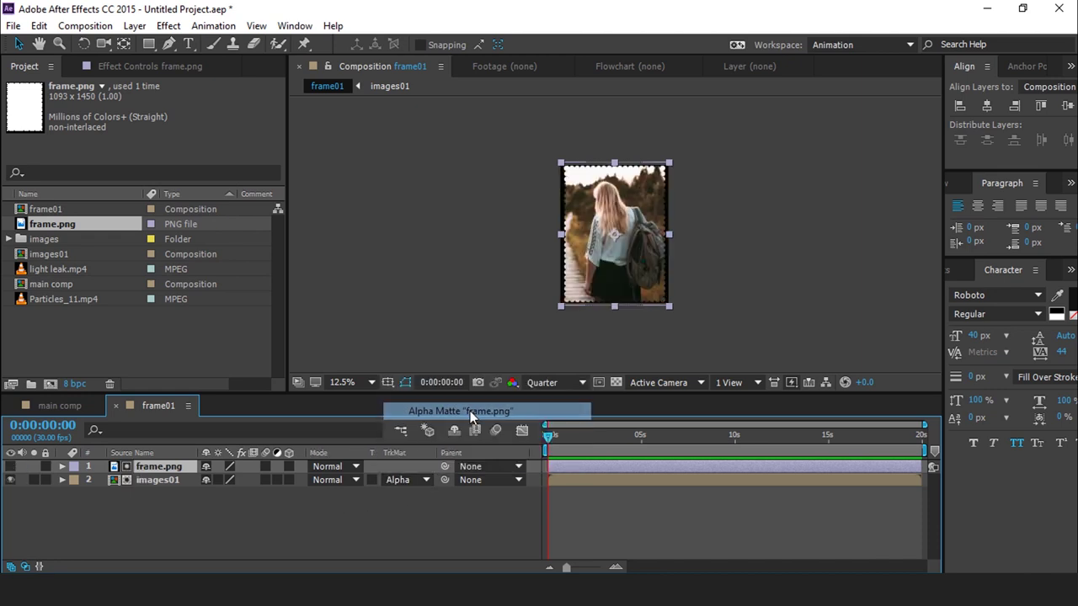
key("period")
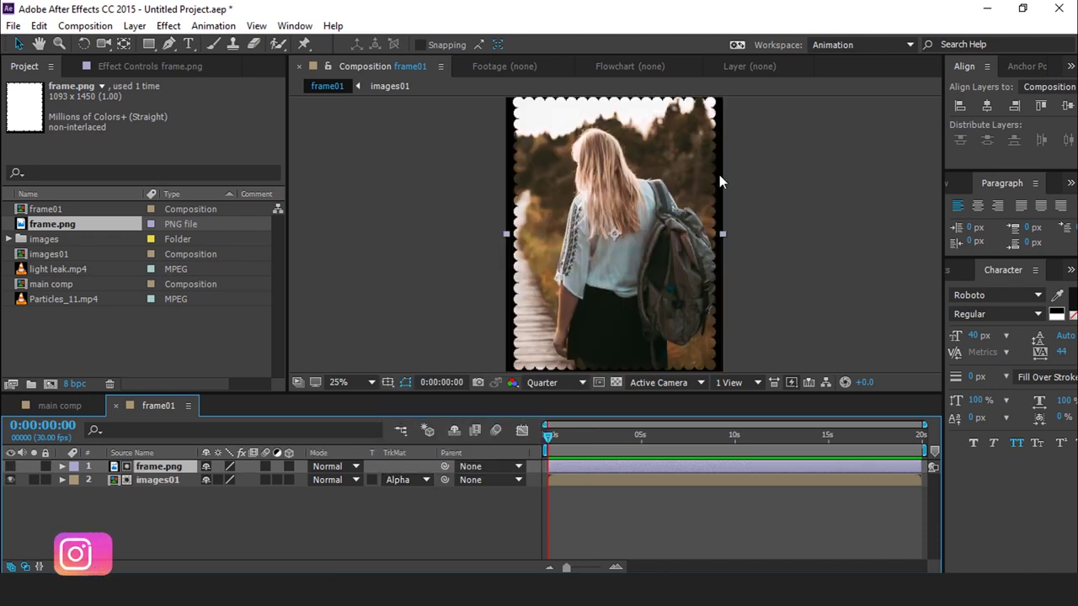
key("comma")
key("period")
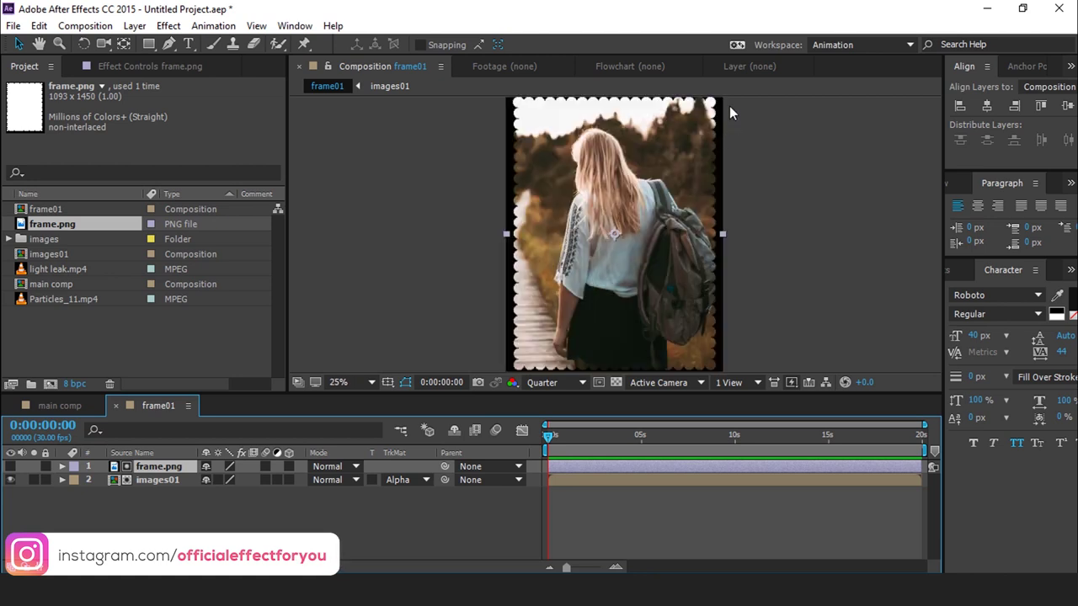
key("comma")
left_click(668, 167)
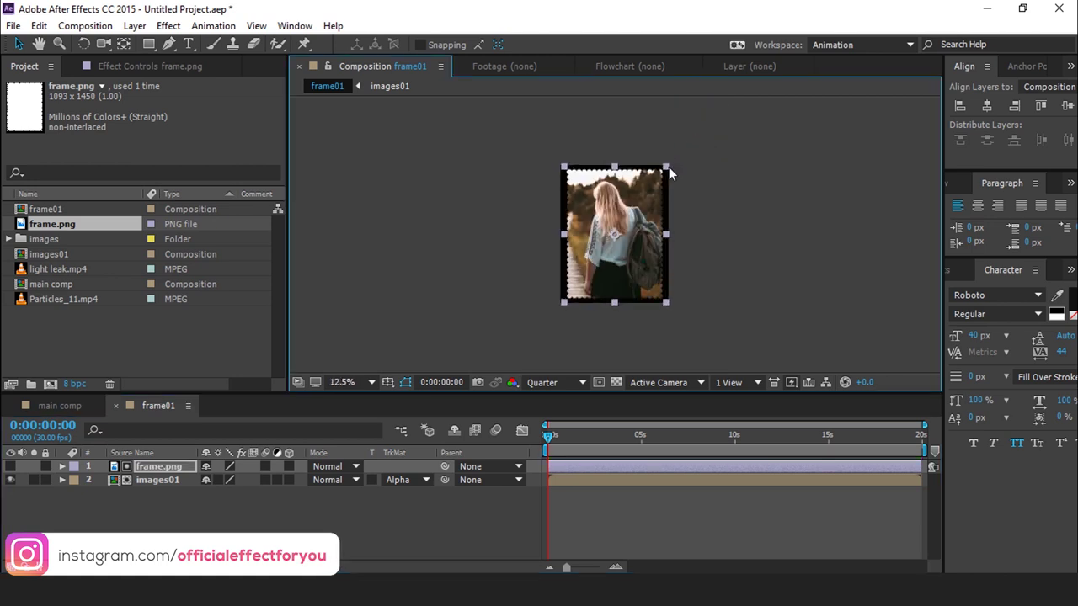
left_click(421, 517)
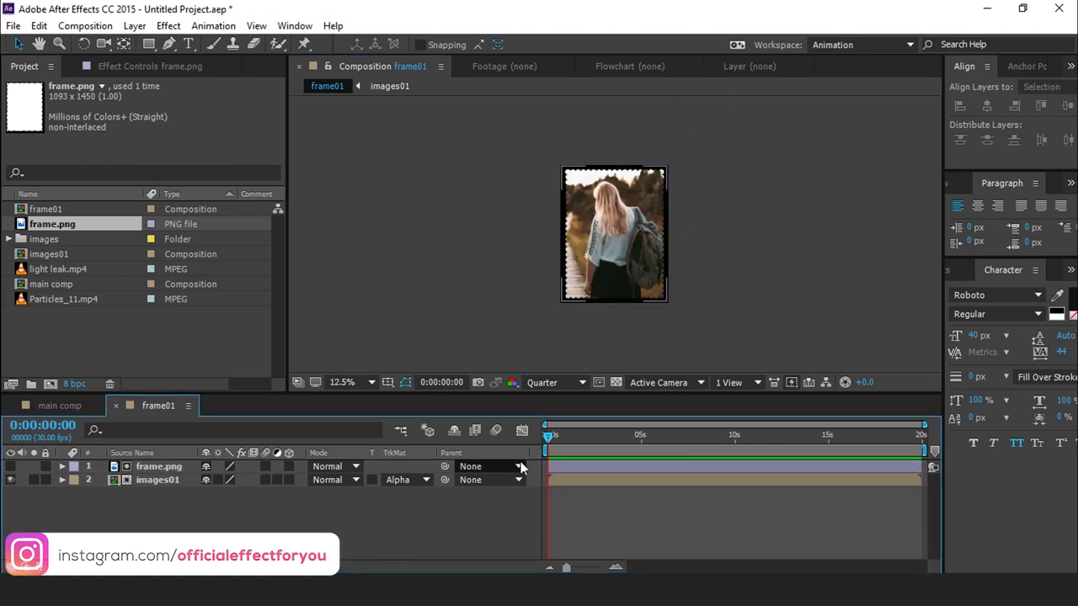
Create a 500×200 composition named text1 and start a text layer in it for the title.
left_click(51, 384)
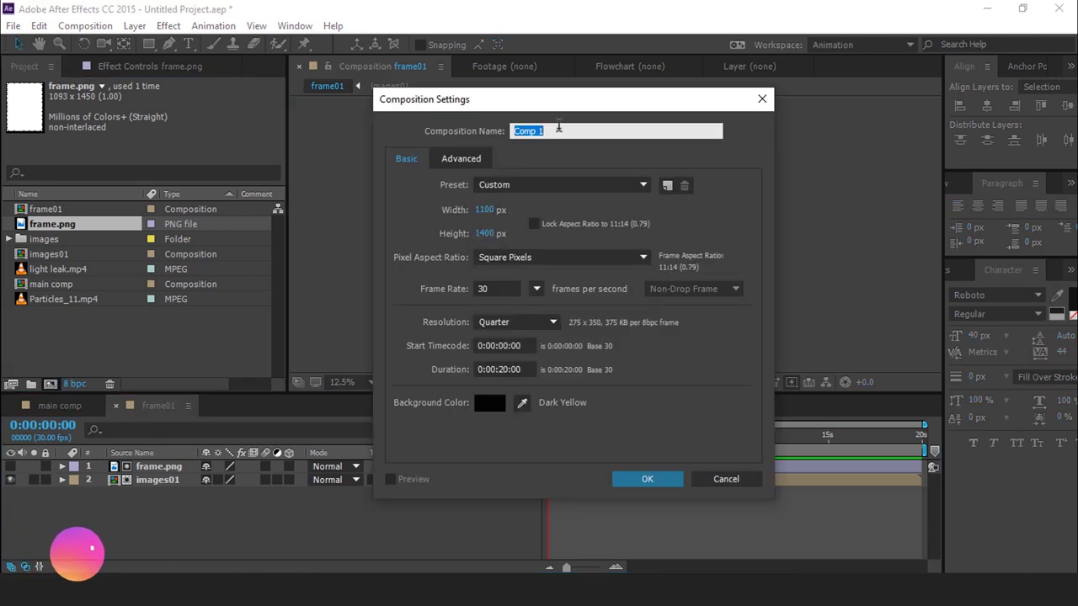
type("text1")
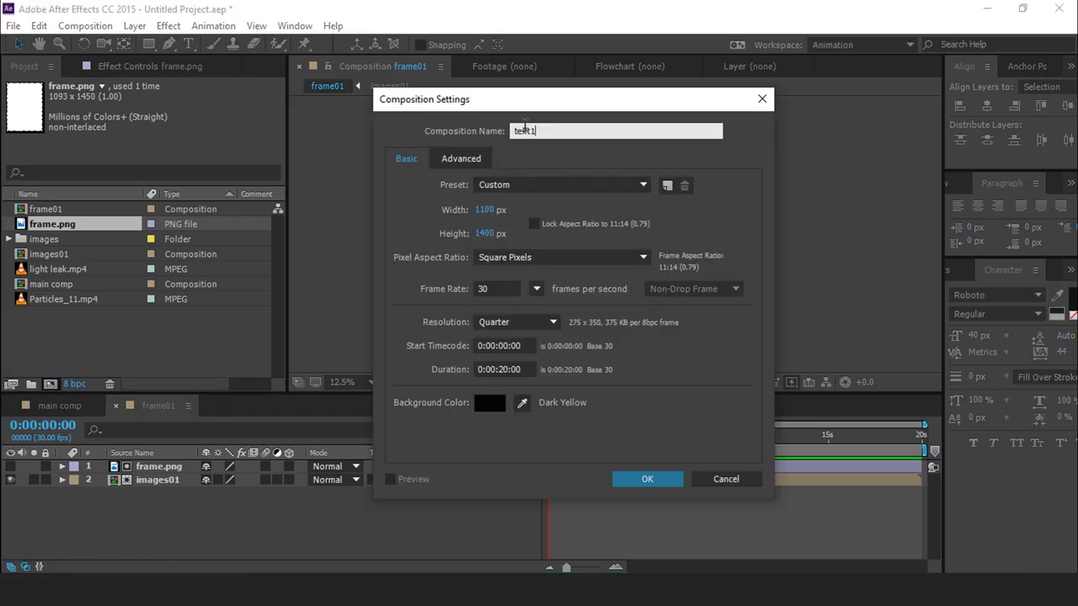
left_click_drag(537, 101, 763, 138)
key("Tab")
type("500")
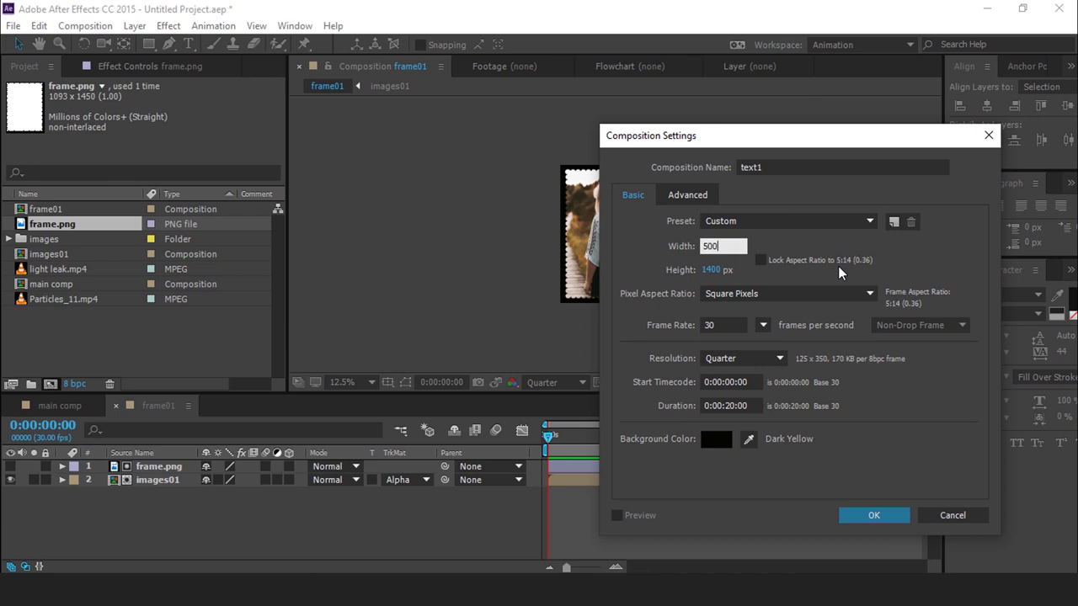
key("Tab")
key("BackSpace")
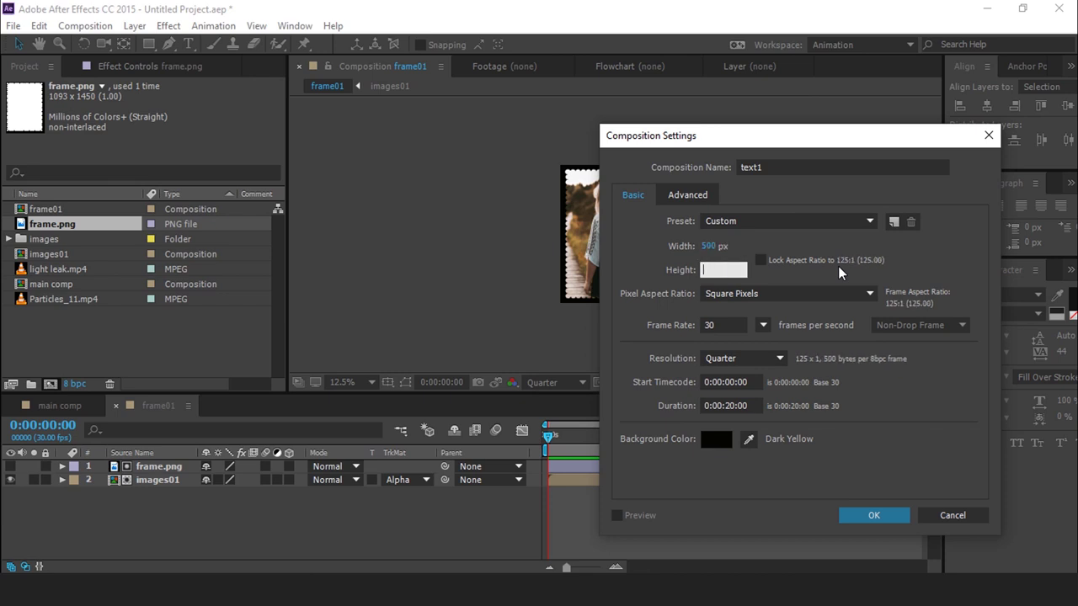
type("200")
key("Return")
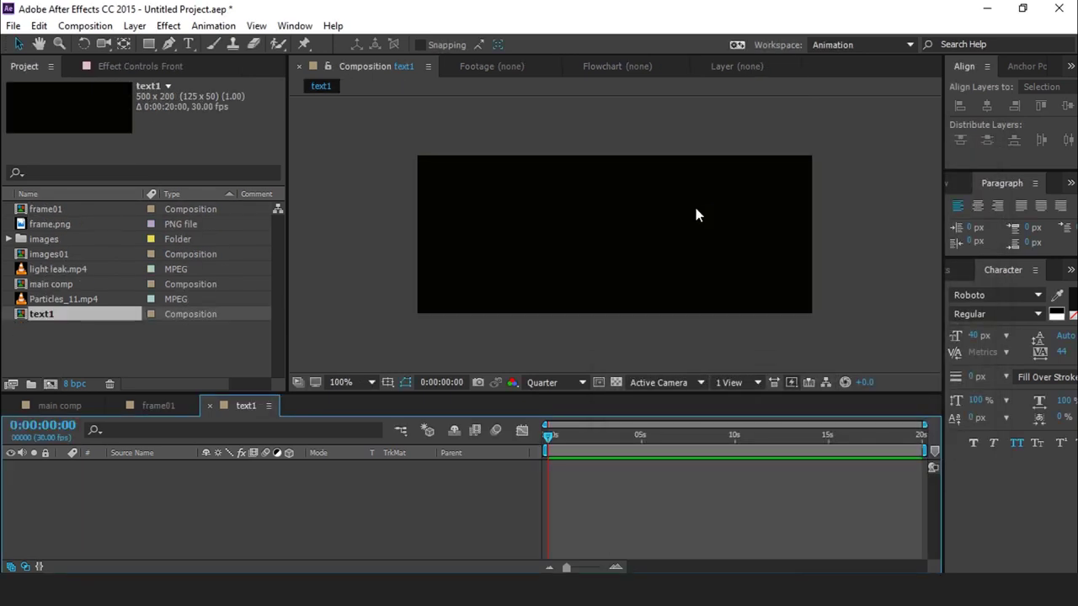
left_click(189, 44)
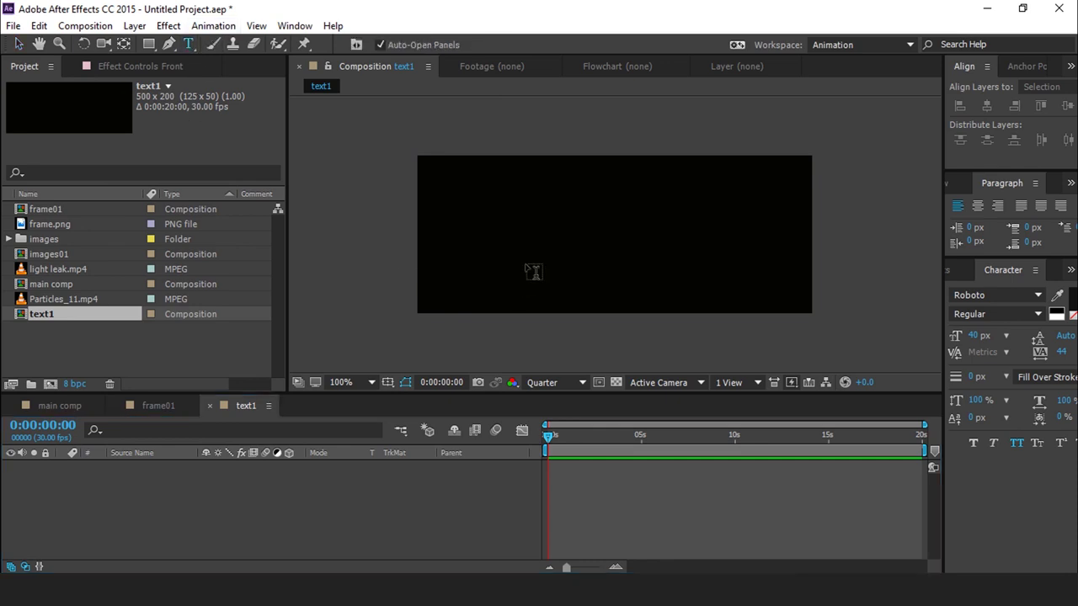
left_click(497, 233)
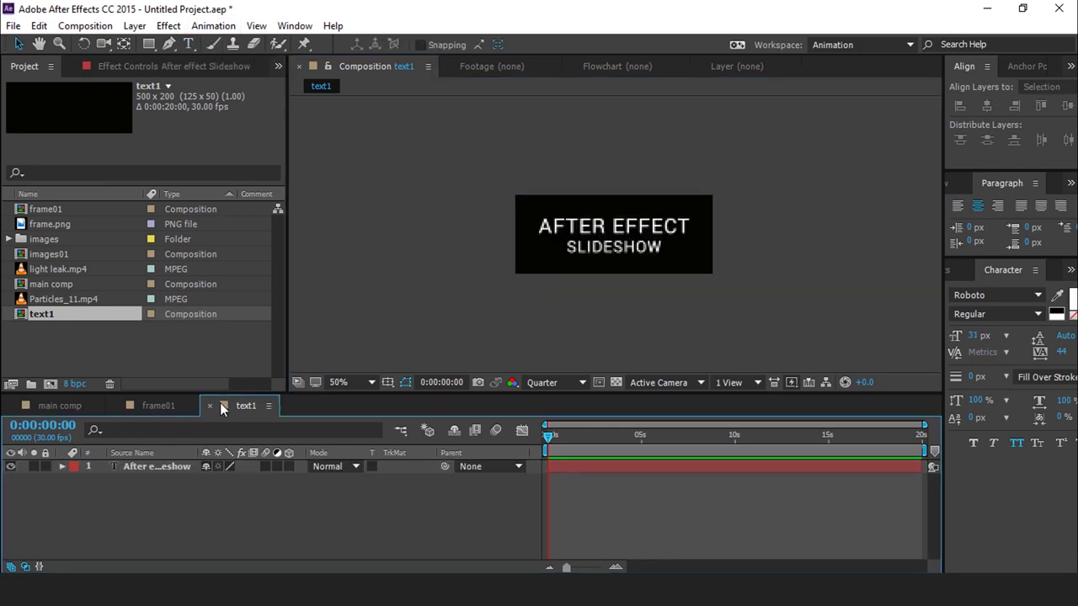
Close text1 and place it as a layer in frame01.
left_click(211, 407)
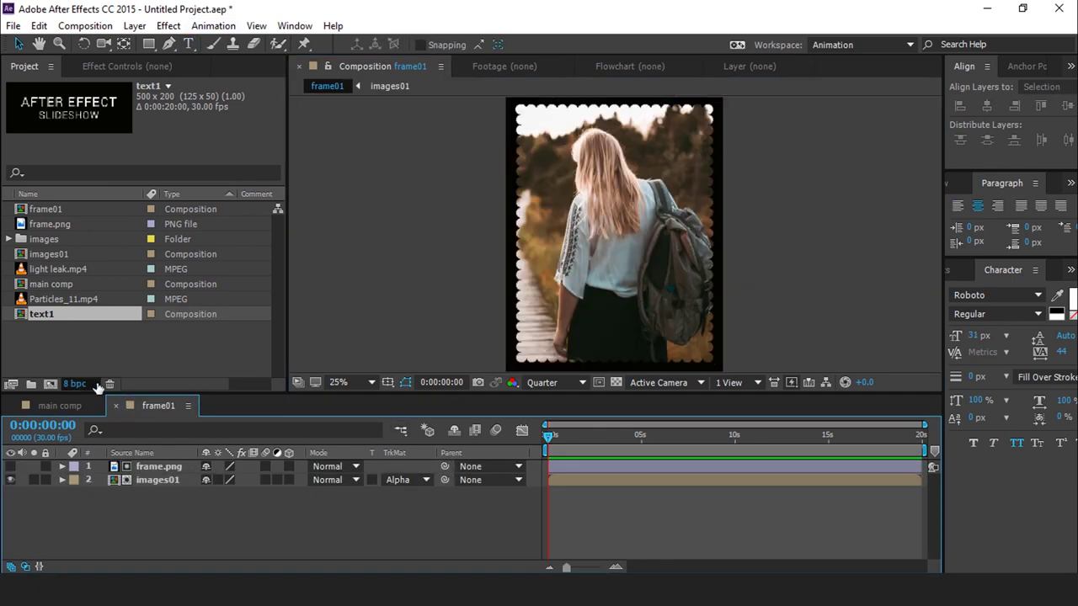
left_click(65, 341)
left_click(34, 314)
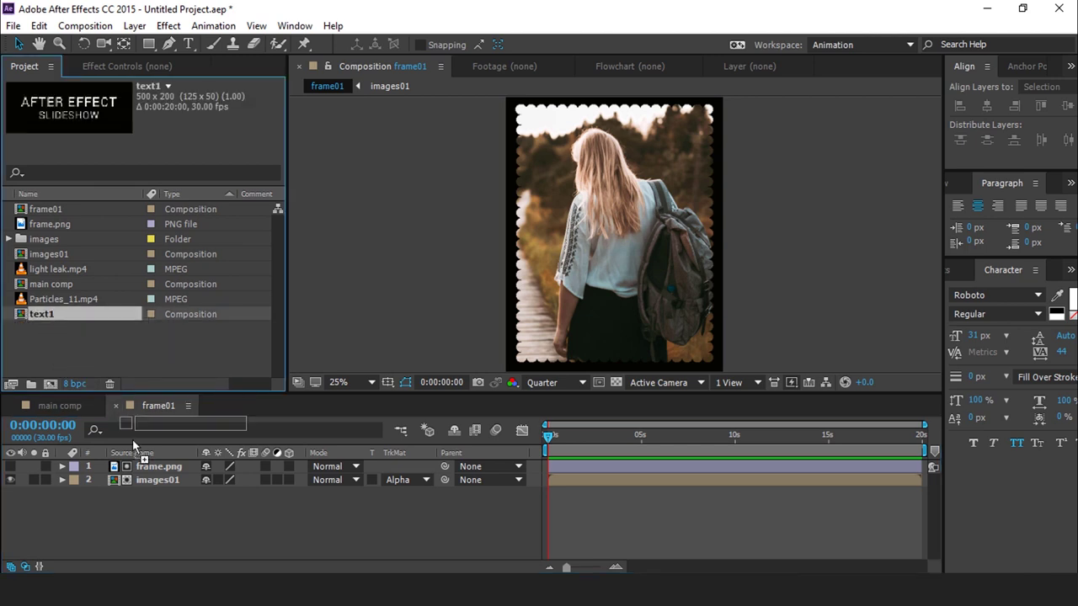
left_click_drag(133, 445, 145, 466)
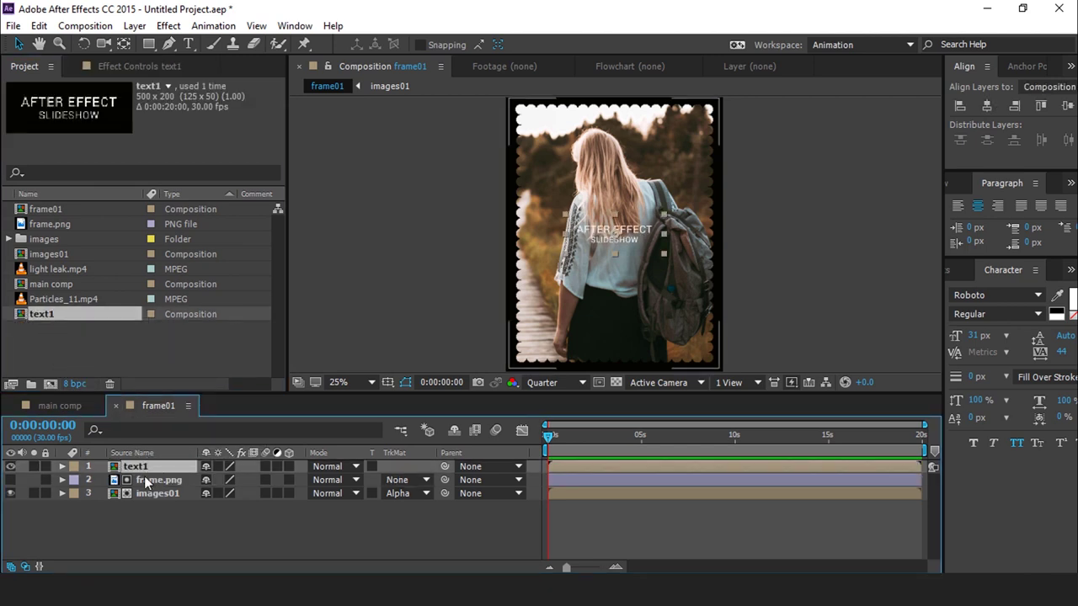
Duplicate frame.png, make the copy visible, and mask it to a rectangle near the bottom.
left_click(145, 481)
key("ctrl+d")
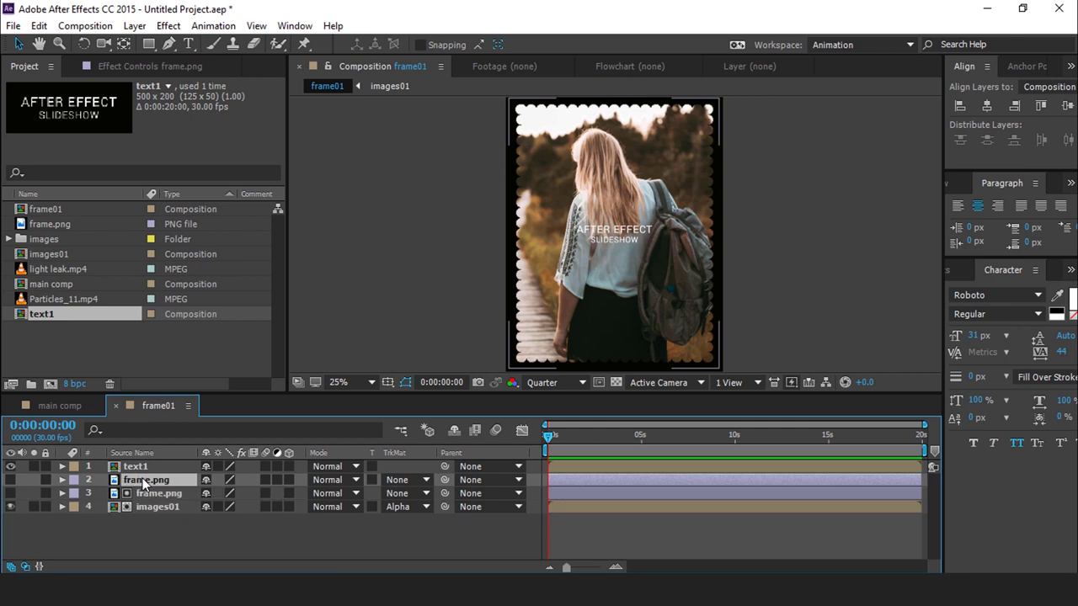
left_click(11, 480)
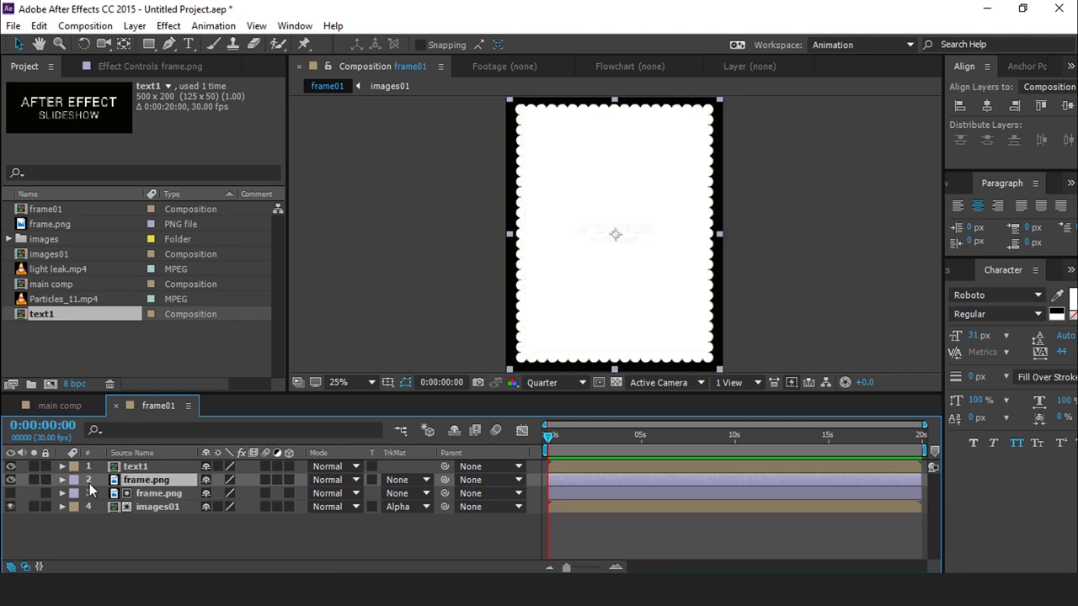
key("q")
left_click_drag(492, 308, 722, 367)
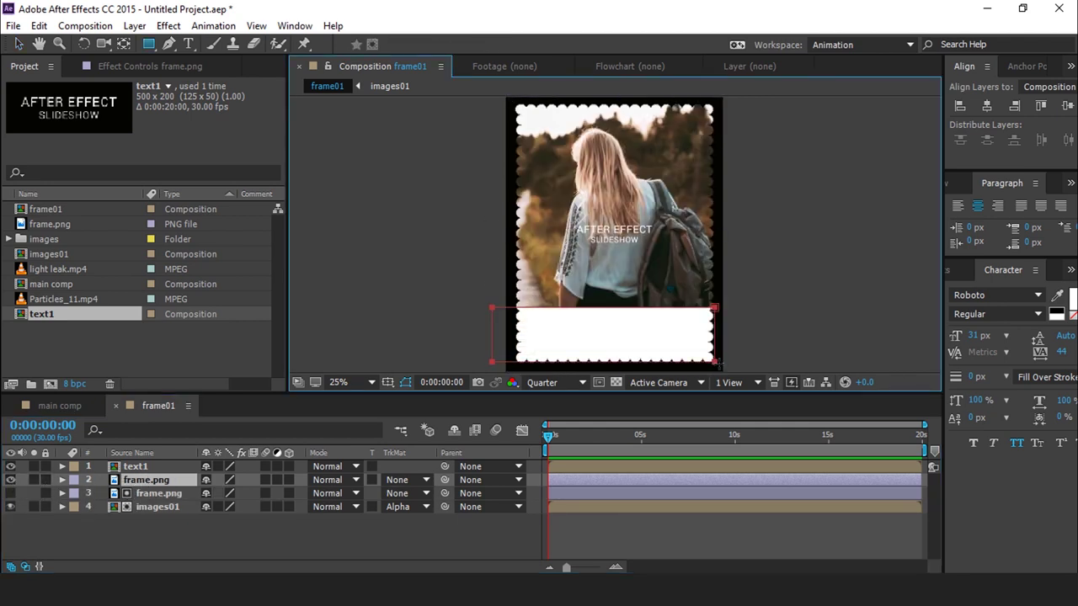
left_click(18, 44)
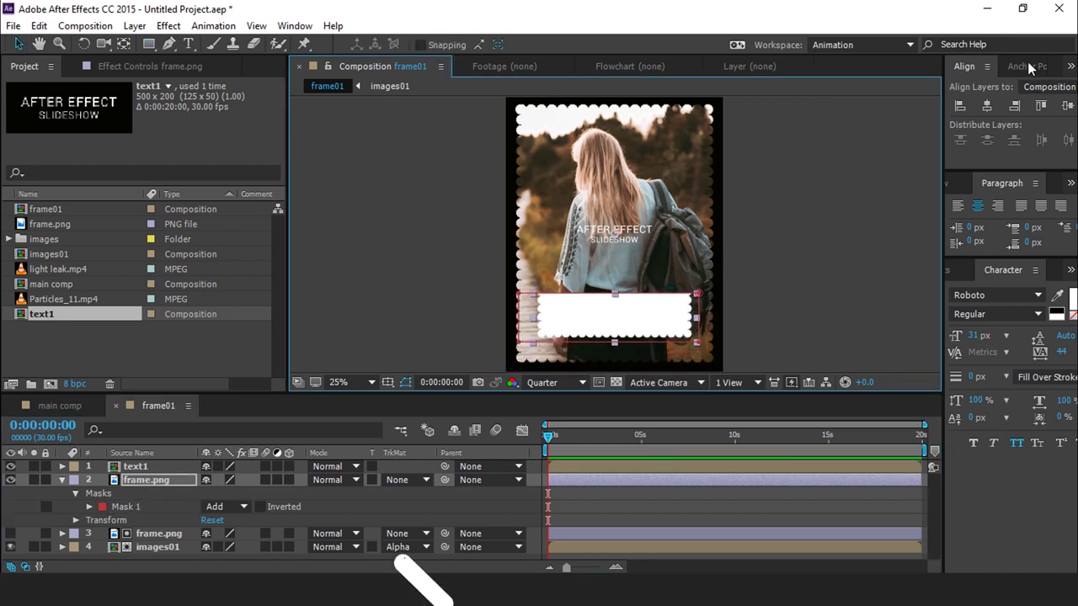
left_click(1025, 66)
Apply a Fill effect with light grey D9D9D9 to the masked frame copy.
left_click(150, 482)
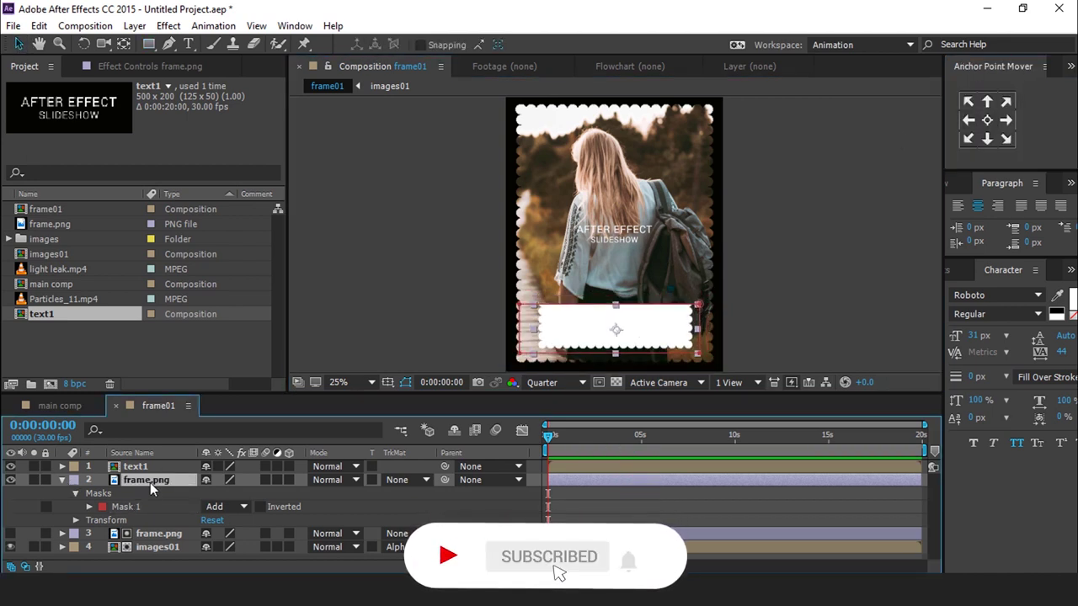
type("fu")
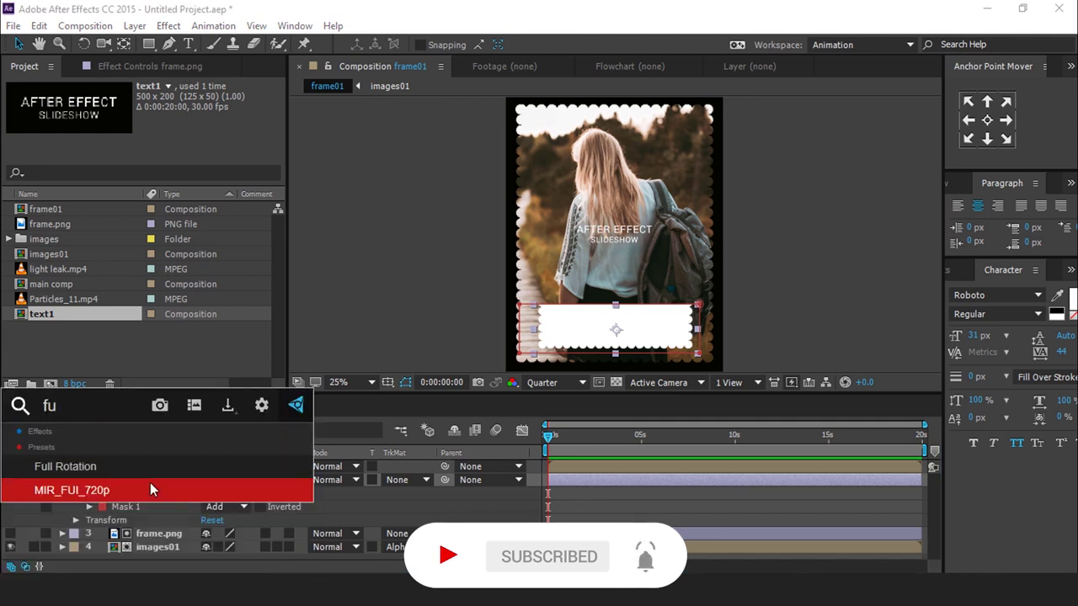
key("BackSpace")
type("il")
key("Return")
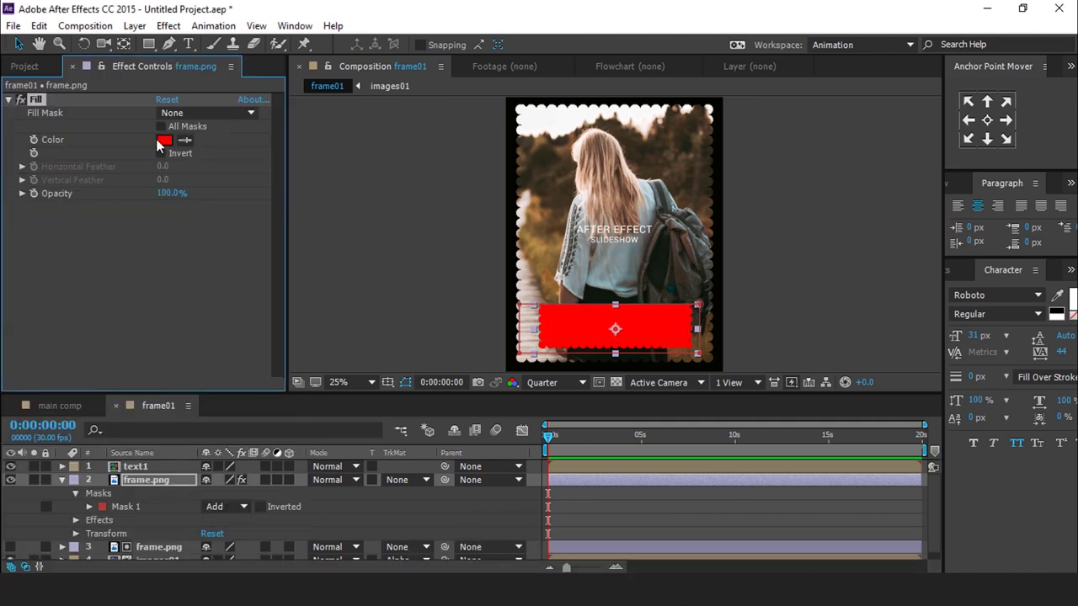
left_click(164, 140)
left_click(27, 220)
left_click(376, 193)
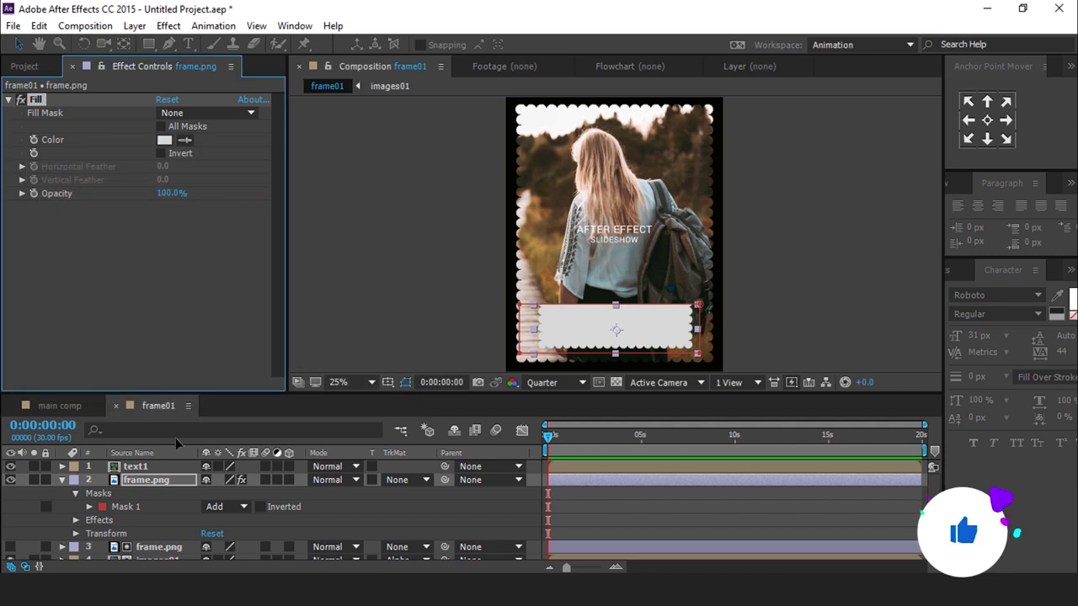
left_click(61, 480)
Move the text1 title down onto the grey box and give it a black Fill effect.
left_click(616, 240)
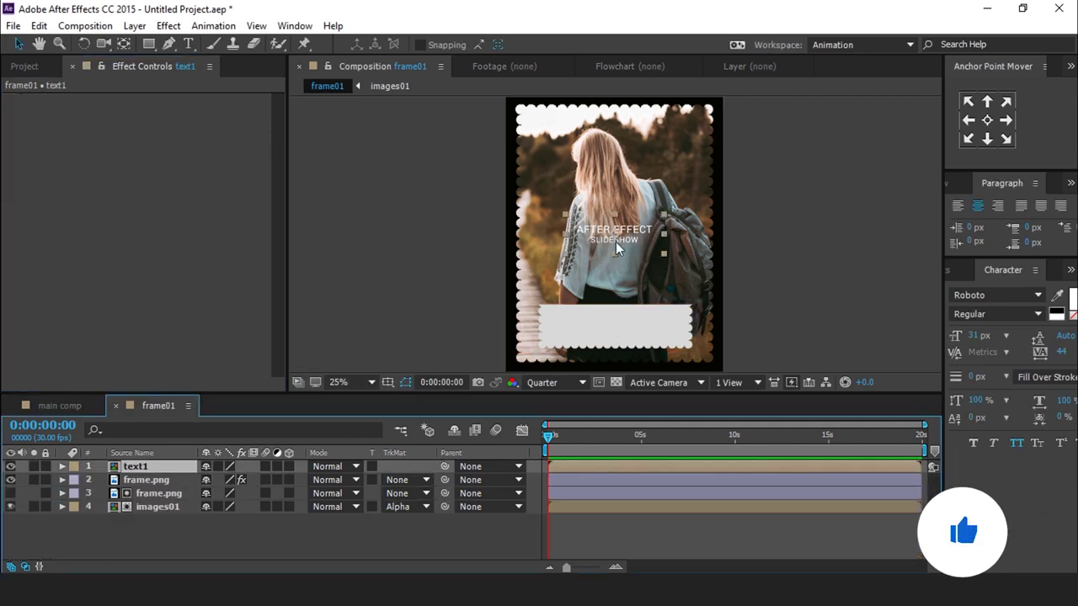
left_click_drag(625, 238, 625, 326)
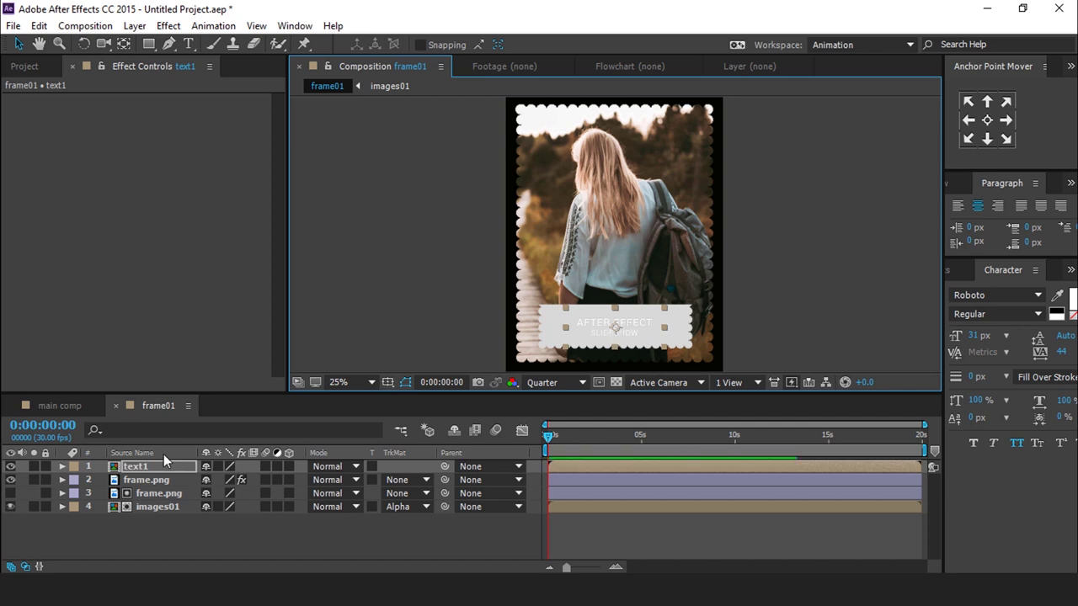
type("fill")
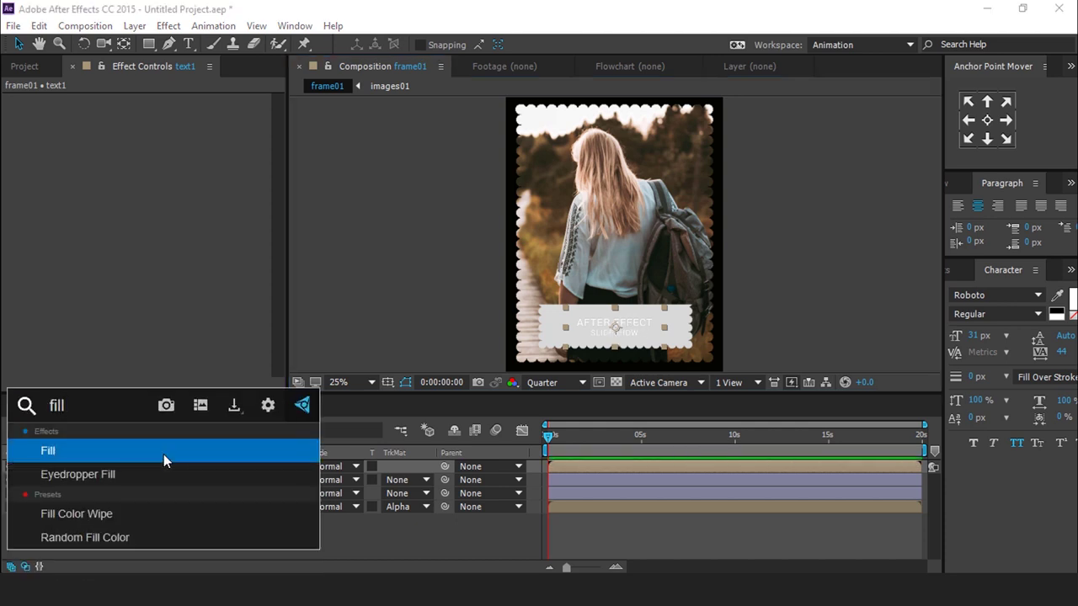
key("Return")
left_click(164, 140)
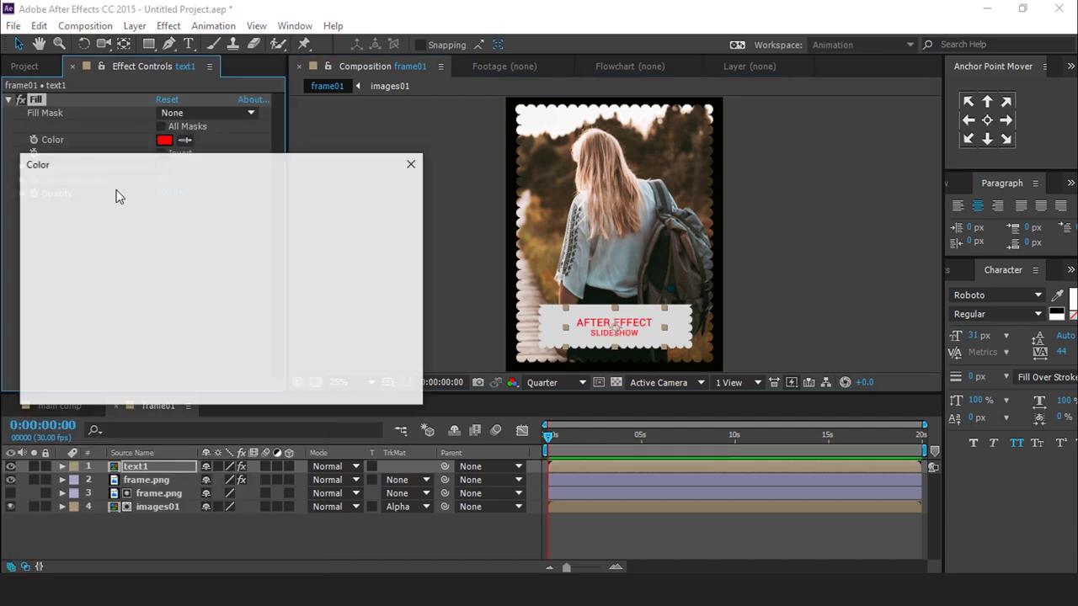
left_click_drag(59, 350, 34, 378)
left_click(366, 196)
left_click(126, 409)
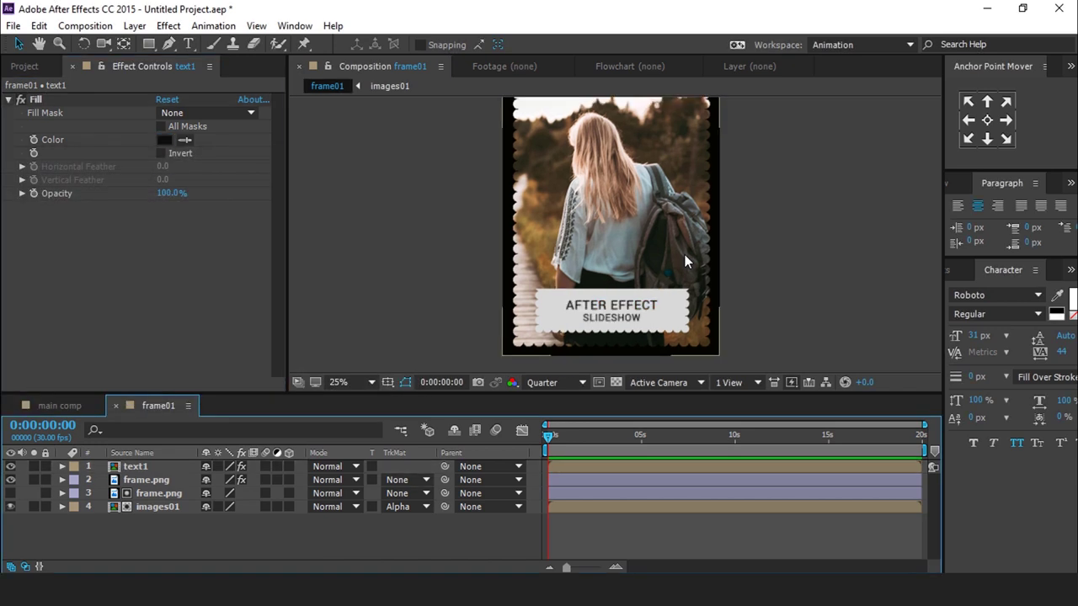
key("comma")
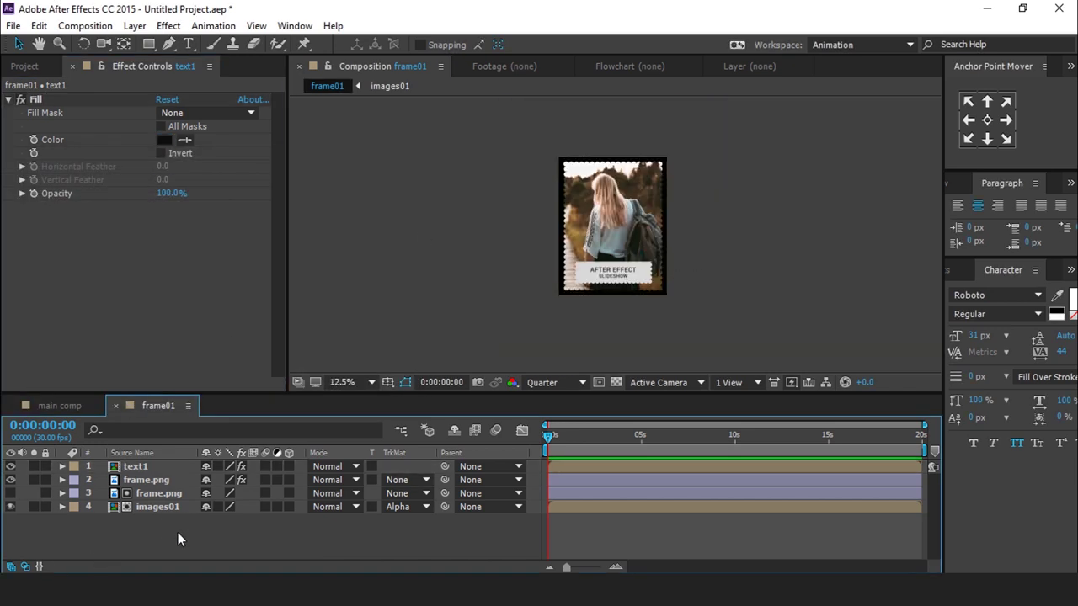
Duplicate frame01 into frame02 through frame30.
left_click(116, 405)
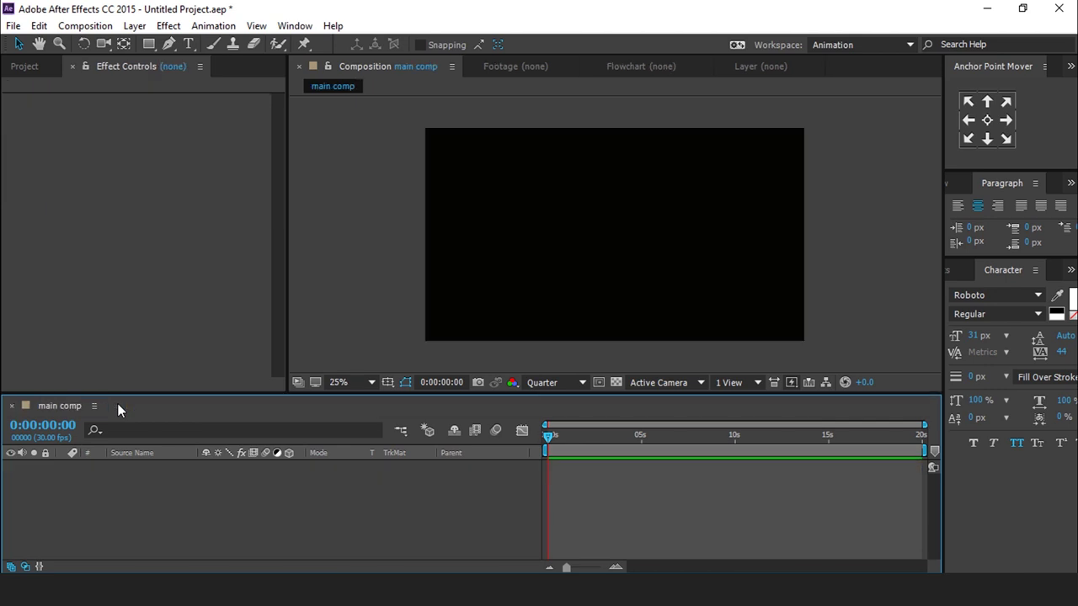
left_click(15, 71)
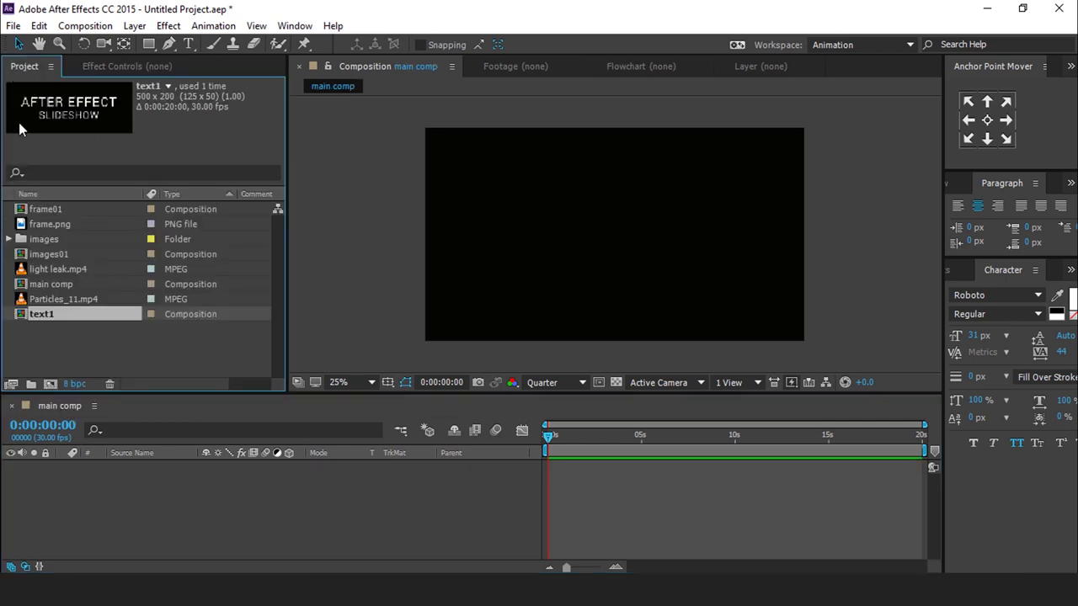
left_click(70, 345)
left_click(56, 210)
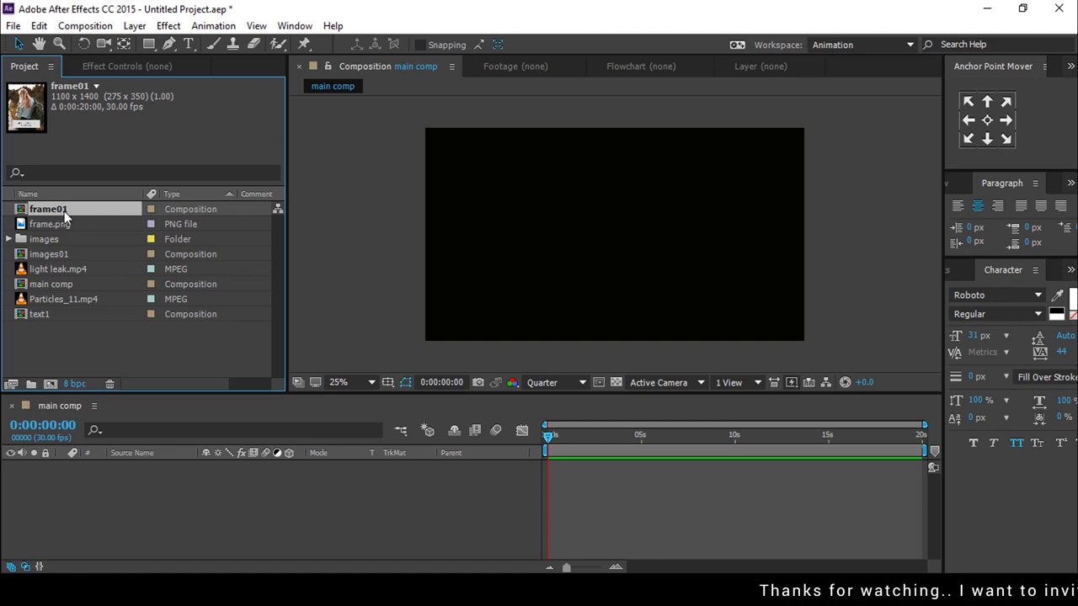
key("ctrl+d")
key("ctrl+d")
key("ctrl+d")
key("ctrl+d")
key("ctrl+d")
key("ctrl+d")
key("ctrl+d")
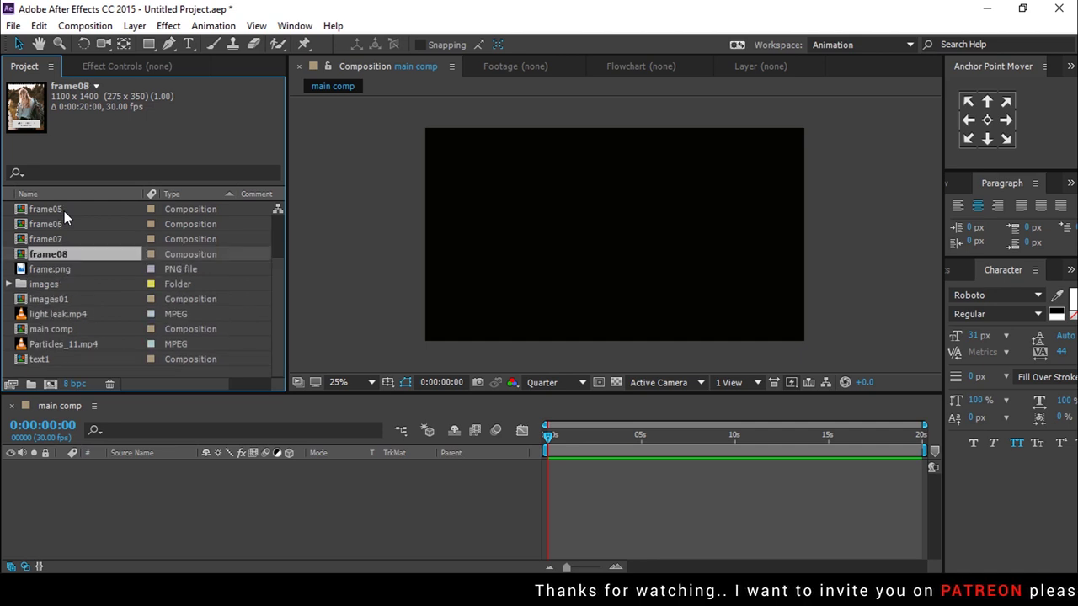
key("ctrl+d")
key("ctrl+d")
key("ctrl+d")
key("ctrl+d")
key("ctrl+d")
key("ctrl+d")
key("ctrl+d")
key("ctrl+d")
key("ctrl+d")
key("ctrl+d")
key("ctrl+d")
key("ctrl+d")
key("ctrl+d")
key("ctrl+d")
key("ctrl+d")
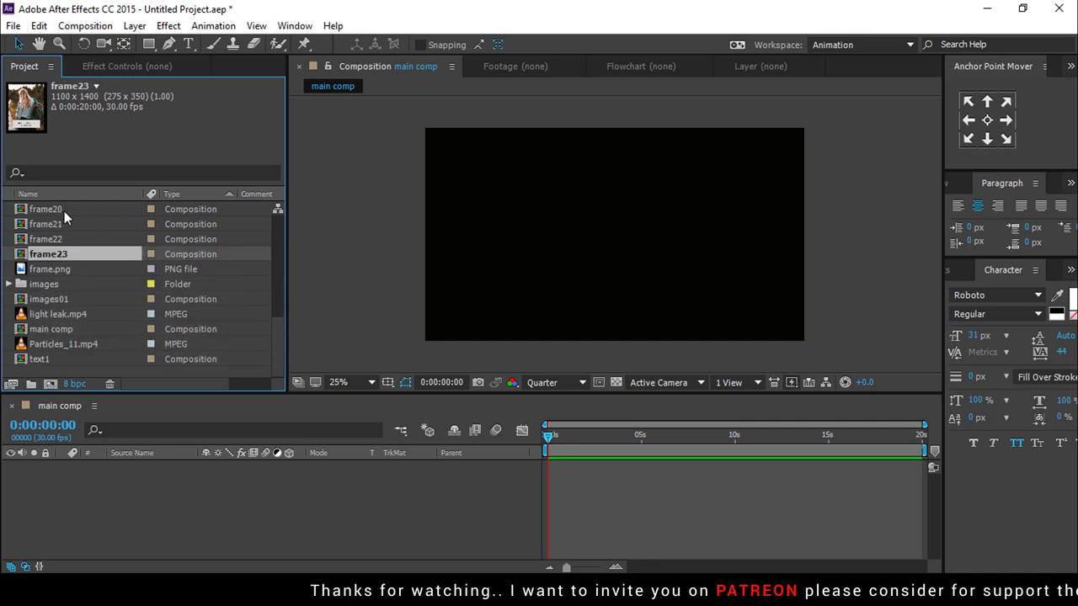
key("ctrl+d")
key("ctrl+d")
key("ctrl+d")
key("ctrl+d")
key("ctrl+d")
key("ctrl+d")
key("ctrl+d")
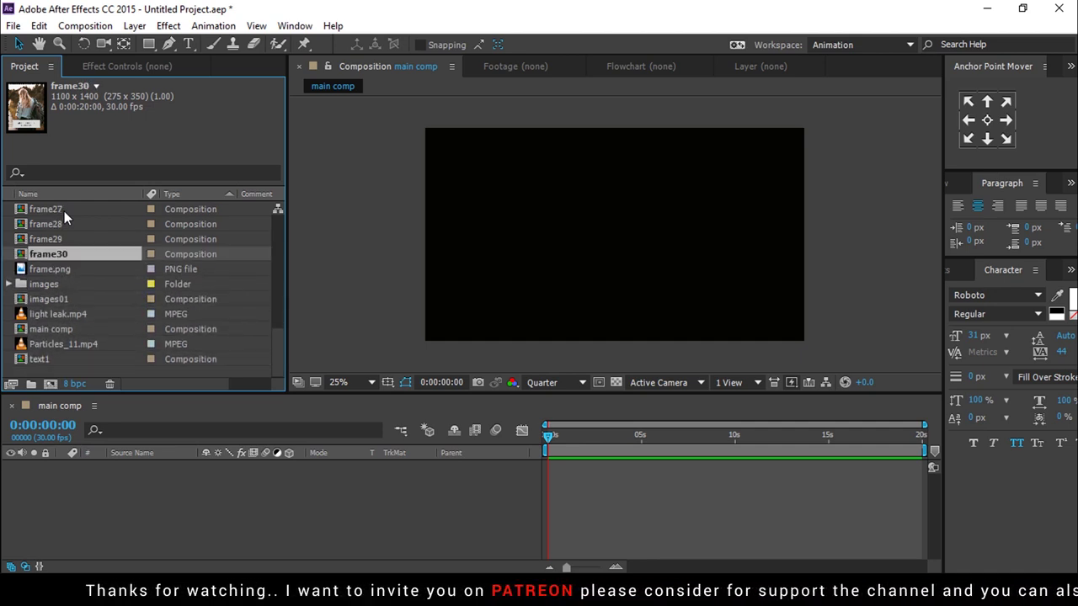
scroll(84, 248, "up", 3)
scroll(84, 247, "down", 3)
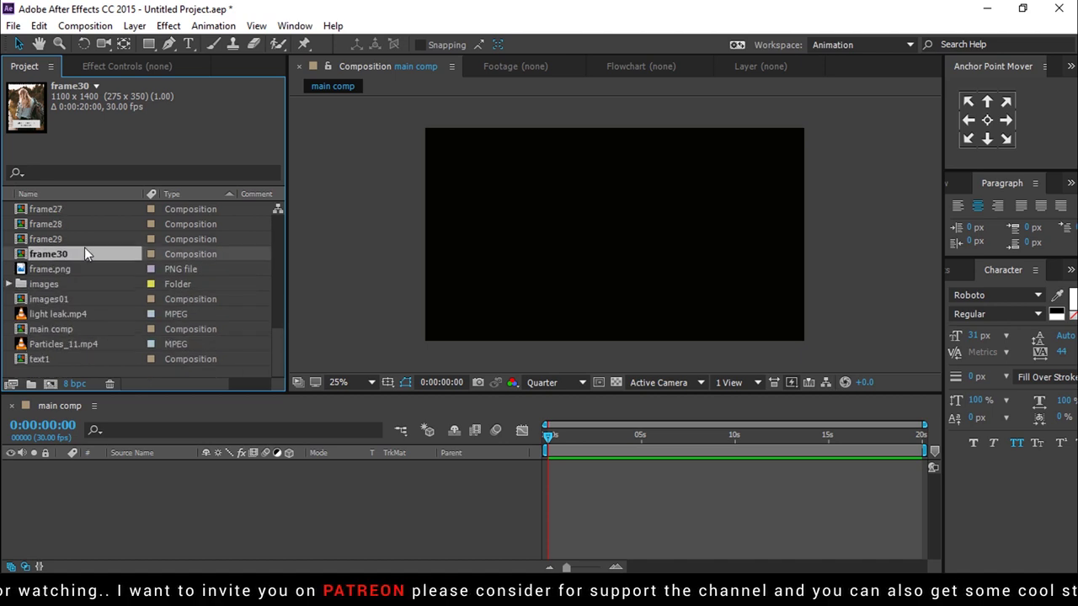
Duplicate images01 until images02 through images30 exist.
left_click(73, 297)
key("ctrl+d")
key("ctrl+d")
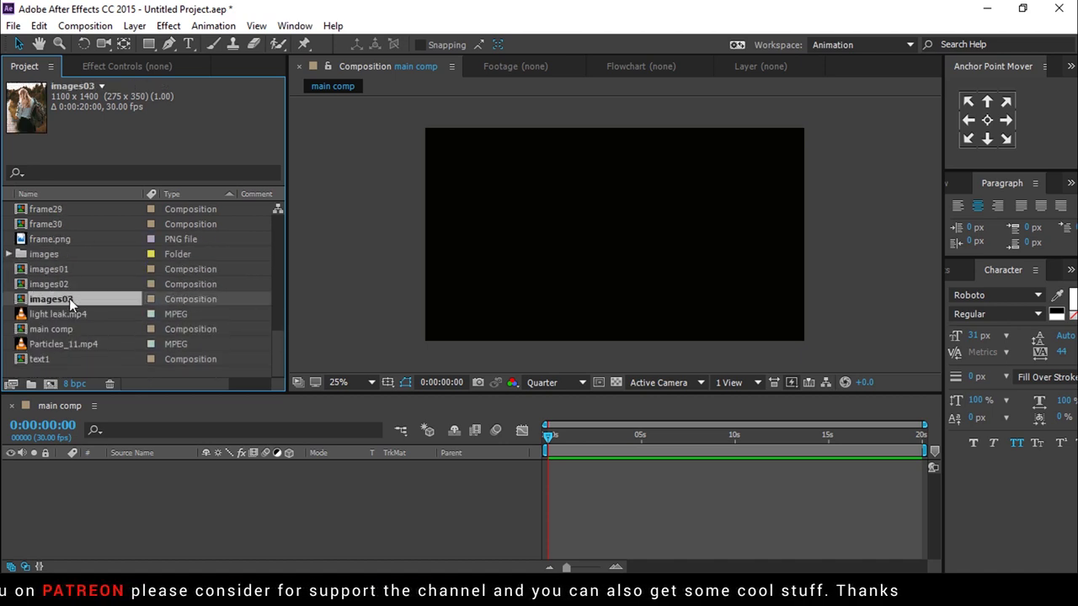
key("ctrl+d")
key("ctrl+d")
key("ctrl+d")
key("ctrl+d")
key("ctrl+d")
key("ctrl+d")
key("ctrl+d")
key("ctrl+d")
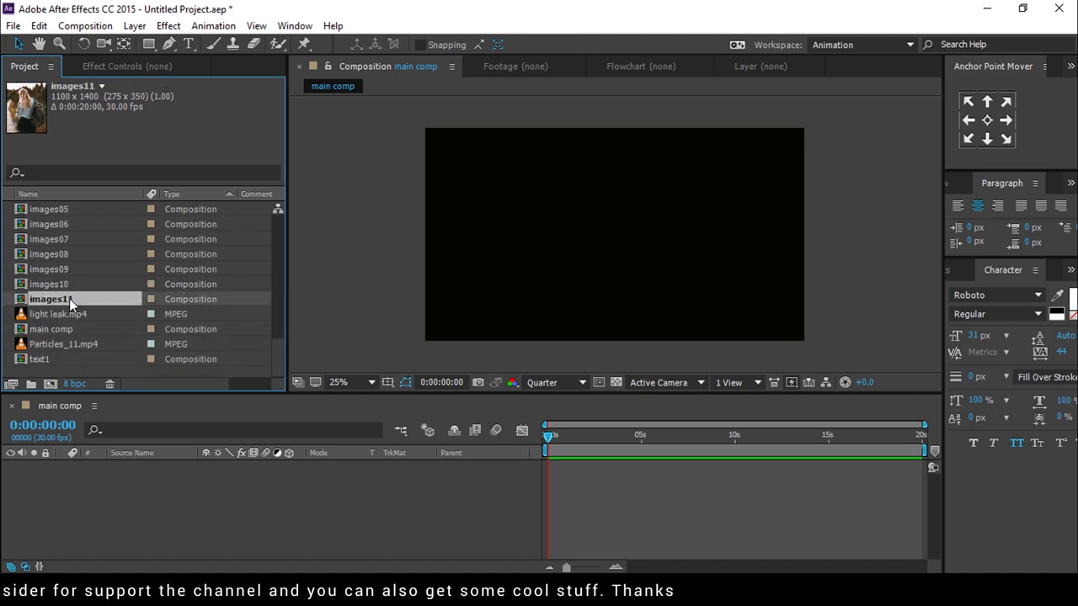
key("ctrl+d")
key("ctrl+d")
key("ctrl+d")
key("ctrl+d")
key("ctrl+d")
key("ctrl+d")
key("ctrl+d")
key("ctrl+d")
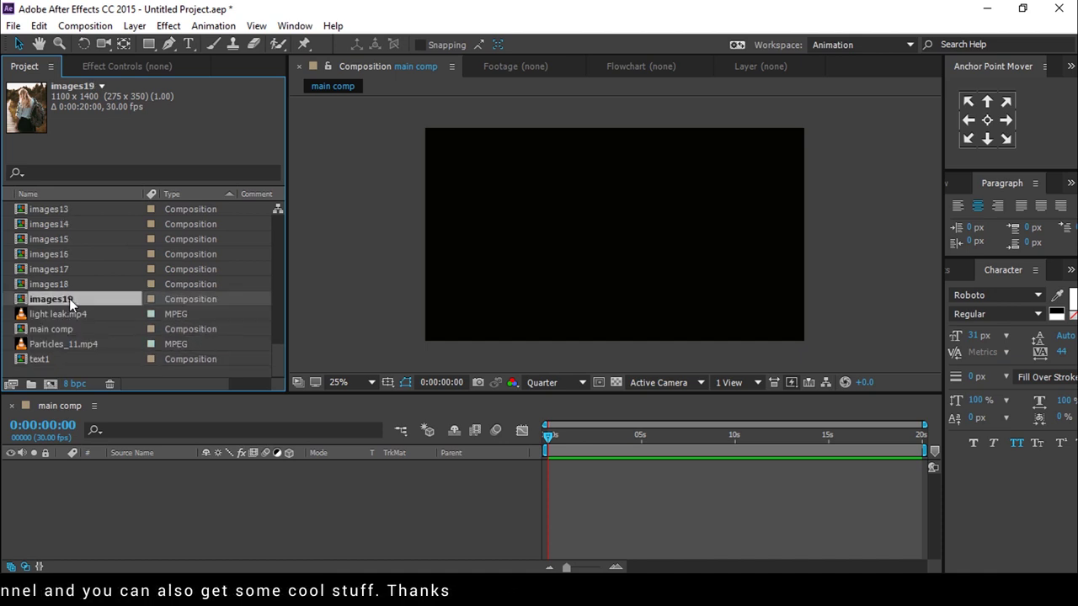
key("ctrl+d")
key("ctrl+d")
key("ctrl+d")
key("ctrl+d")
key("ctrl+d")
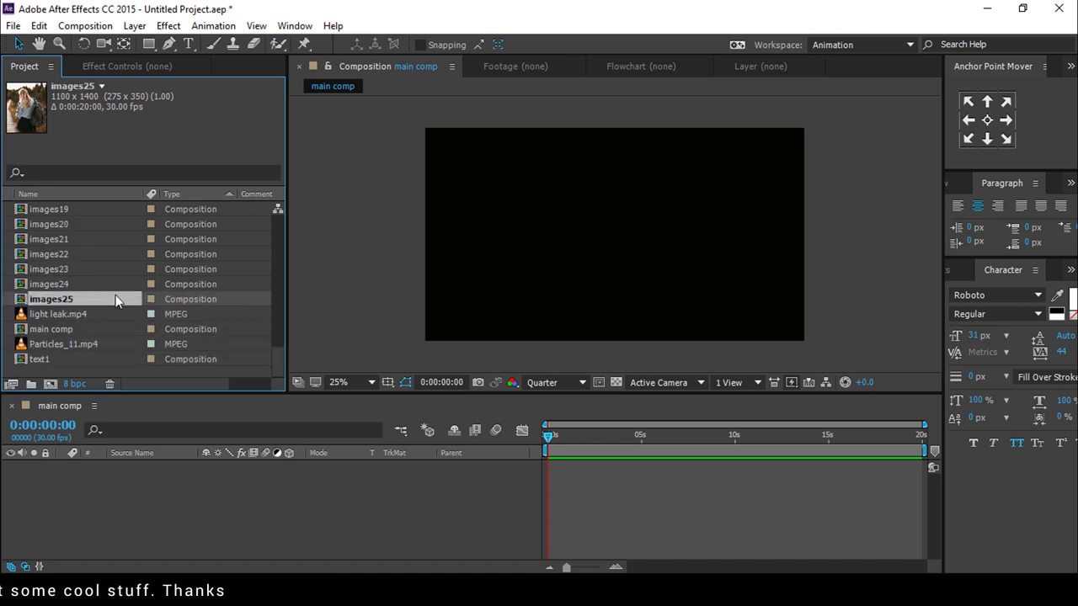
key("ctrl+d")
key("ctrl+d")
key("ctrl+d")
key("ctrl+d")
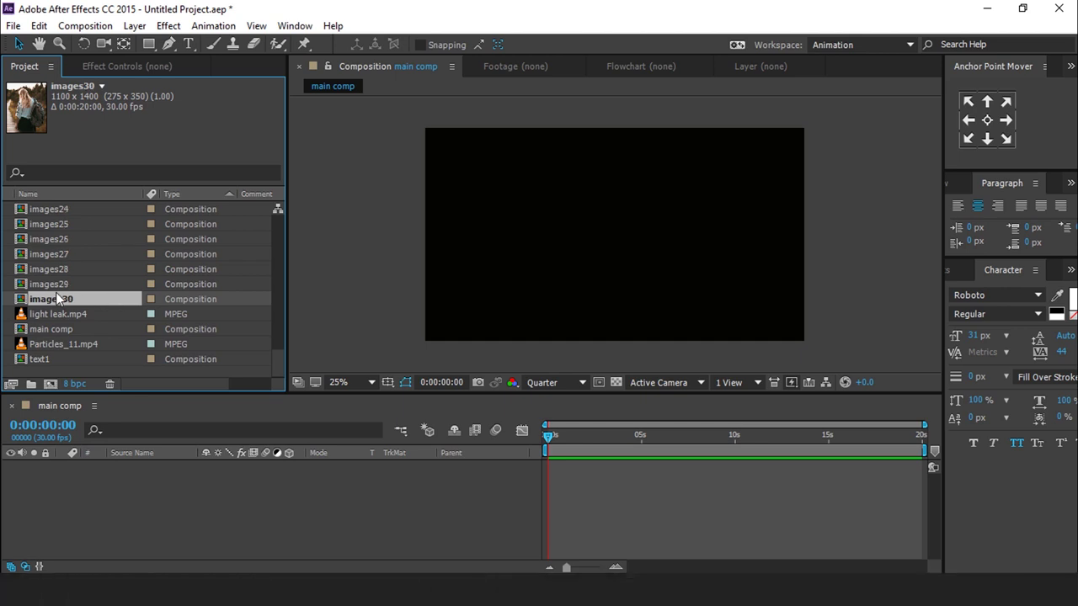
Duplicate text1 until text2 through text30 exist.
left_click(33, 358)
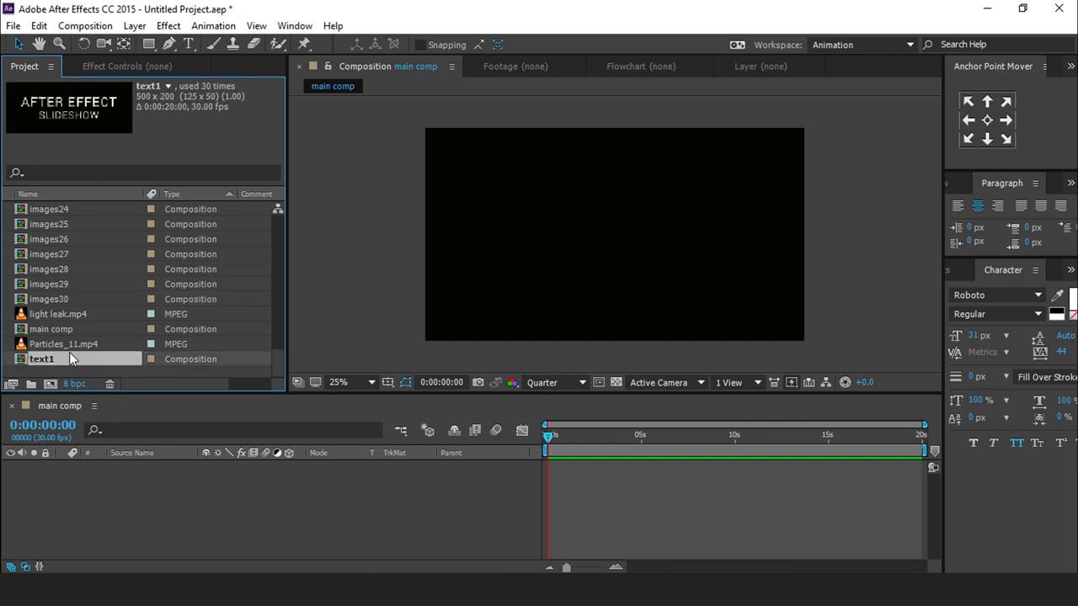
key("ctrl+d")
key("ctrl+d")
key("ctrl+d")
key("ctrl+d")
key("ctrl+d")
key("ctrl+d")
key("ctrl+d")
key("ctrl+d")
key("ctrl+d")
key("ctrl+d")
key("ctrl+d")
key("ctrl+d")
key("ctrl+d")
key("ctrl+d")
key("ctrl+d")
key("ctrl+d")
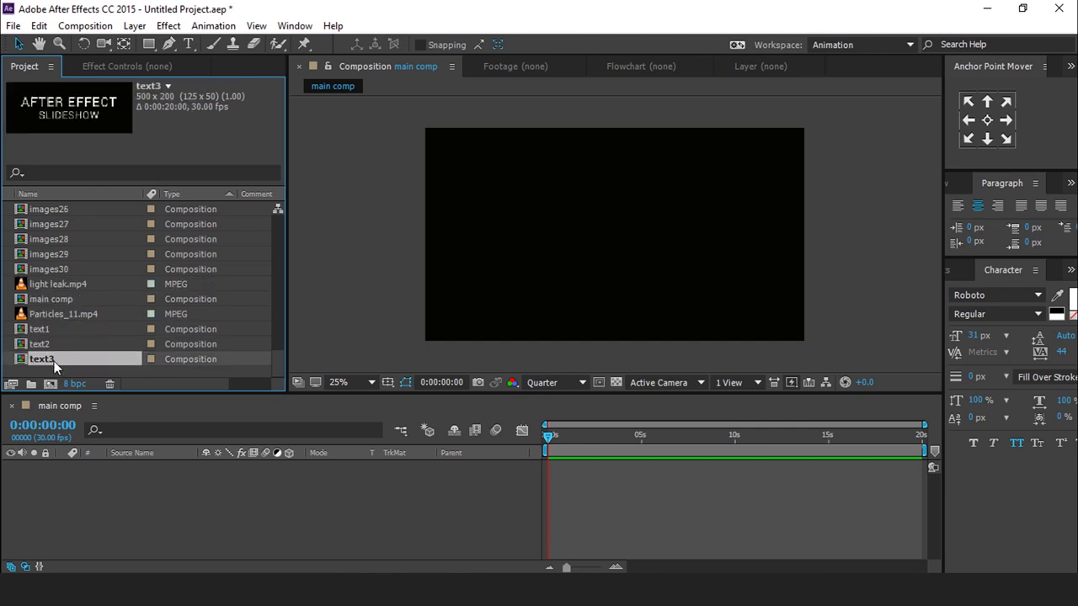
key("ctrl+d")
key("ctrl+d")
key("ctrl+d")
key("ctrl+d")
key("ctrl+d")
key("ctrl+d")
key("ctrl+d")
key("ctrl+d")
key("ctrl+d")
key("ctrl+d")
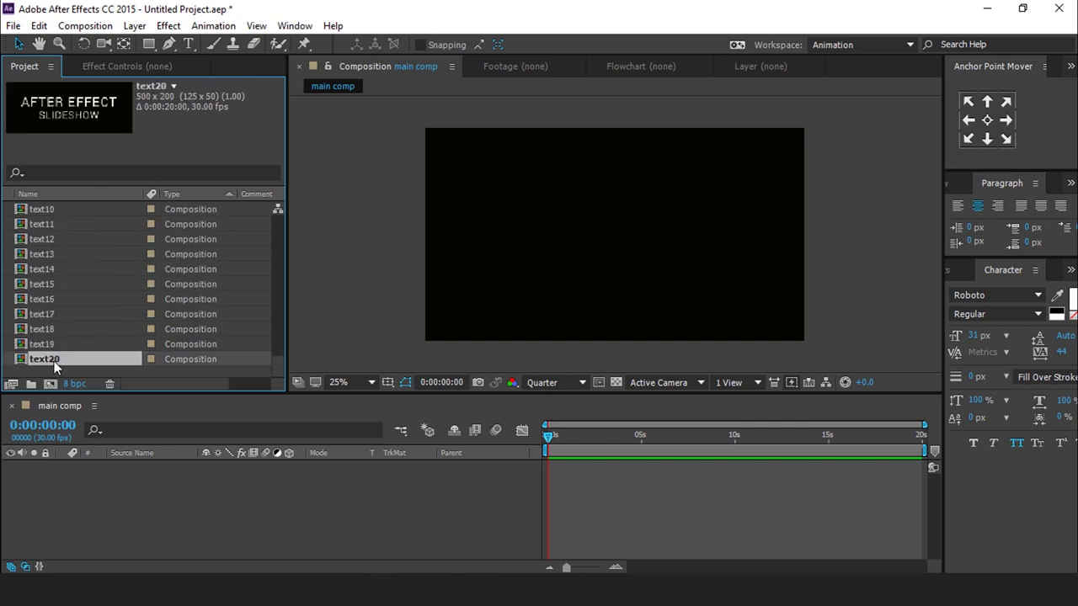
key("ctrl+d")
key("ctrl+d")
key("ctrl+d")
scroll(54, 361, "up", 9)
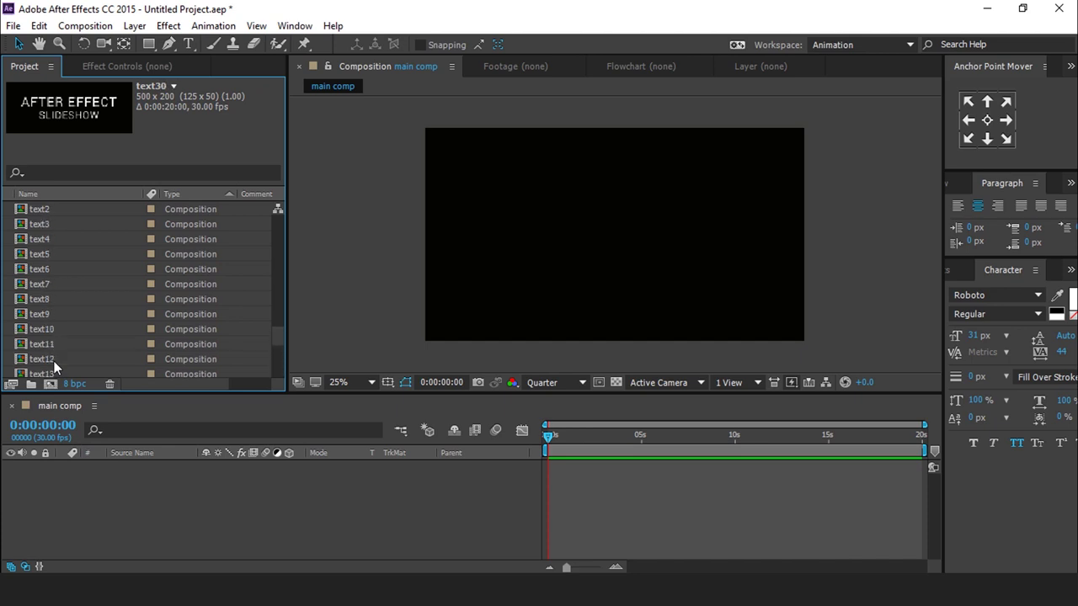
Group text1–text30 into a new folder named text.
left_click(42, 329, "shift")
scroll(44, 330, "down", 9)
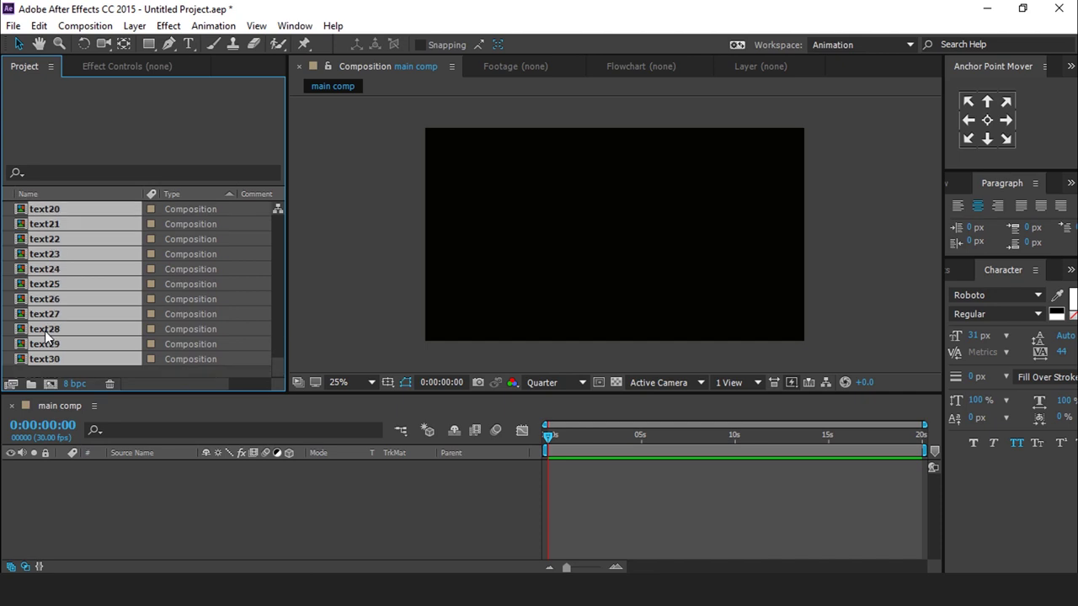
left_click_drag(33, 362, 31, 384)
type("text")
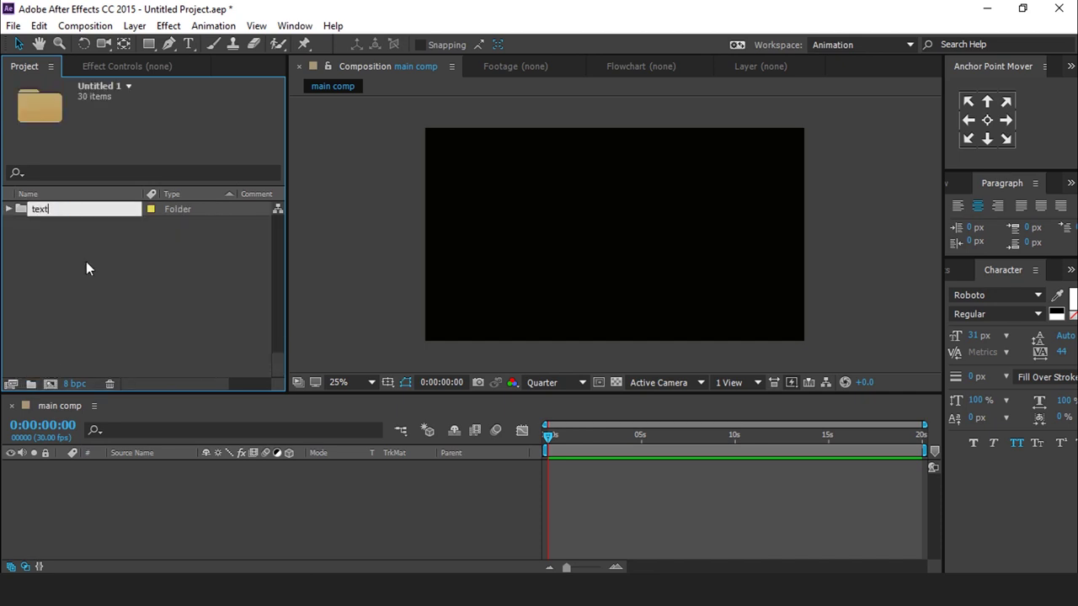
key("Return")
Group images01–images30 into a new folder named images.
scroll(101, 273, "up", 7)
scroll(103, 291, "down", 5)
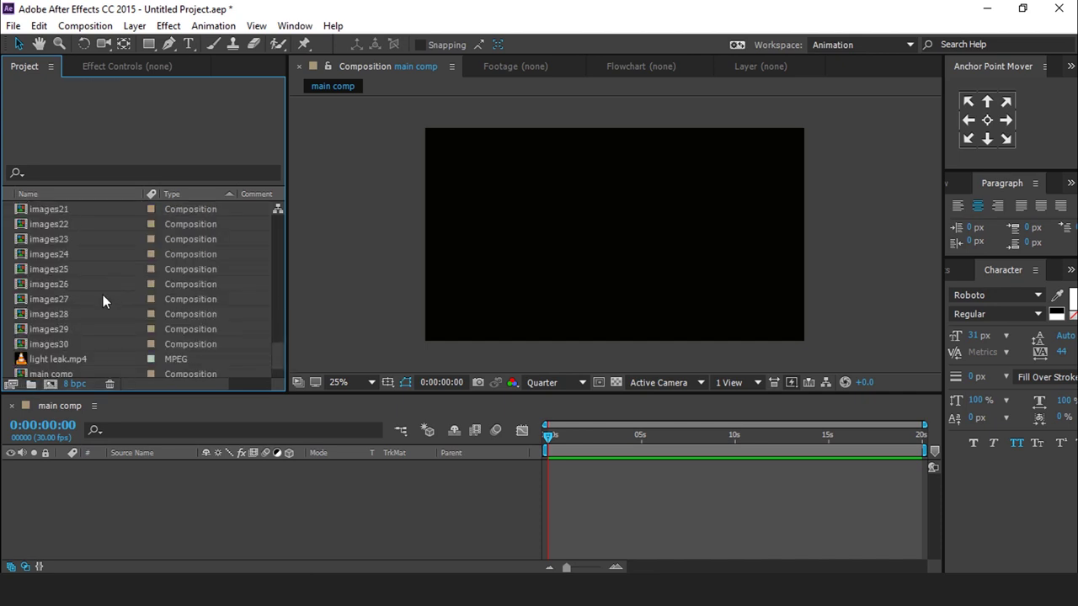
left_click(46, 296)
scroll(46, 299, "up", 1)
scroll(46, 294, "down", 6)
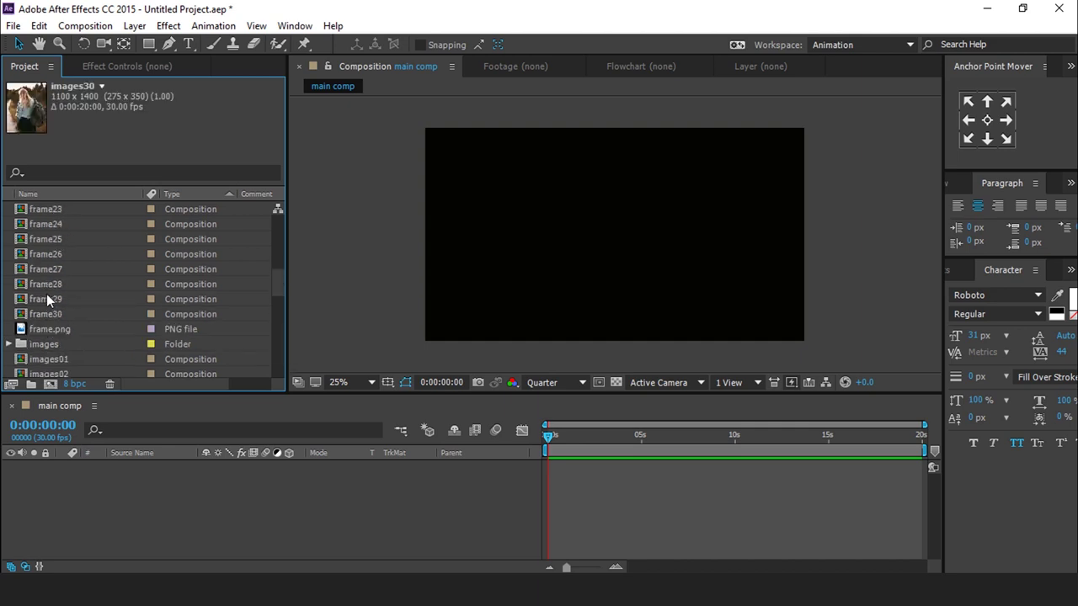
scroll(57, 328, "down", 3)
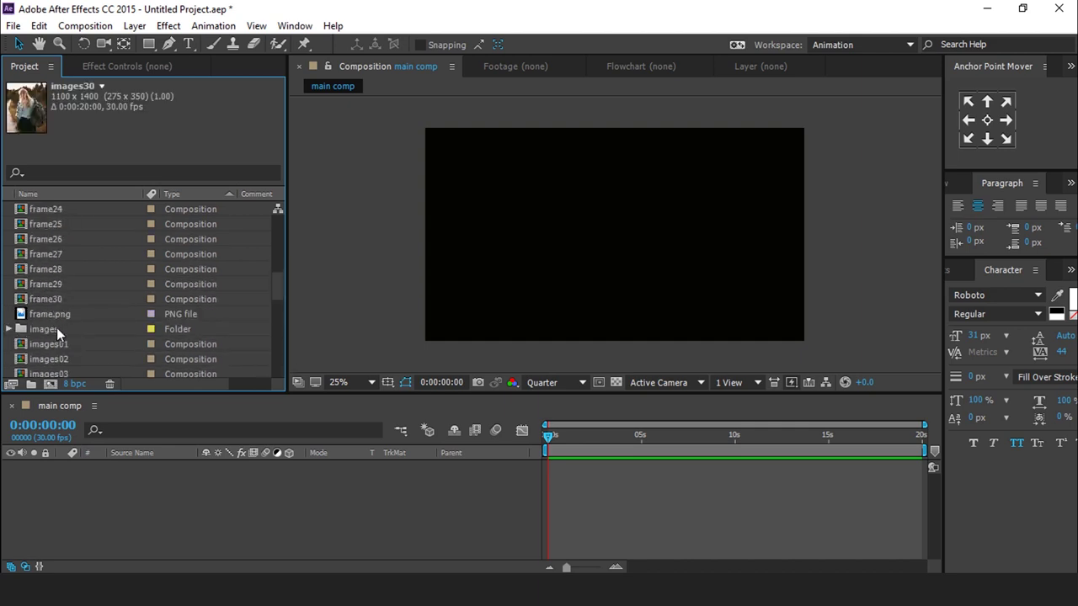
left_click(69, 341, "shift")
scroll(127, 309, "down", 3)
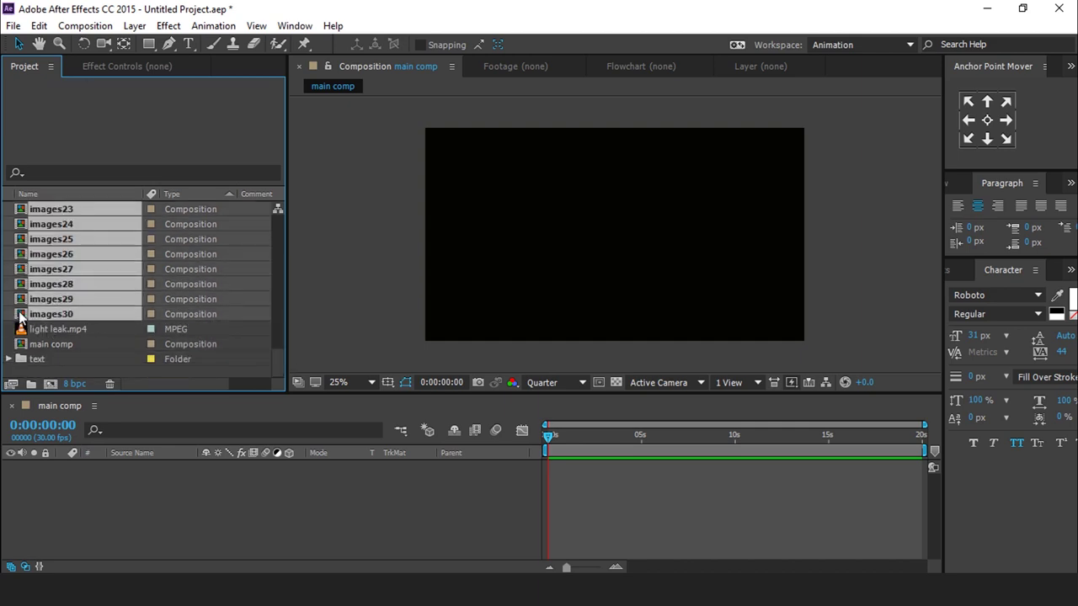
left_click_drag(21, 313, 30, 383)
type("images")
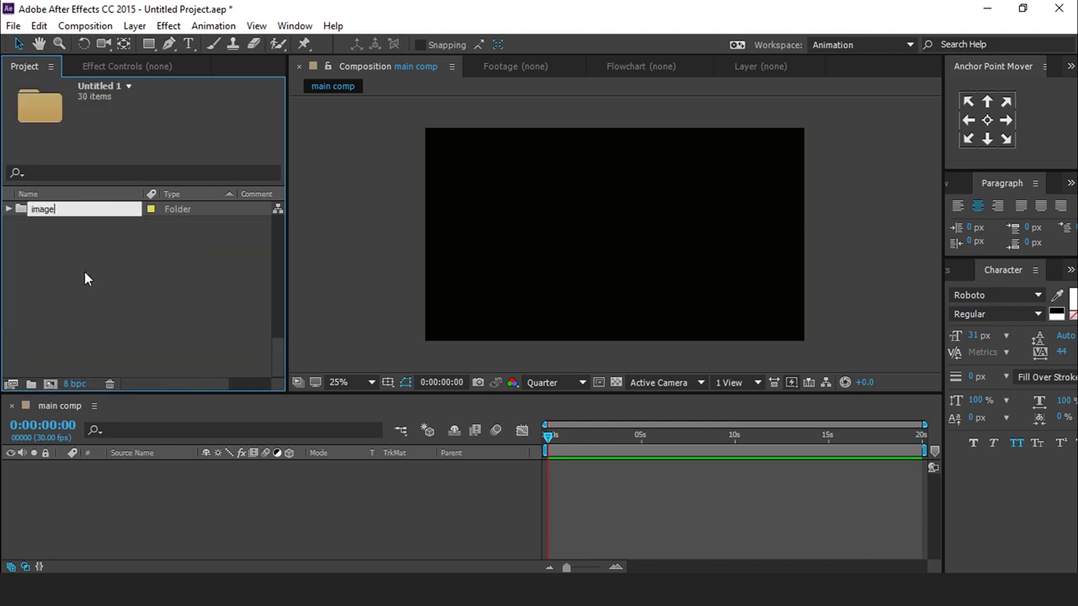
key("Return")
Group frame01–frame30 into a new folder named frames.
left_click(84, 312)
scroll(83, 313, "down", 5)
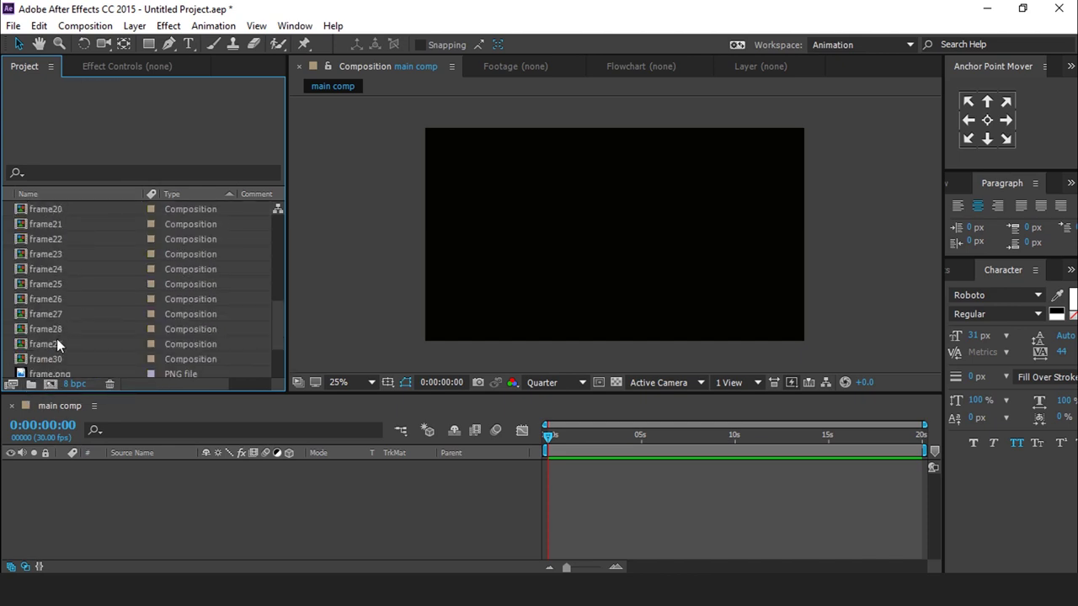
left_click(59, 360)
scroll(49, 286, "up", 2)
left_click(47, 222, "shift")
scroll(59, 270, "down", 2)
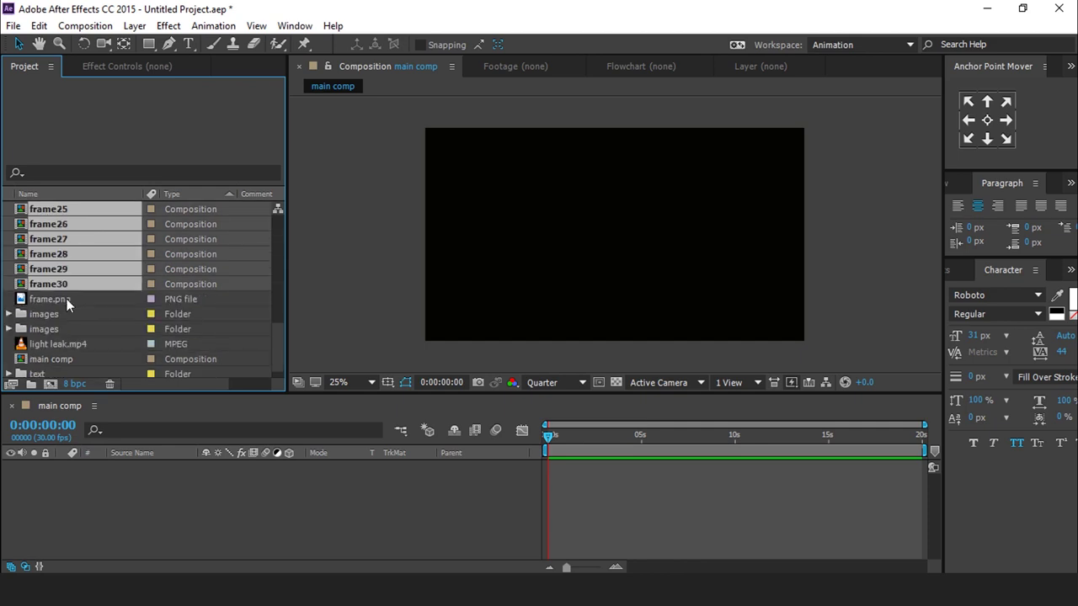
left_click_drag(21, 286, 31, 384)
type("frames")
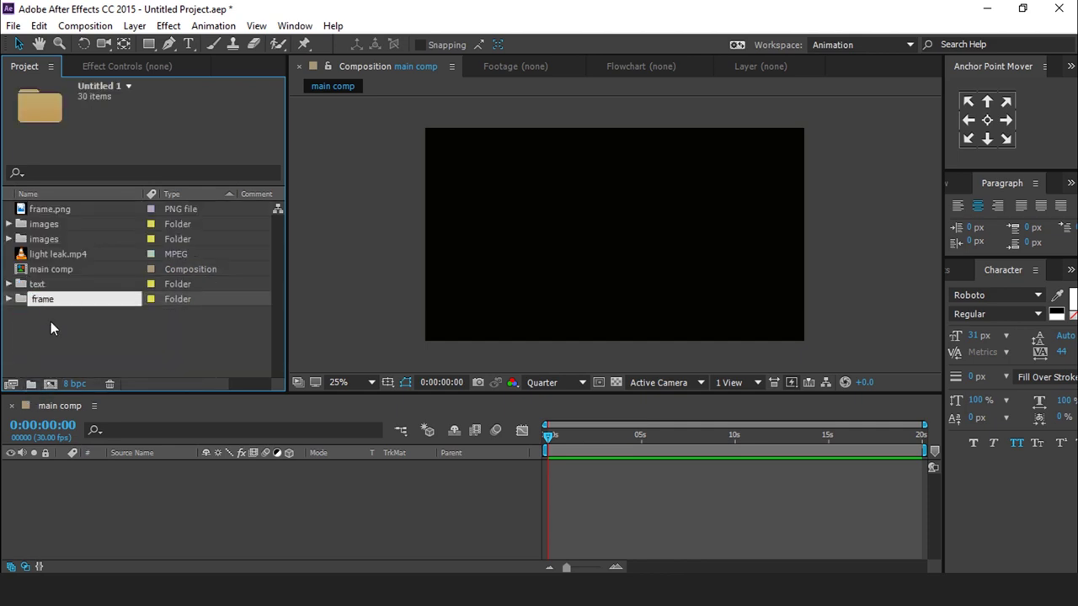
key("Return")
left_click(8, 224)
Add frame01 through frame30 as layers in main comp.
left_click(64, 224)
scroll(101, 303, "down", 7)
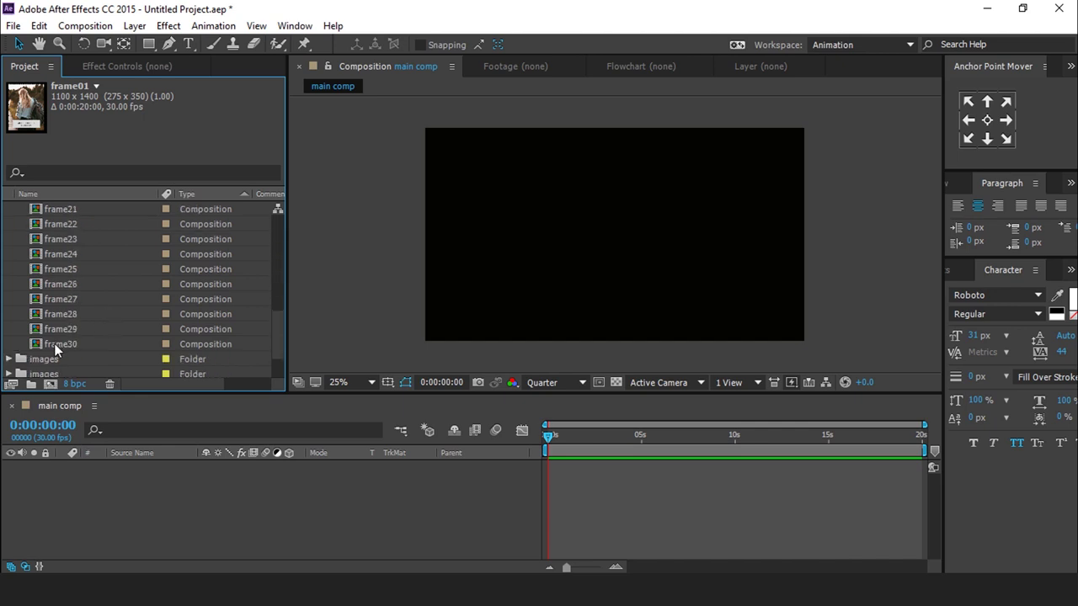
left_click(58, 347, "shift")
scroll(57, 347, "up", 7)
left_click_drag(59, 271, 99, 458)
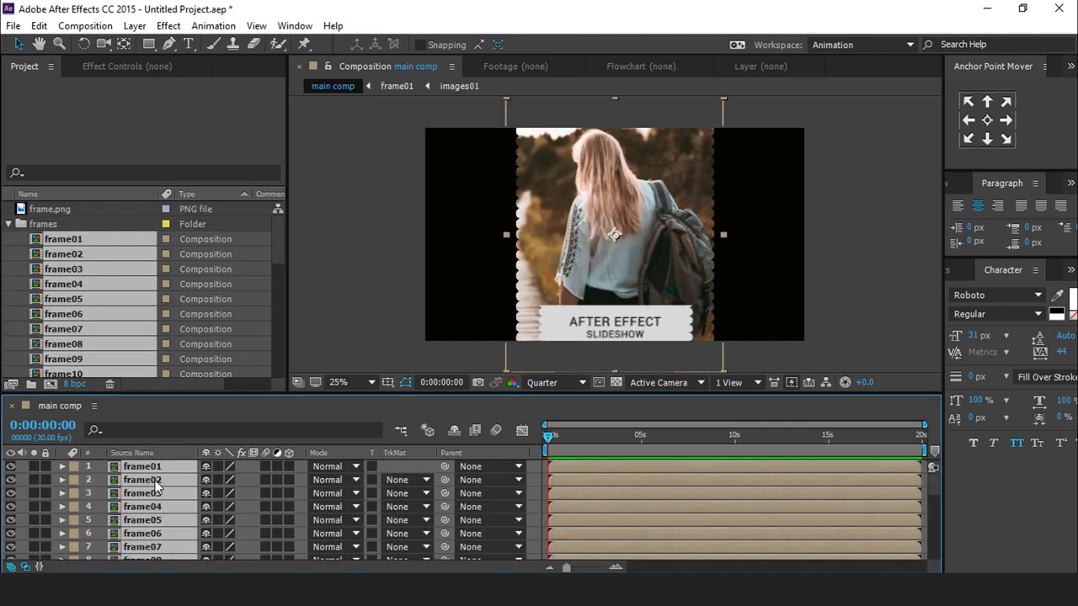
scroll(163, 528, "down", 8)
Scale all thirty frame layers to 50% and make them 3D layers.
key("s")
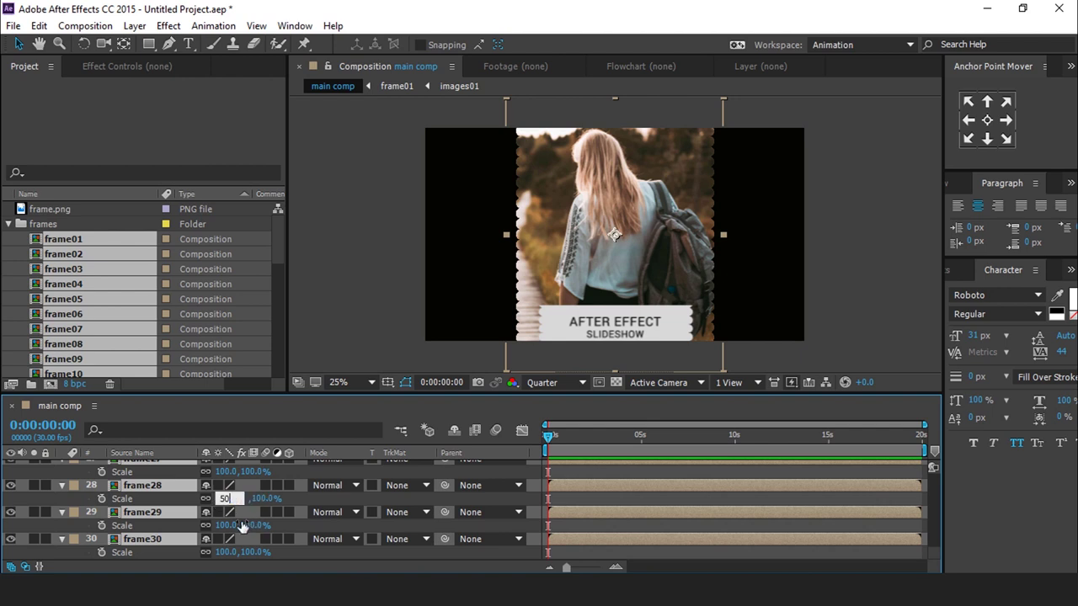
type("50")
key("Return")
left_click(62, 486)
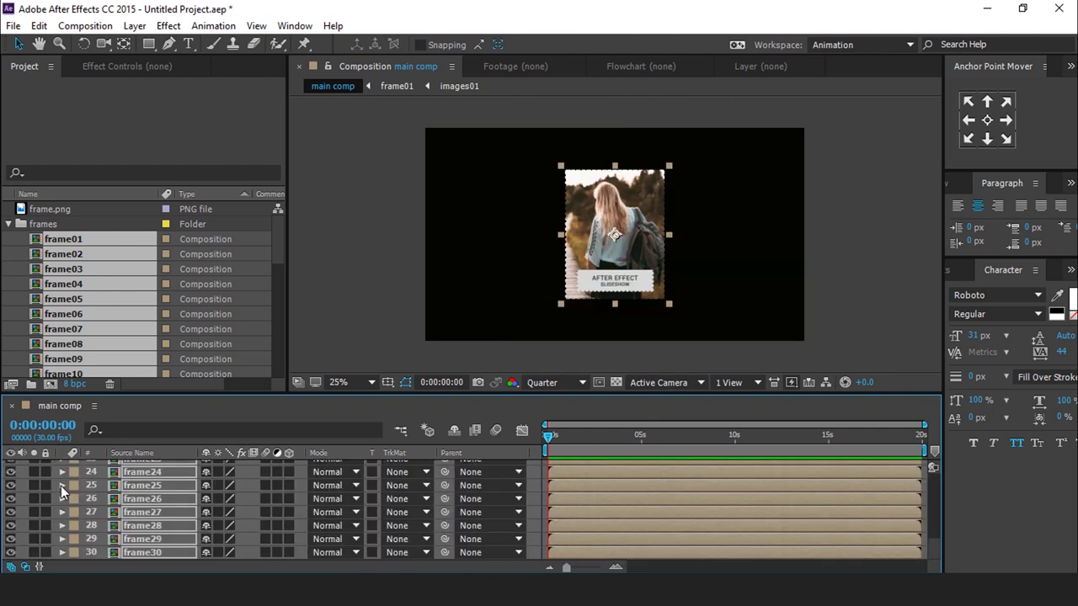
left_click(291, 472)
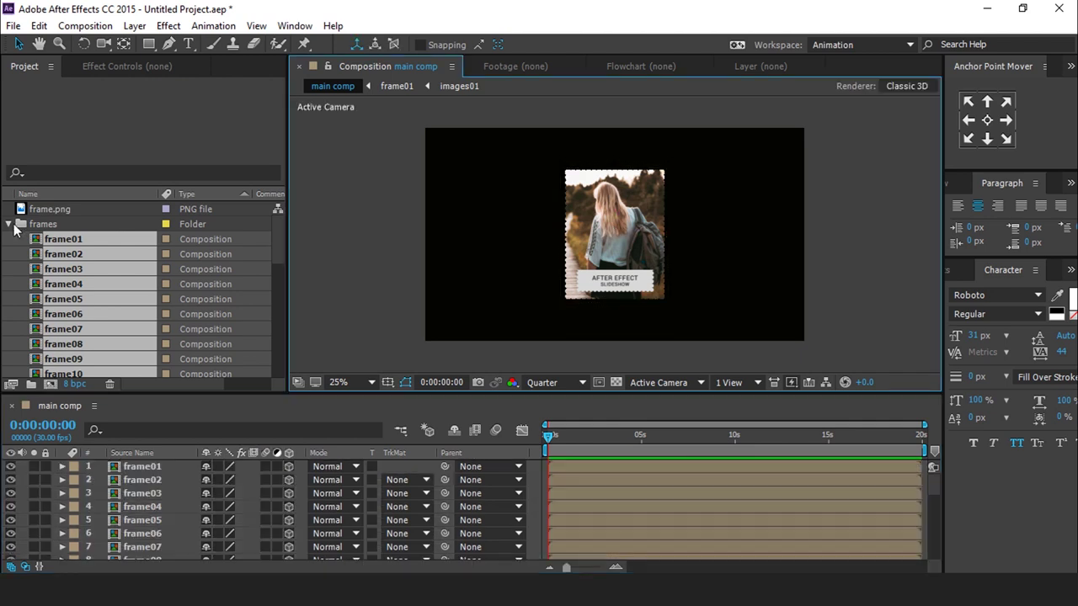
left_click(11, 225)
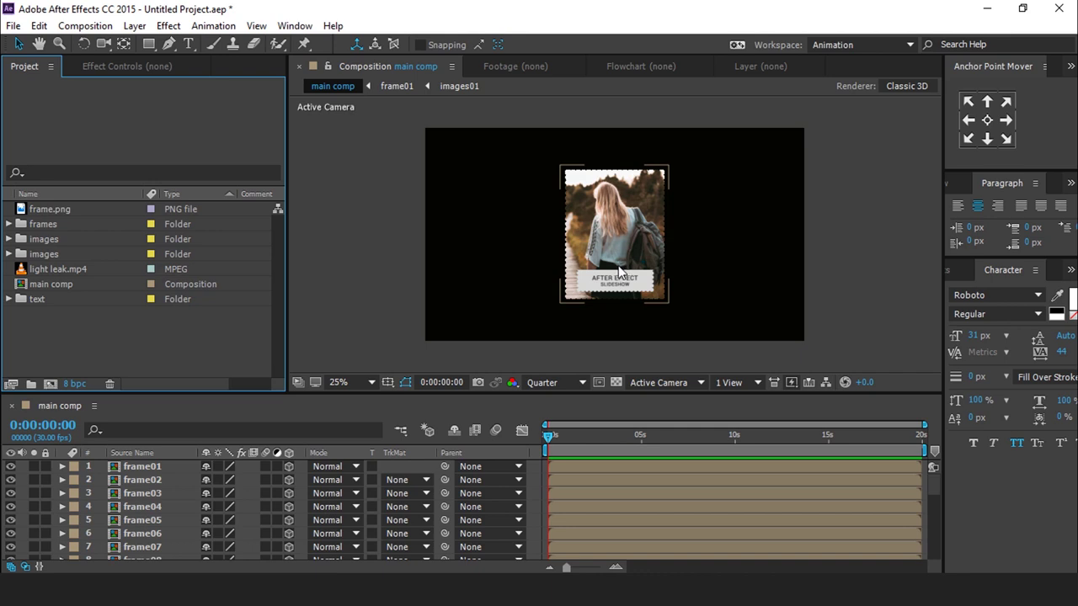
In frame02, replace the images01 layer with the images02 comp from the images placeholder folder.
double_click(152, 480)
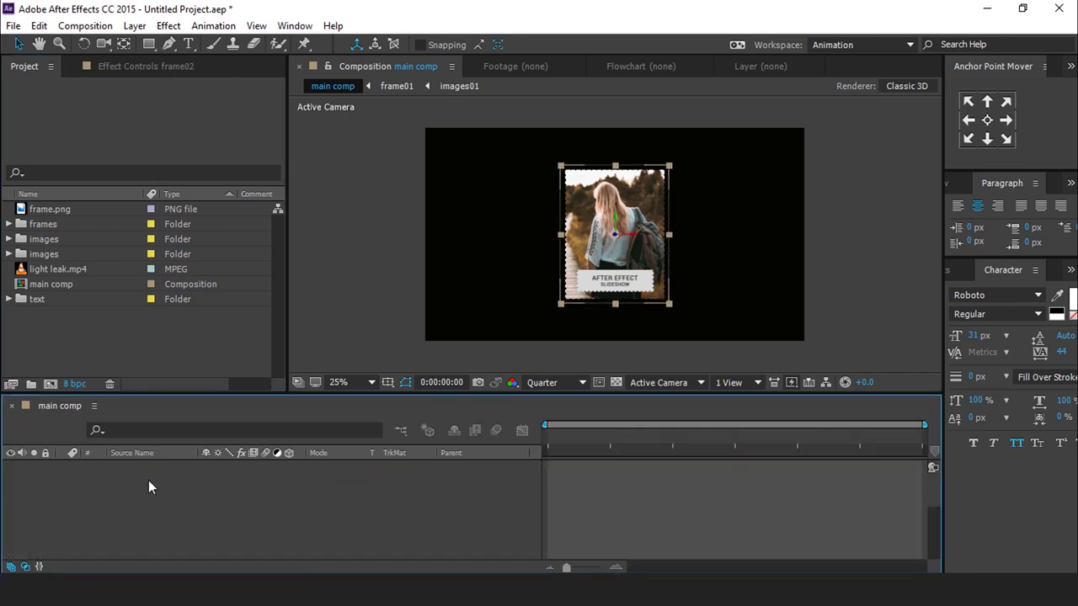
left_click(133, 509)
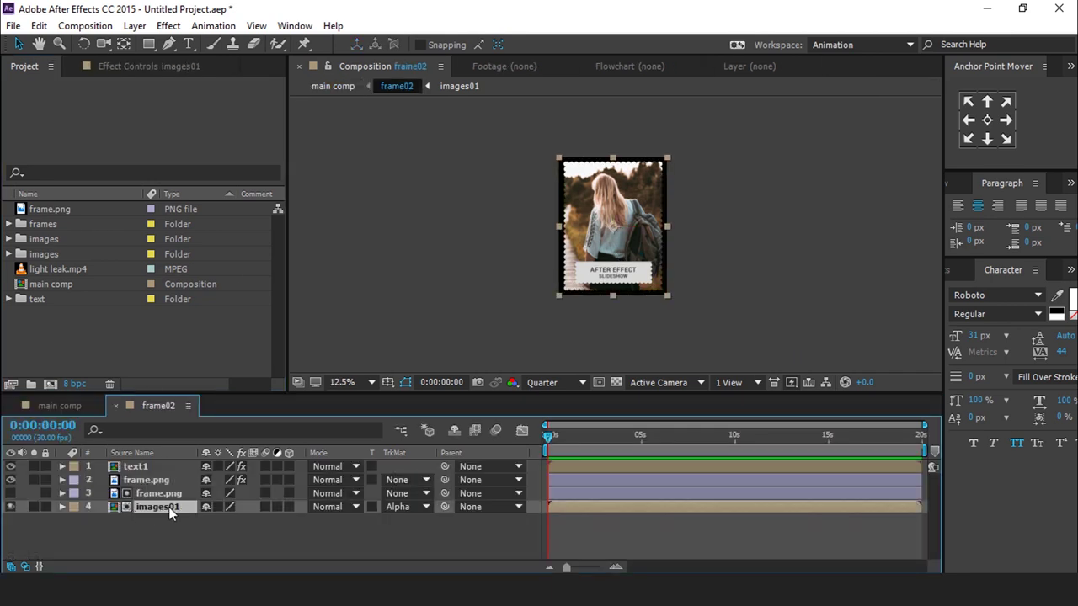
left_click(94, 253)
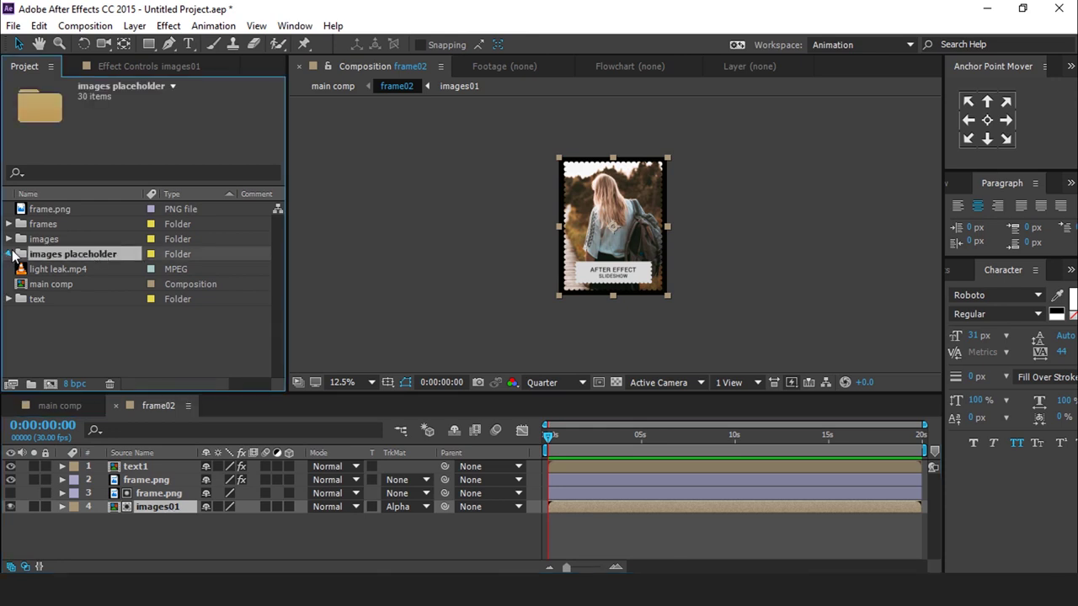
left_click(11, 253)
left_click(68, 238)
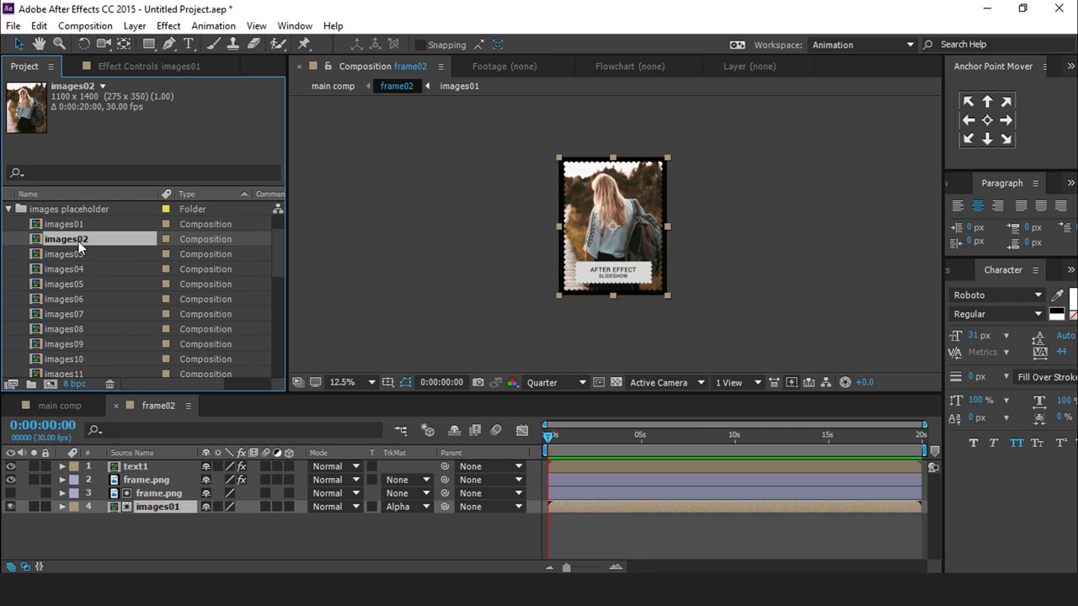
left_click_drag(75, 238, 170, 511)
Inside images02, swap the 01.jpg photo for 02.jpg.
double_click(166, 508)
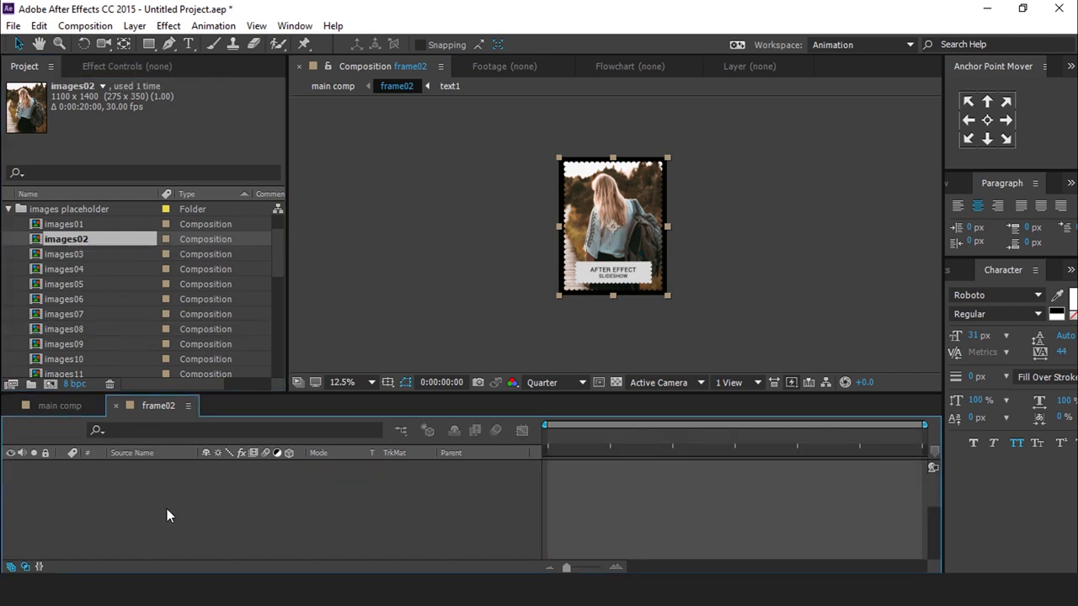
scroll(76, 247, "up", 1)
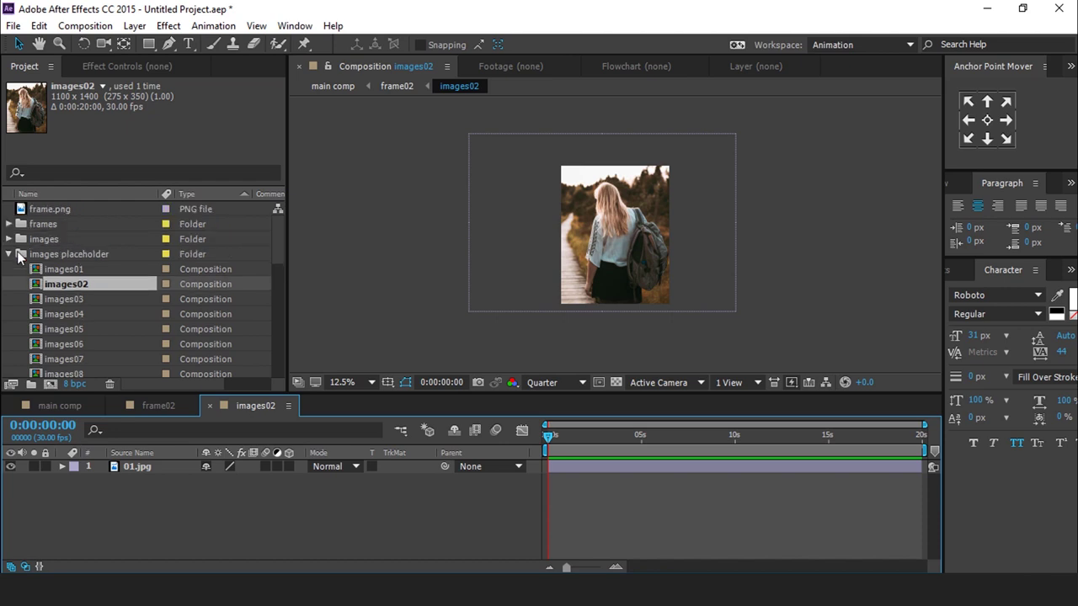
left_click(59, 241)
left_click_drag(68, 241, 144, 465)
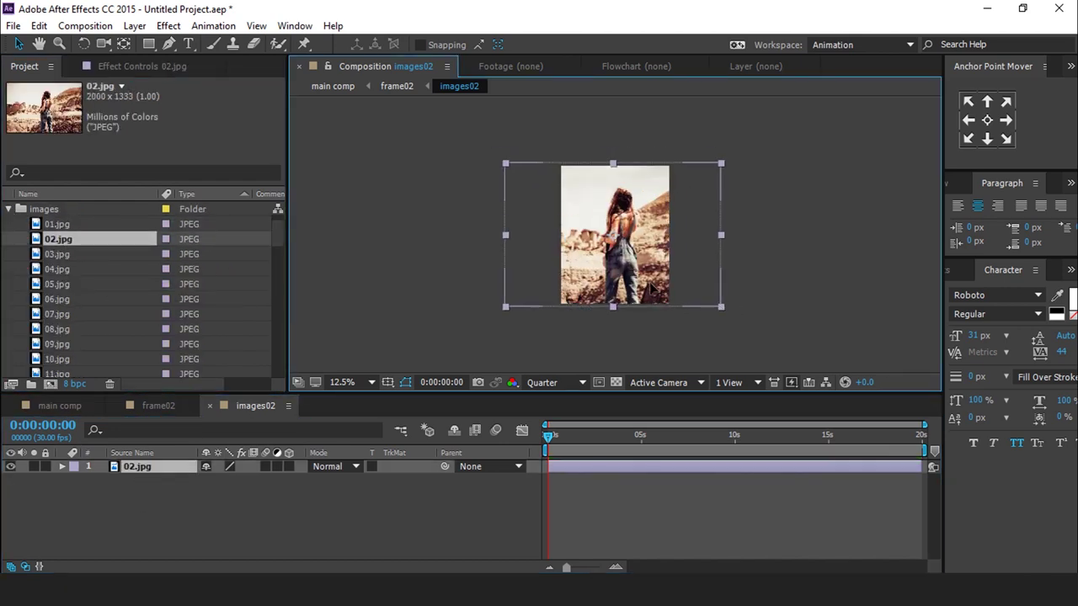
left_click(270, 524)
left_click(209, 405)
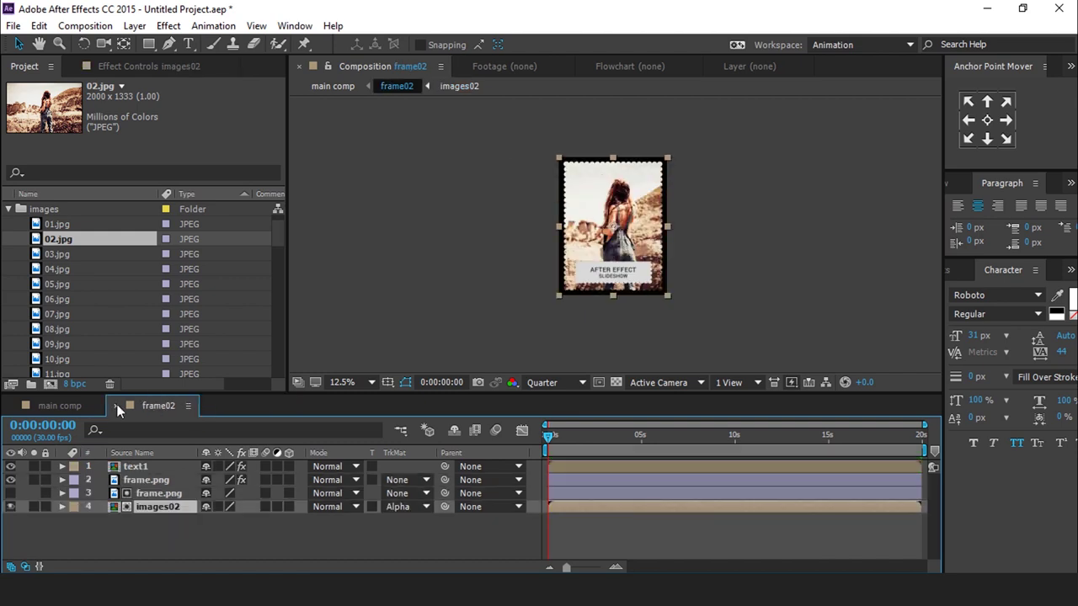
Replace frame02's text1 title layer with the text2 composition.
left_click(128, 468)
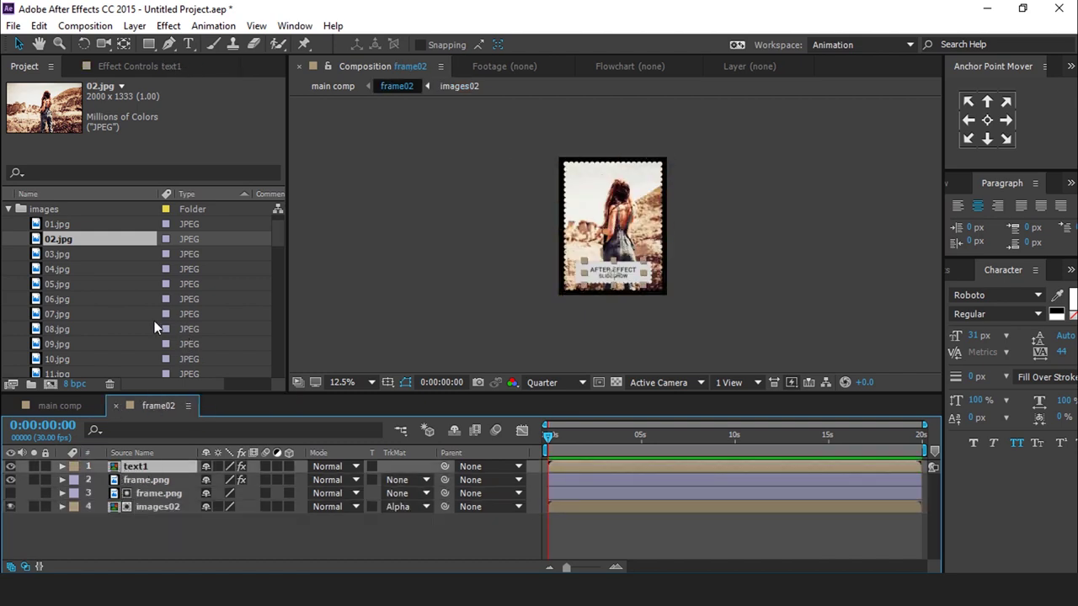
scroll(154, 321, "down", 5)
scroll(123, 325, "down", 10)
left_click(69, 240)
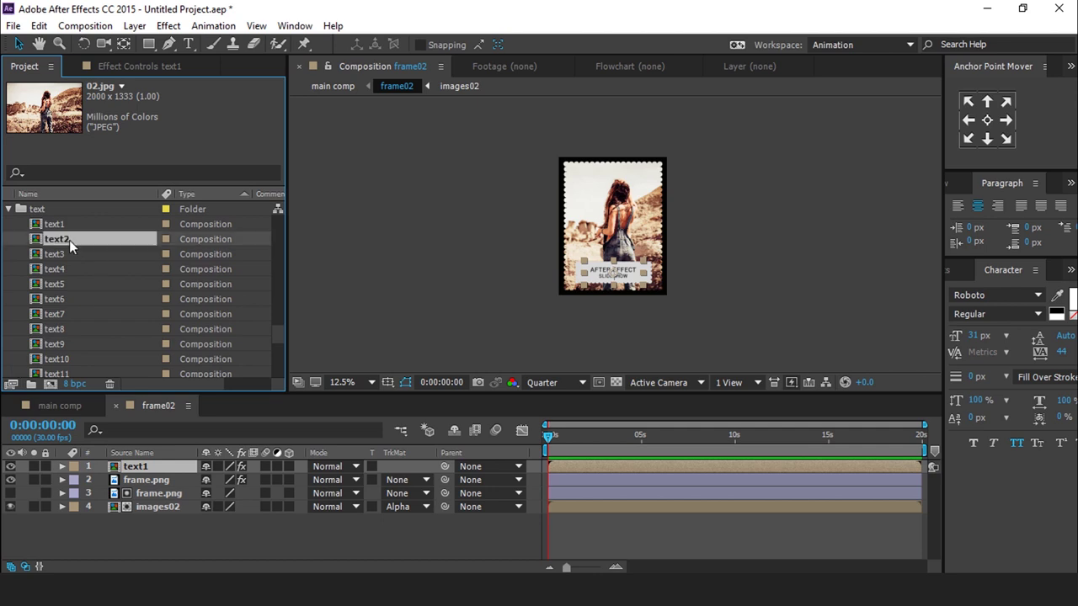
left_click_drag(36, 243, 135, 468)
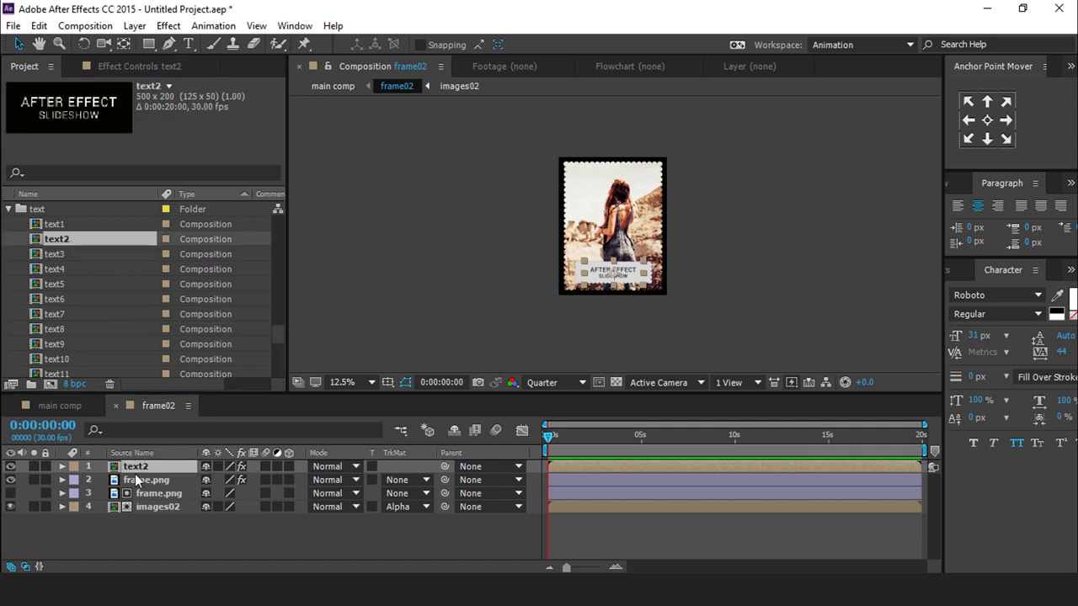
Retype text2's AFTER EFFECT words to read NEW TUTORIAL SLIDESHOW.
double_click(135, 468)
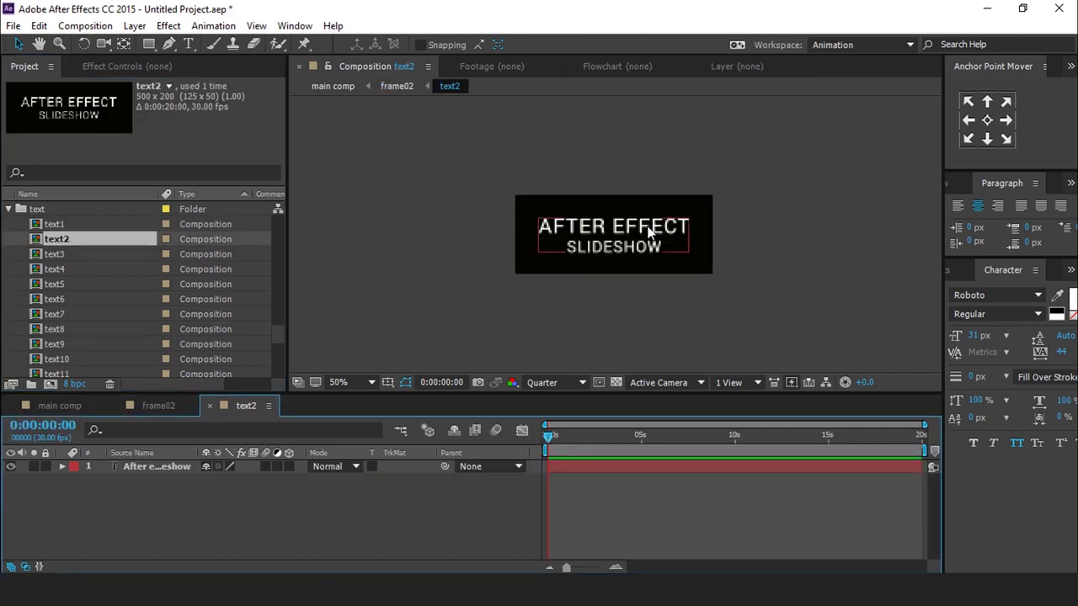
left_click(189, 41)
left_click_drag(692, 226, 537, 226)
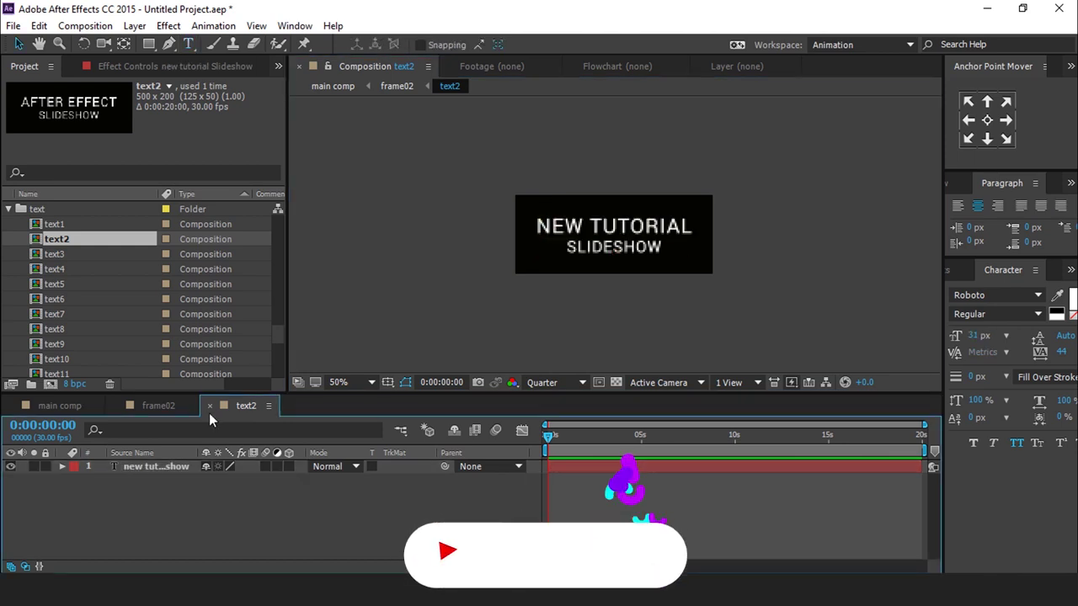
left_click(210, 406)
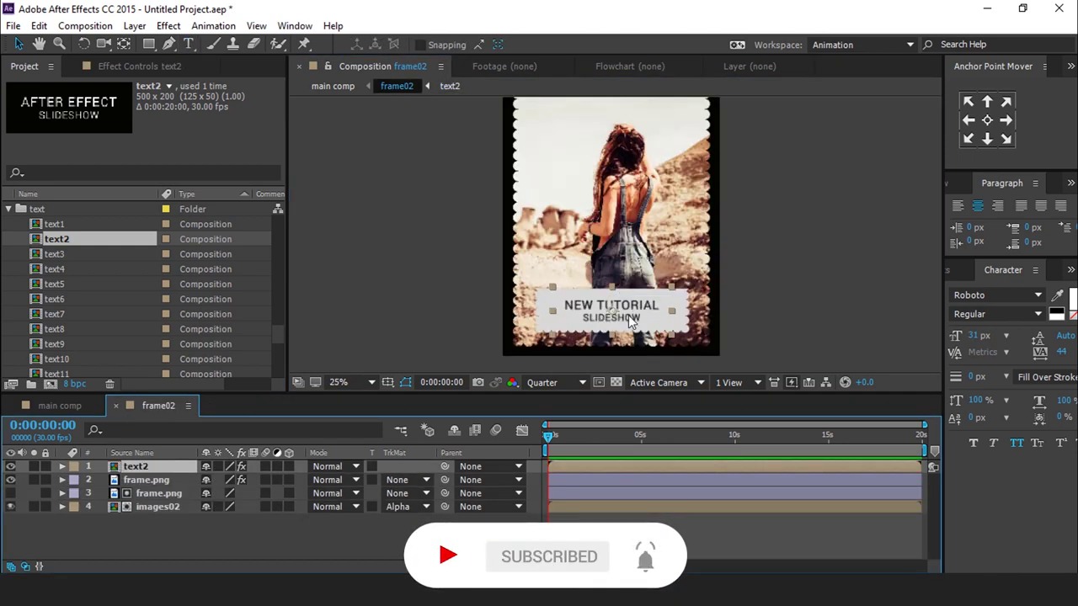
Go back to main comp and open frame03, selecting its text1 title layer.
left_click(116, 406)
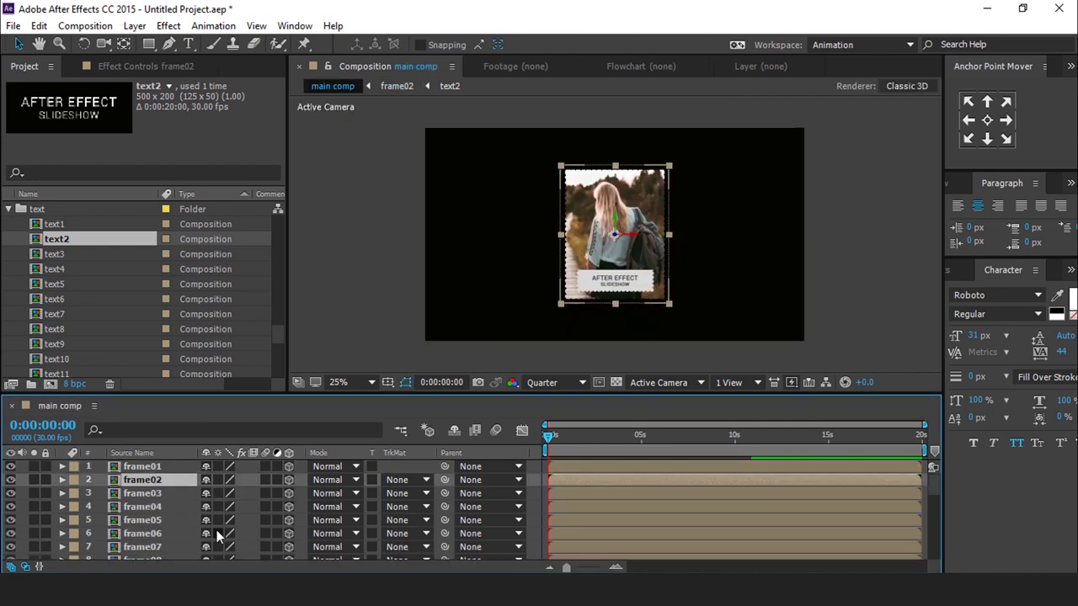
left_click(138, 494)
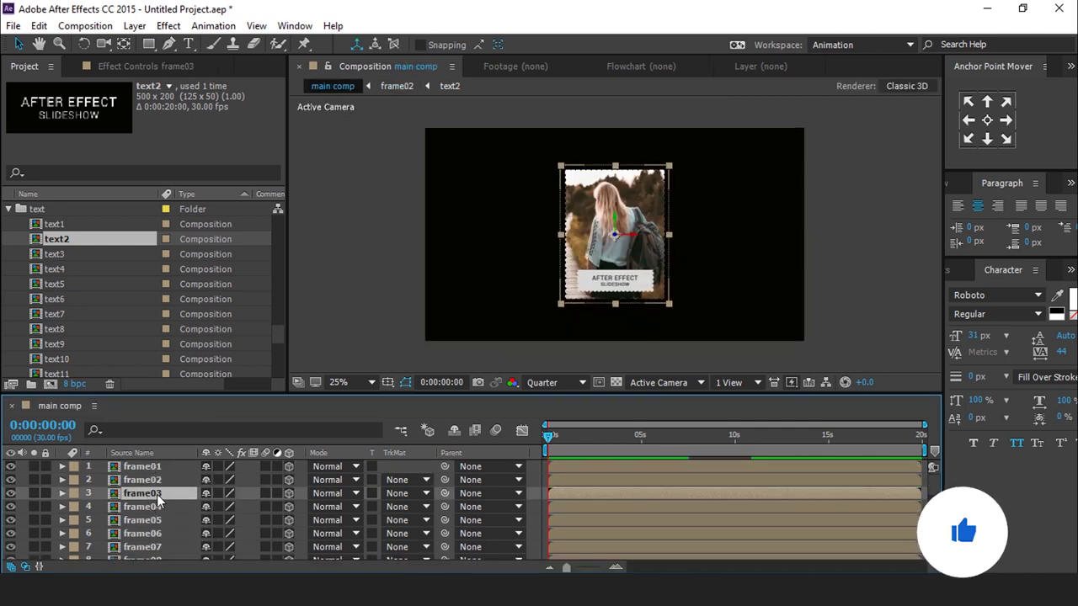
double_click(157, 494)
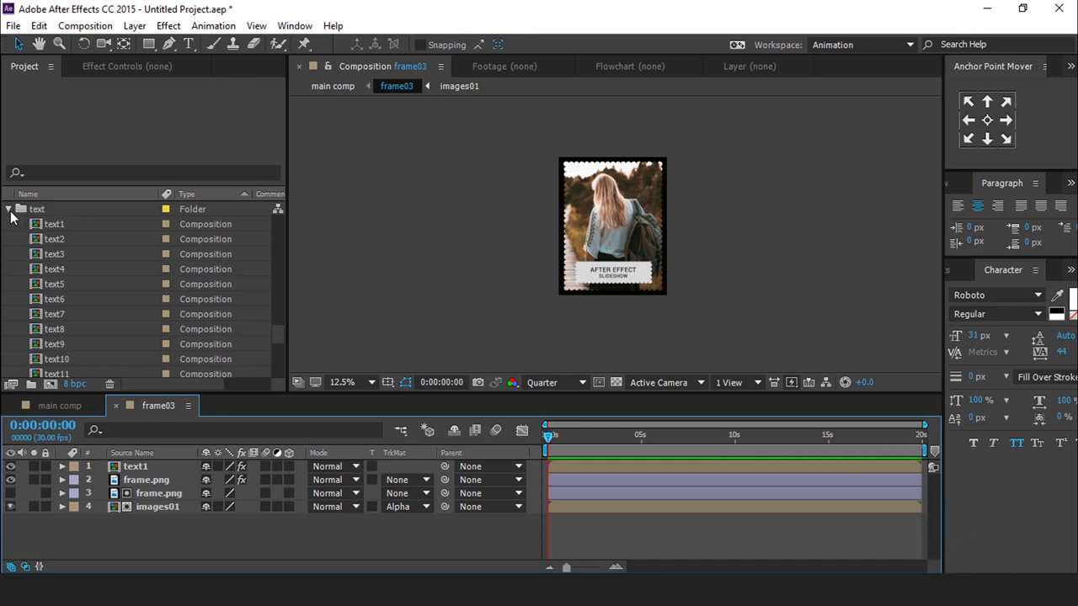
left_click(145, 469)
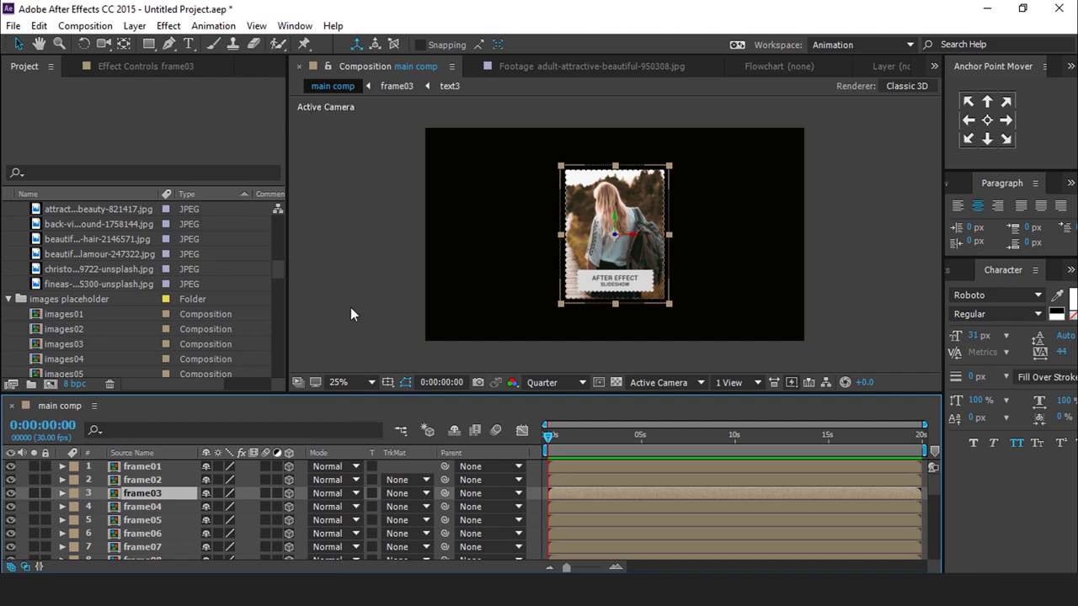
Add a new 35mm two-node Camera 1 layer.
right_click(351, 309)
mouse_move(389, 318)
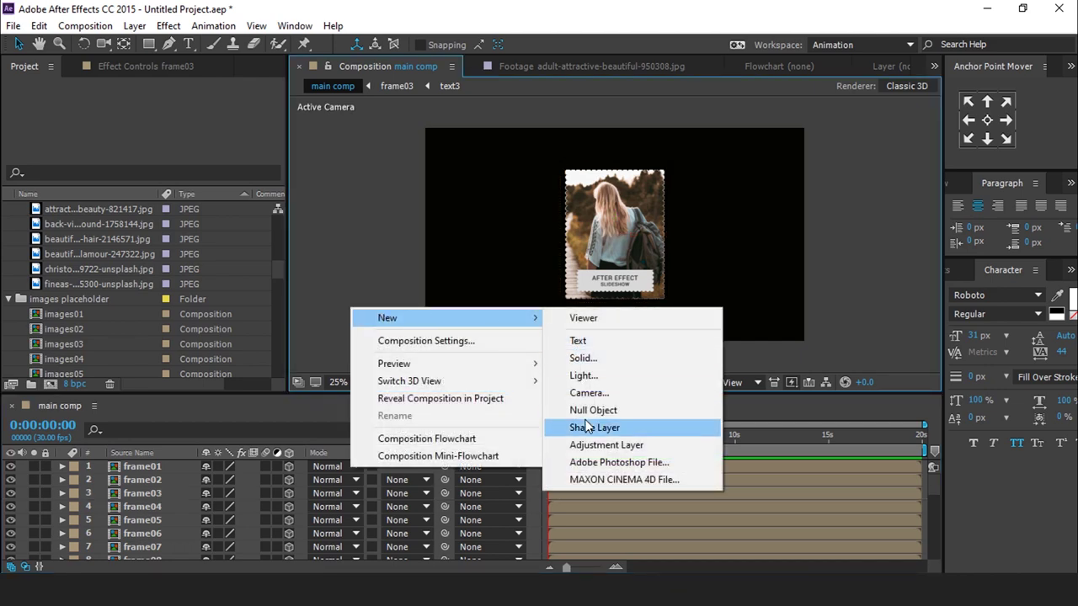
left_click(604, 395)
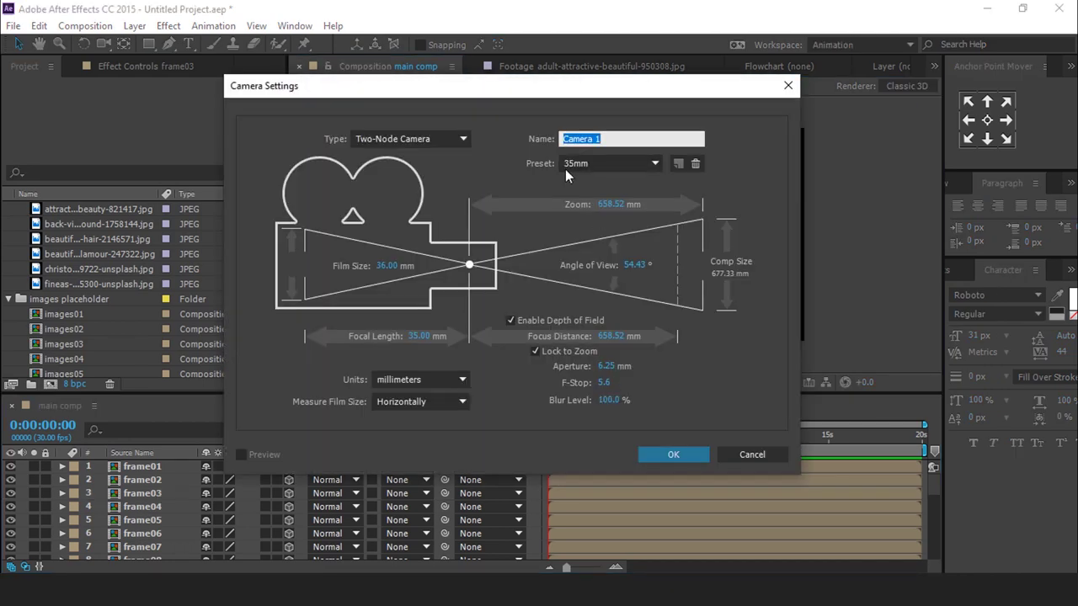
left_click(664, 454)
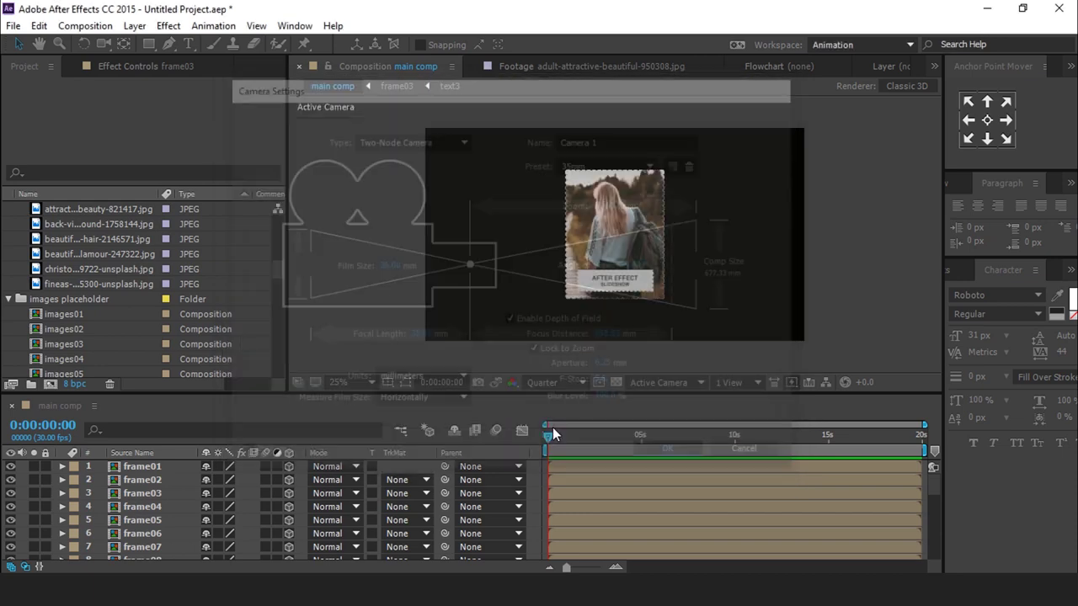
Add a 3D Null 1 layer and parent Camera 1 to it.
right_click(346, 310)
mouse_move(383, 321)
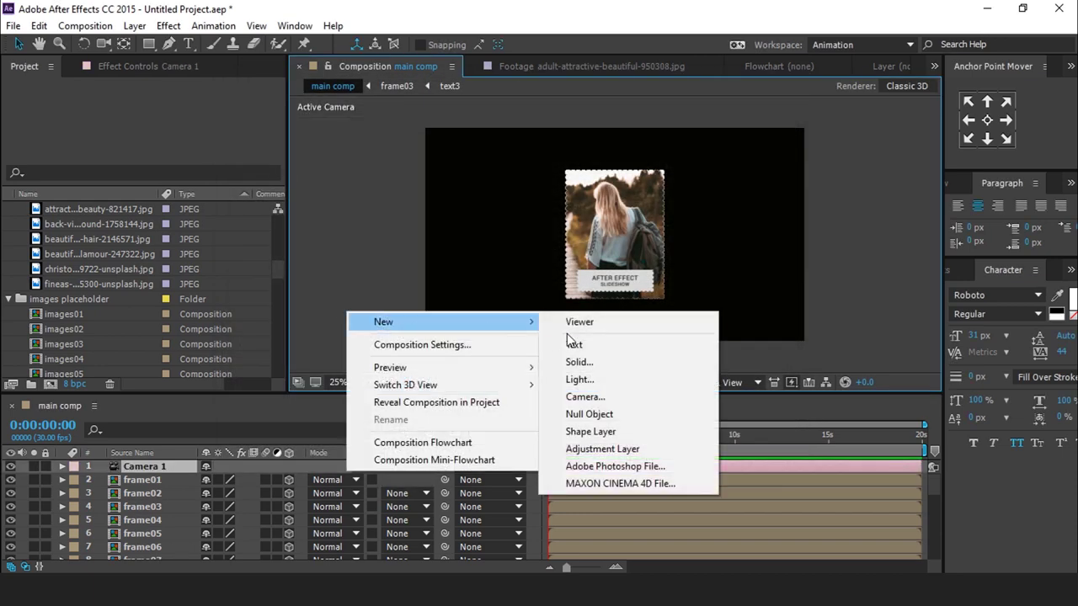
left_click(598, 414)
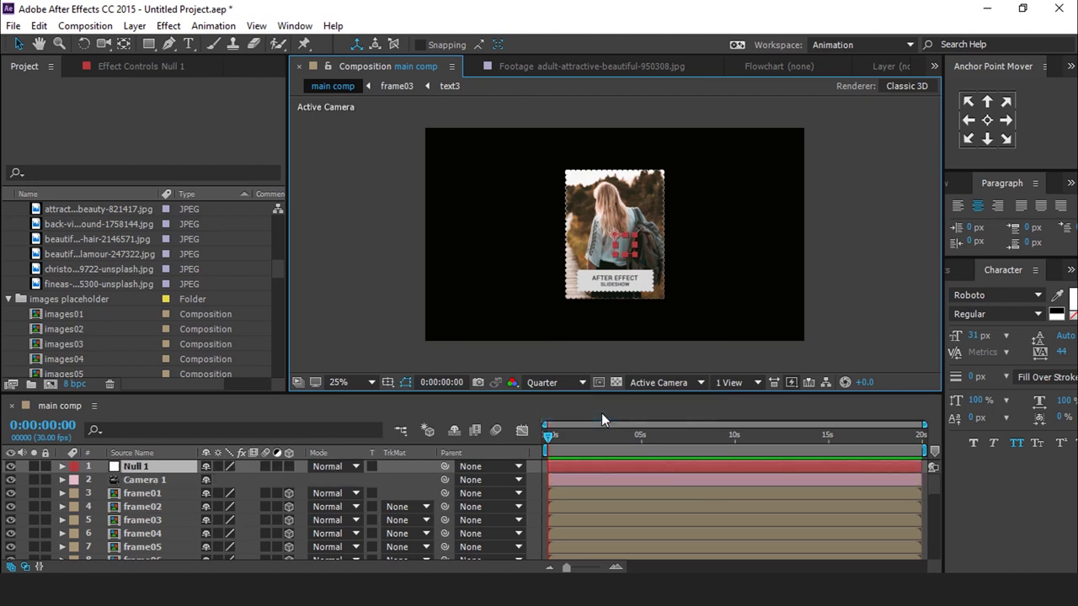
left_click(289, 466)
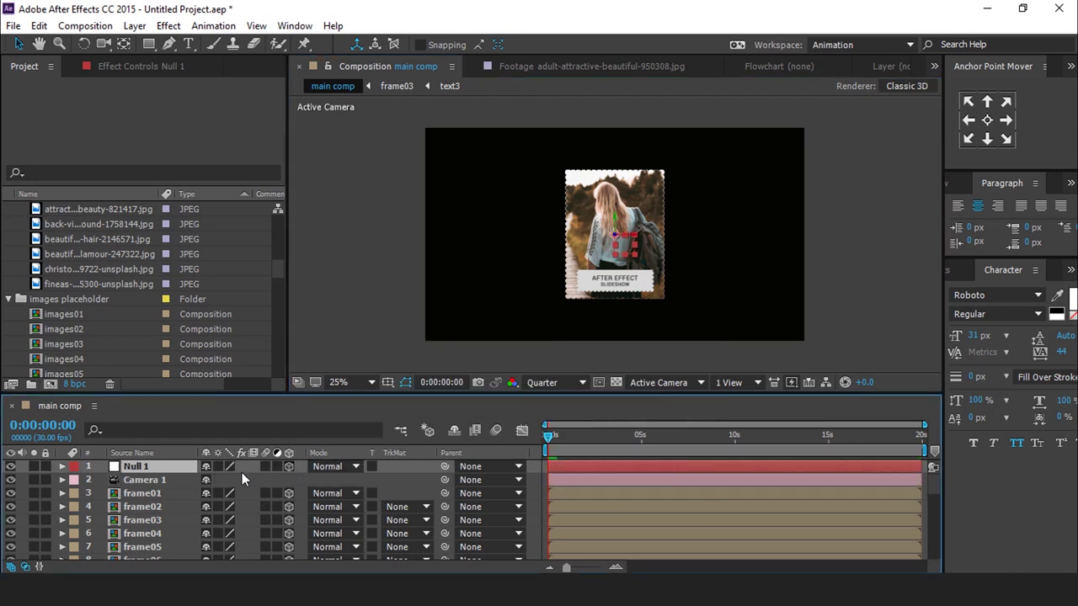
left_click(161, 479)
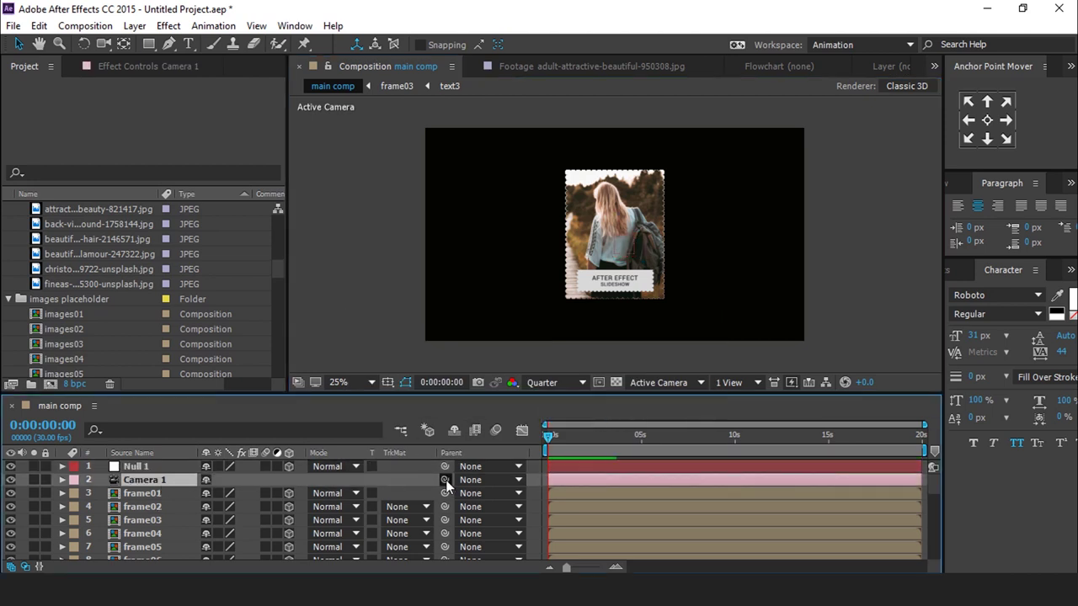
left_click_drag(444, 479, 149, 466)
left_click(149, 461)
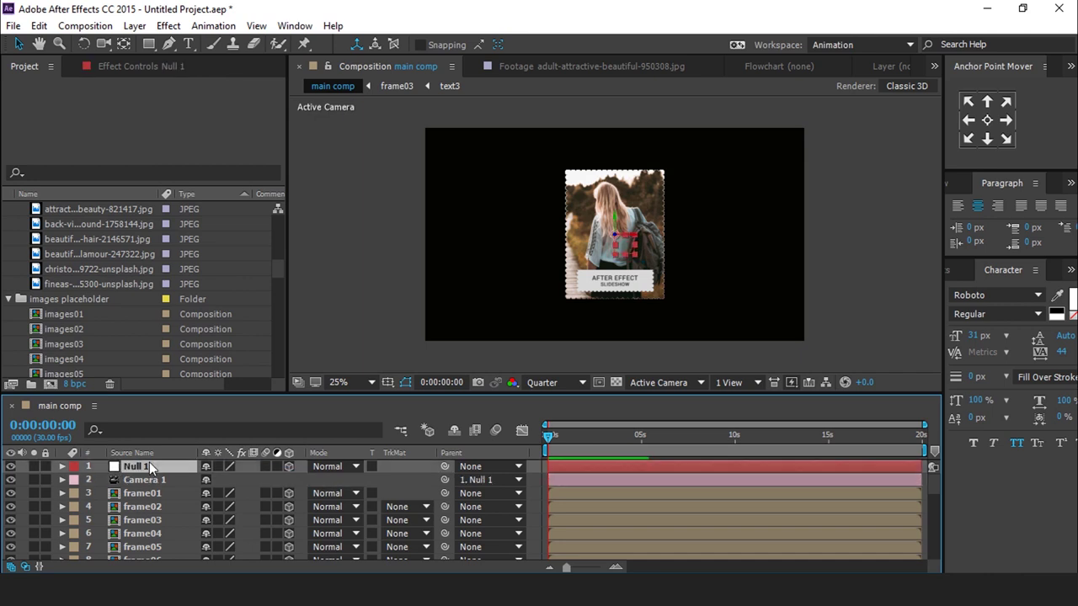
Switch to 2 Views - Horizontal and move frame02 back-left and frame03 right in Top view.
left_click(755, 384)
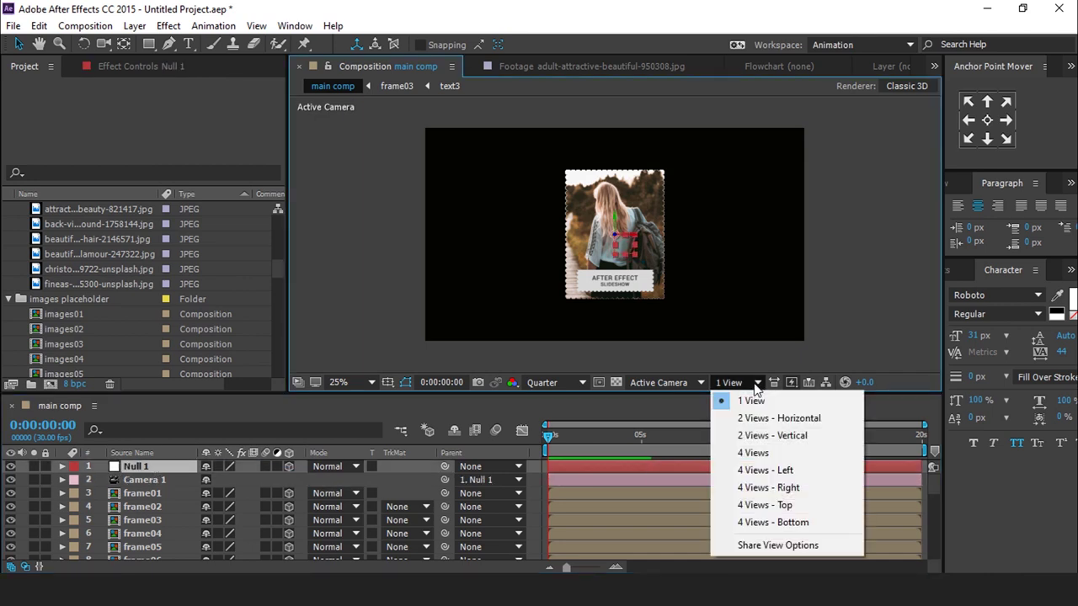
left_click(792, 424)
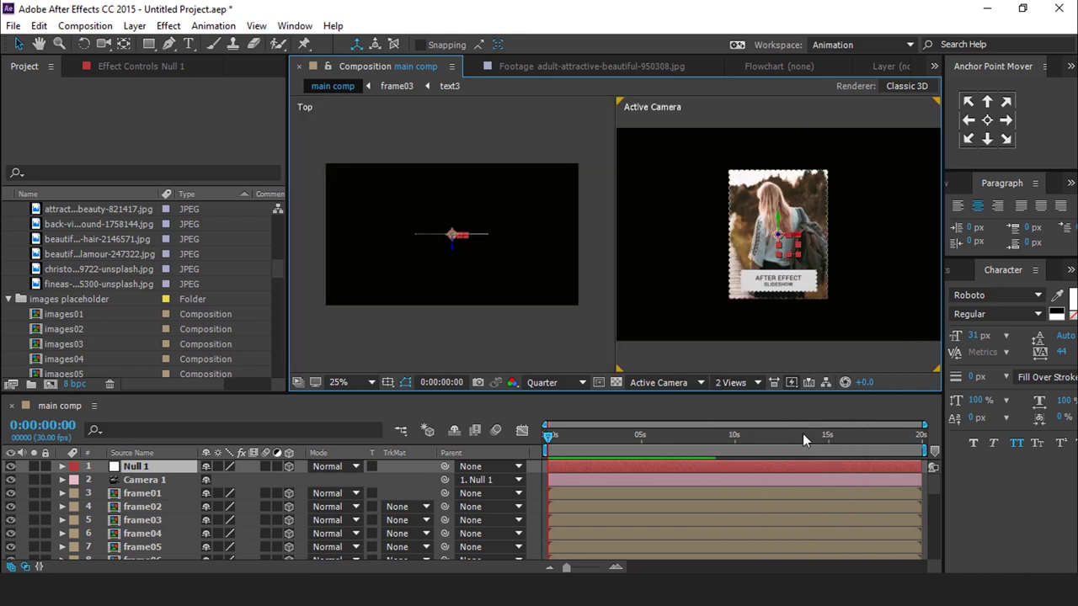
left_click(157, 508)
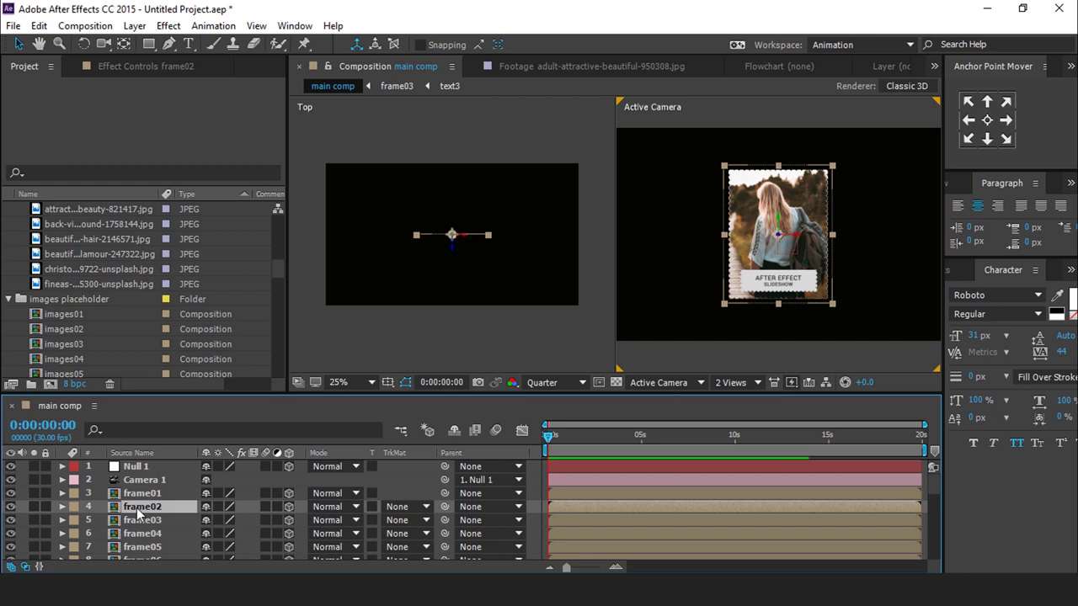
left_click_drag(450, 236, 360, 216)
left_click(169, 521)
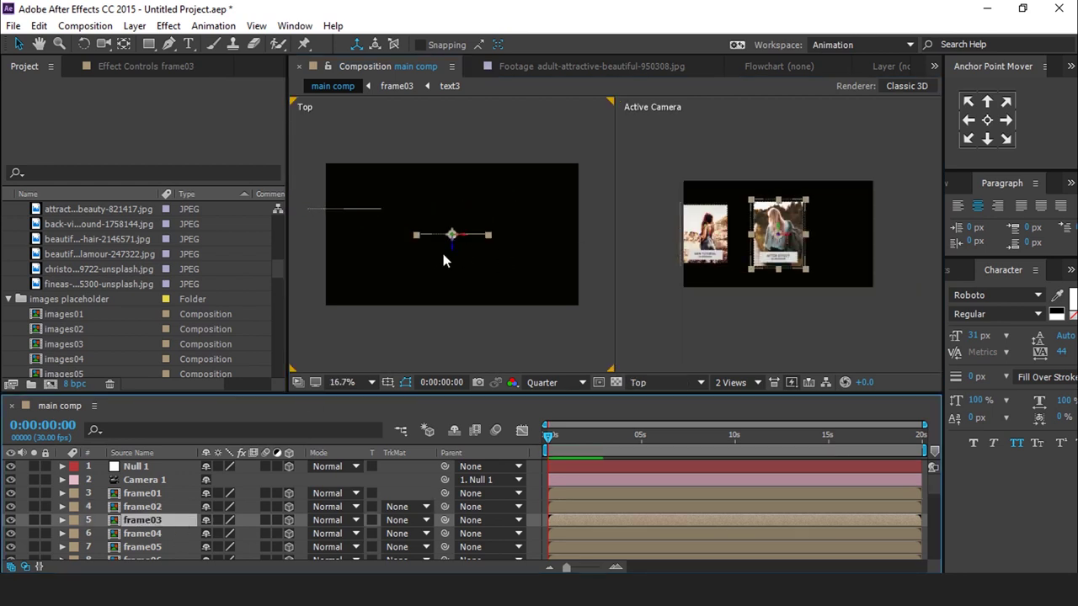
left_click_drag(459, 237, 562, 226)
Reposition frame05 and the following frame layers, then return to a single view.
key("ctrl+Down")
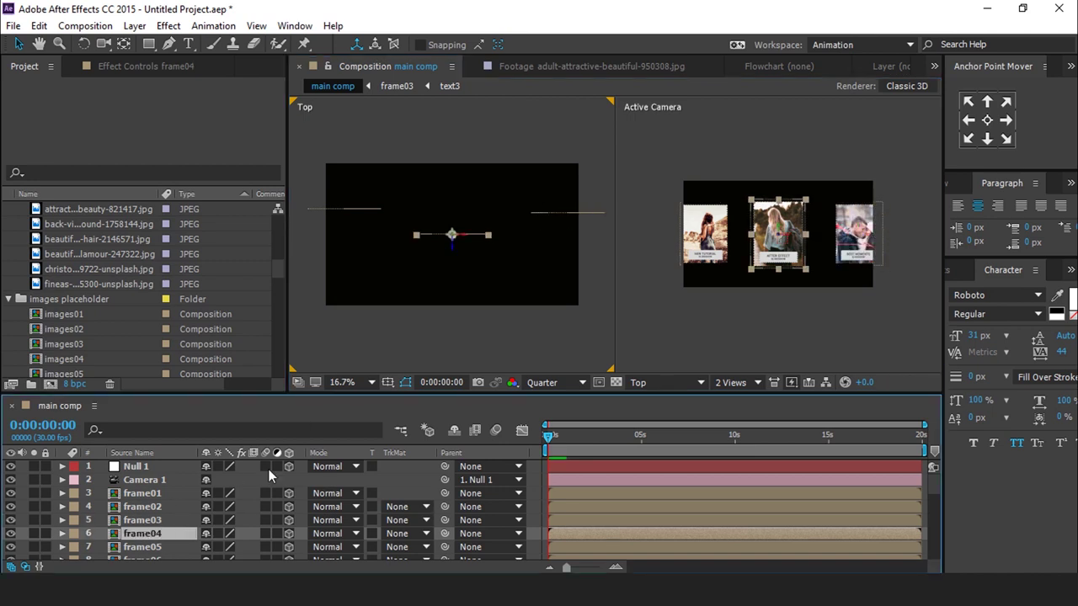
key("ctrl+Down")
left_click_drag(457, 177, 373, 175)
key("ctrl+Down")
left_click_drag(452, 238, 542, 196)
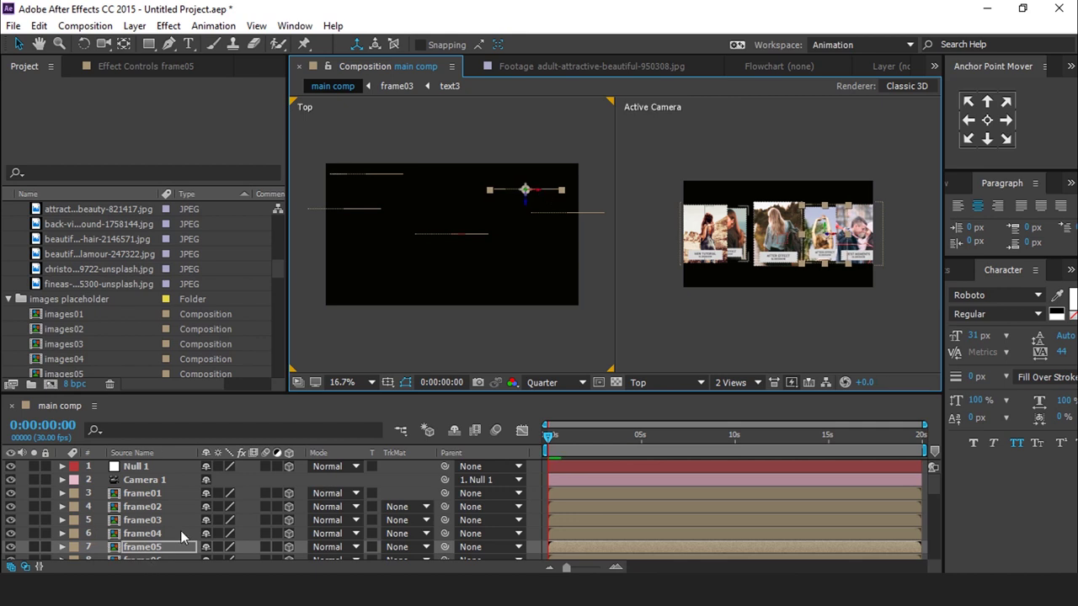
scroll(154, 533, "down", 1)
key("ctrl+Down")
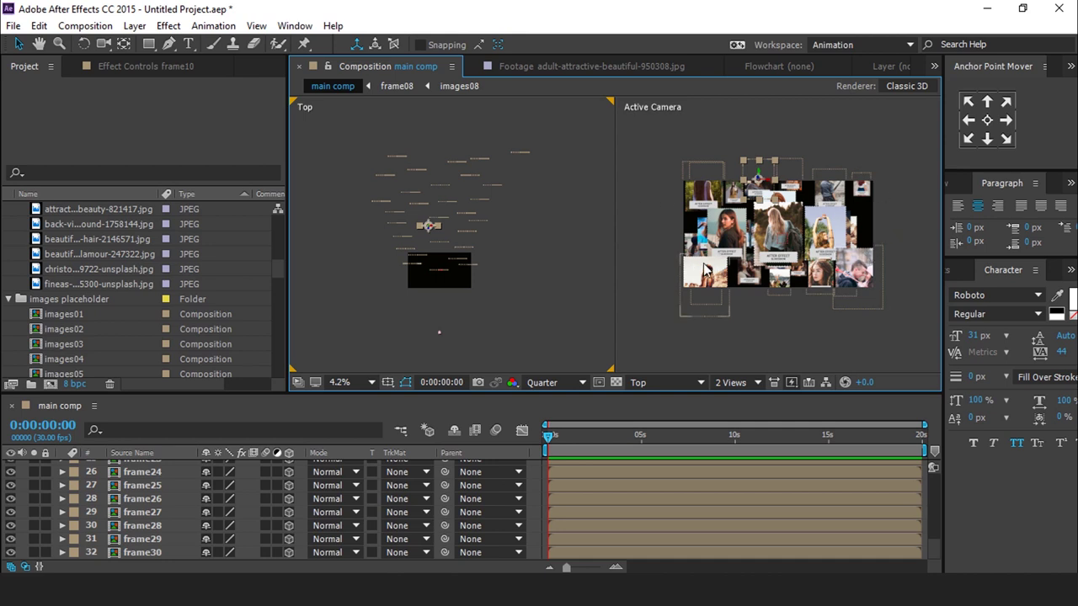
left_click(755, 382)
left_click(768, 399)
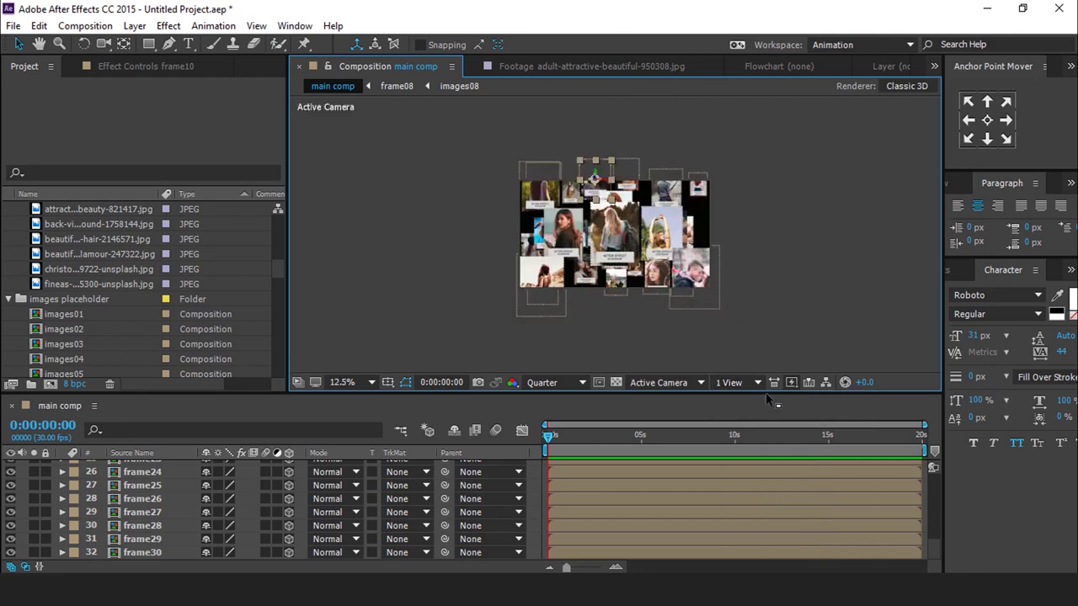
Add a new Dark Gray Solid layer to main comp.
scroll(605, 222, "up", 3)
scroll(778, 220, "down", 3)
right_click(363, 298)
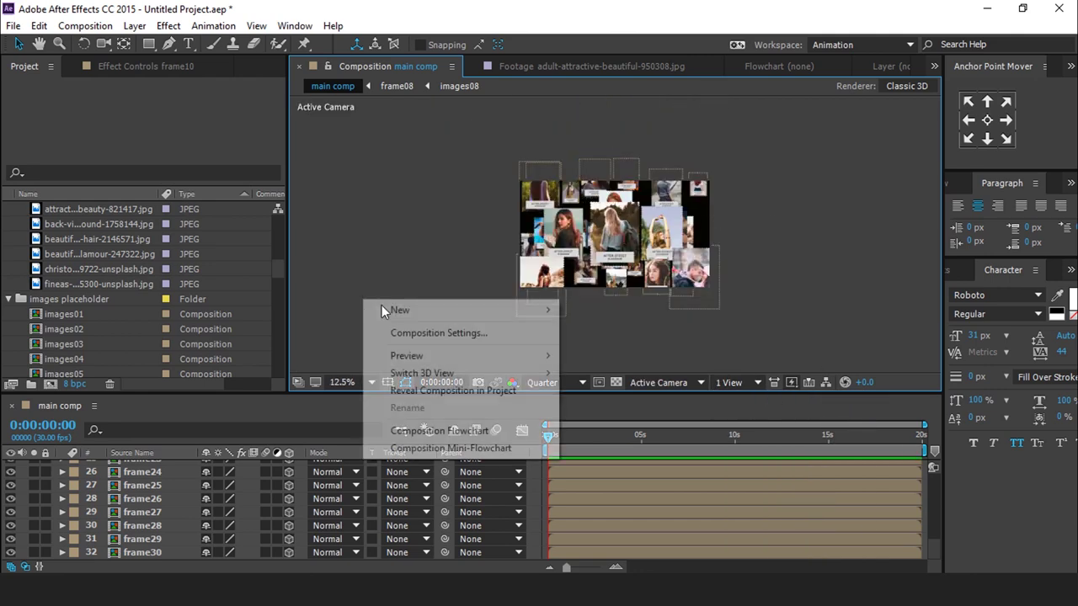
mouse_move(394, 308)
left_click(602, 350)
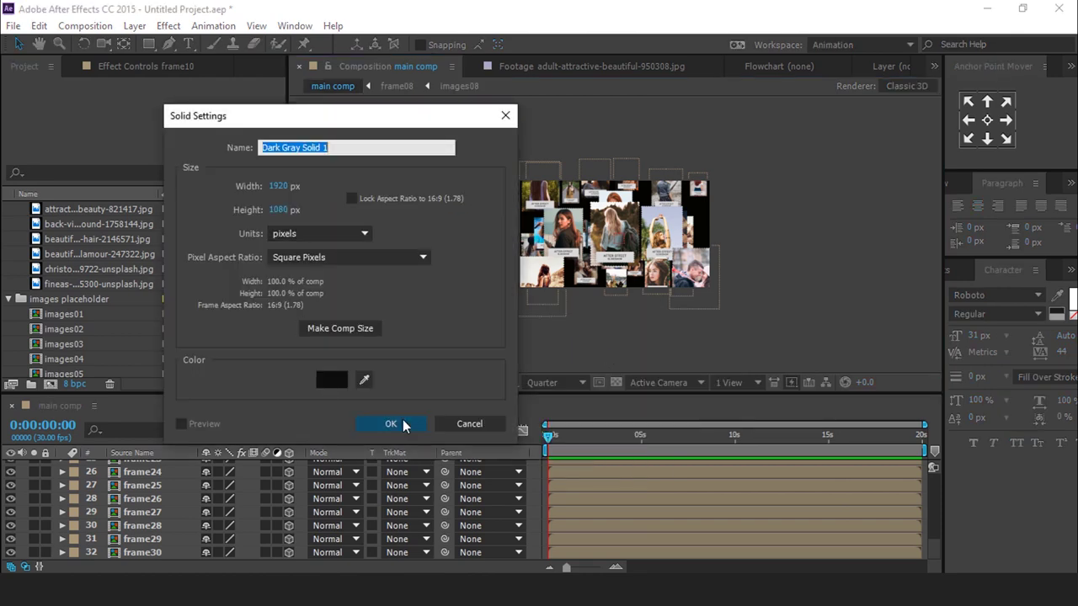
left_click(403, 421)
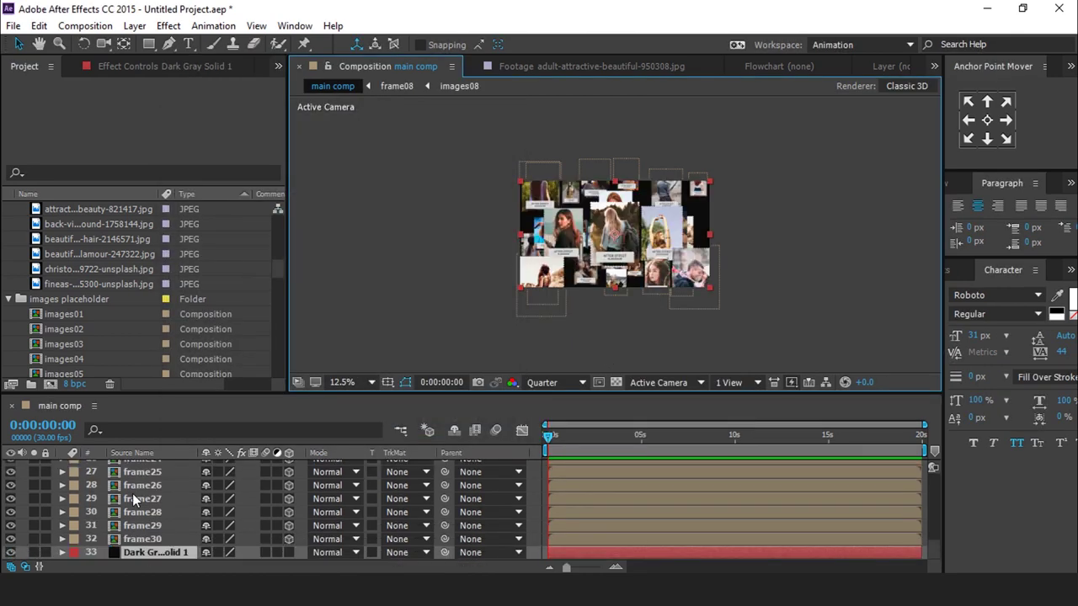
Apply Gradient Ramp with start colour DEDEDE, end at 1024,1384 and start near 960,-432.
key("ctrl+space")
type("gra")
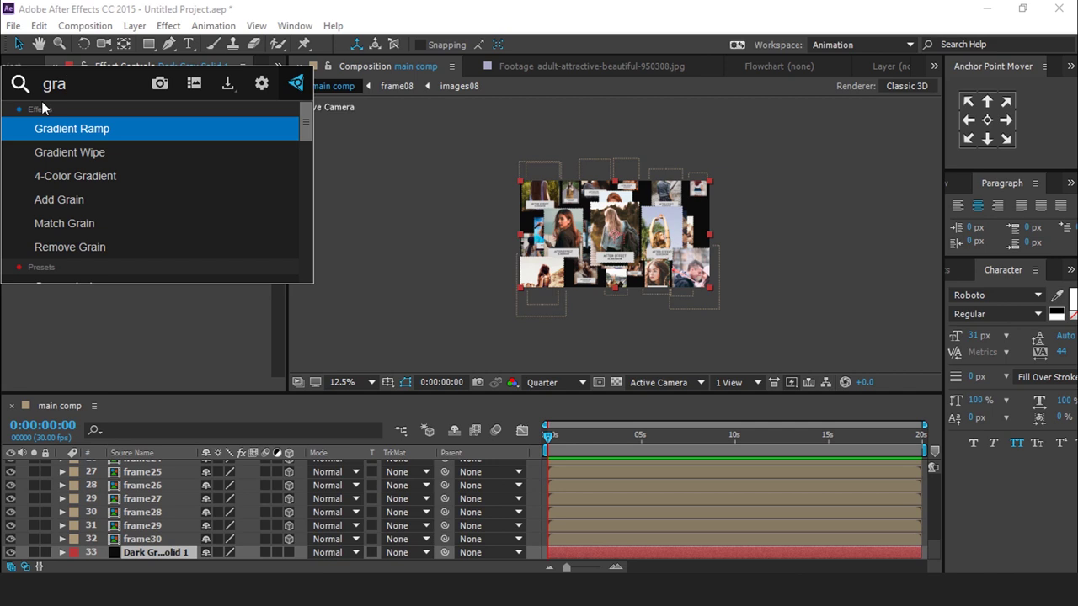
key("Return")
left_click(161, 127)
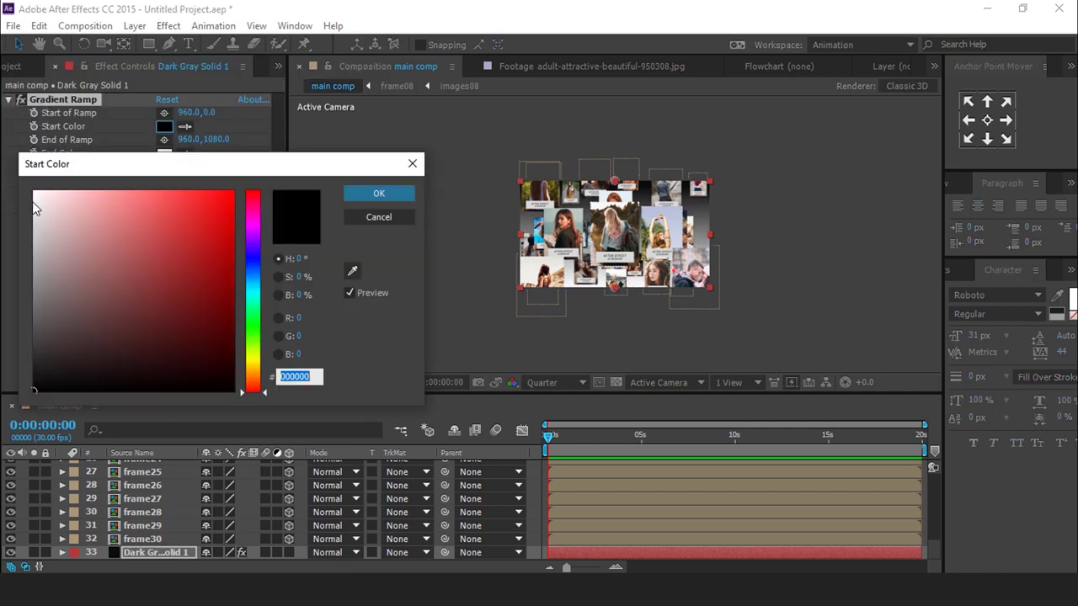
left_click_drag(34, 204, 33, 217)
left_click(371, 195)
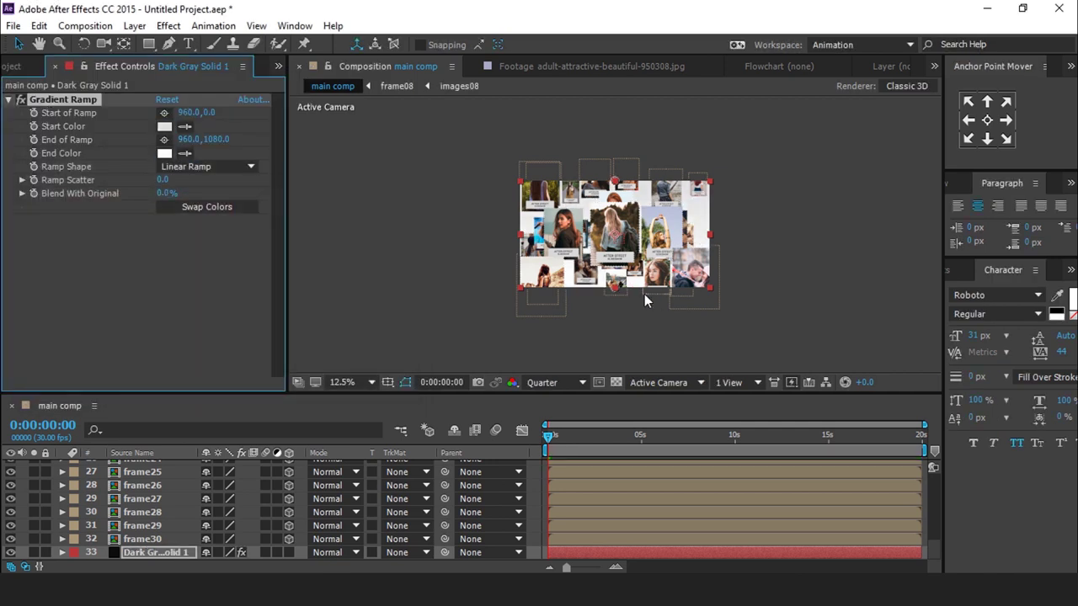
left_click_drag(614, 287, 620, 317)
left_click_drag(615, 182, 614, 140)
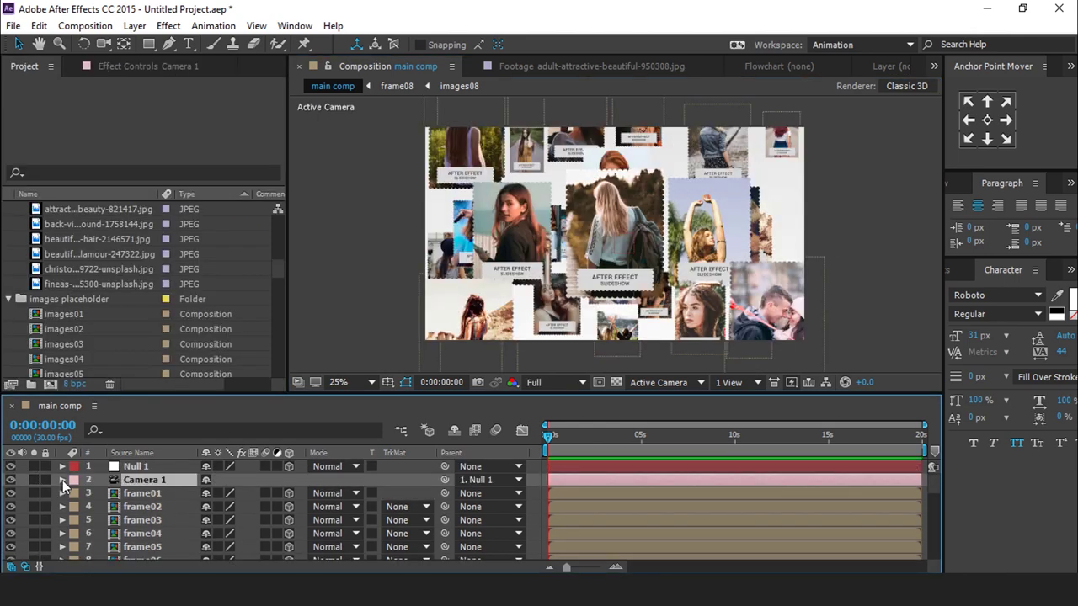
Expand Camera 1 to reveal its Camera Options.
left_click(62, 480)
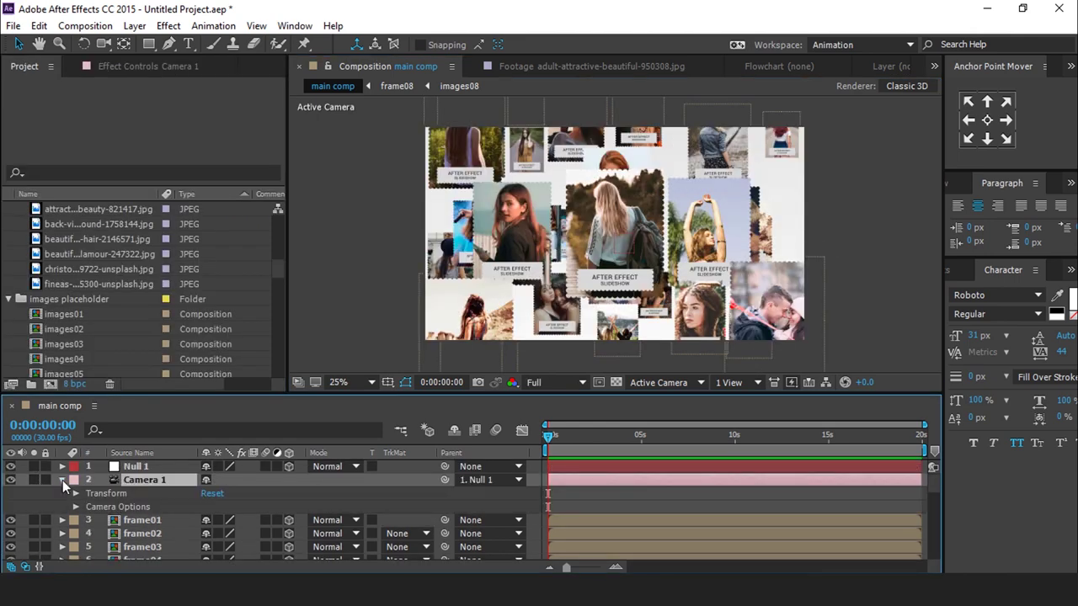
left_click(75, 506)
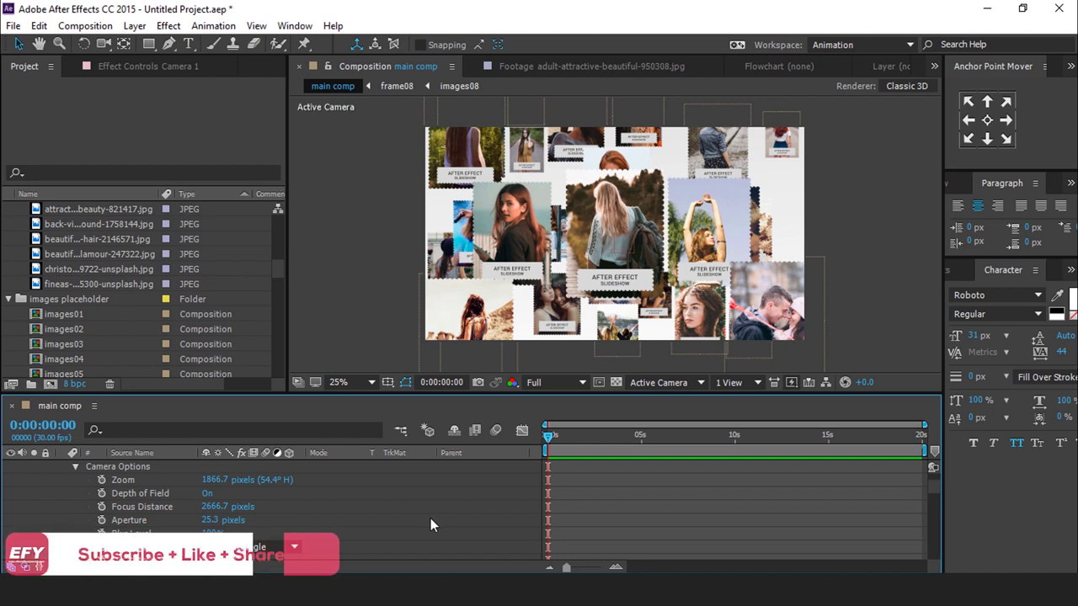
scroll(351, 498, "up", 2)
scroll(350, 499, "down", 2)
scroll(156, 490, "up", 2)
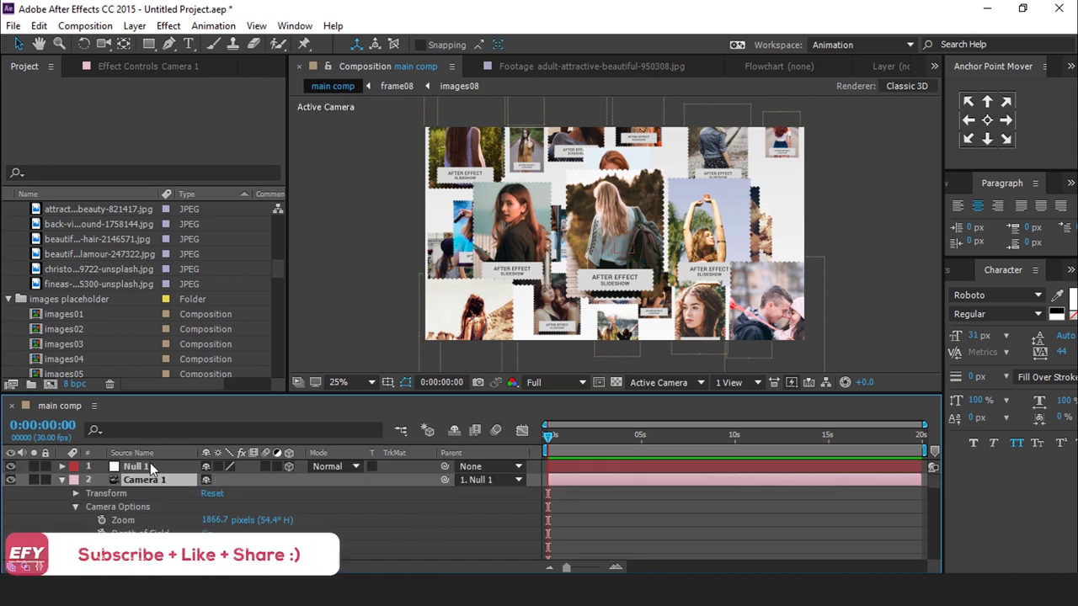
Set Null 1's Position Z to 130 to move the camera closer.
left_click(150, 465)
left_click(62, 467)
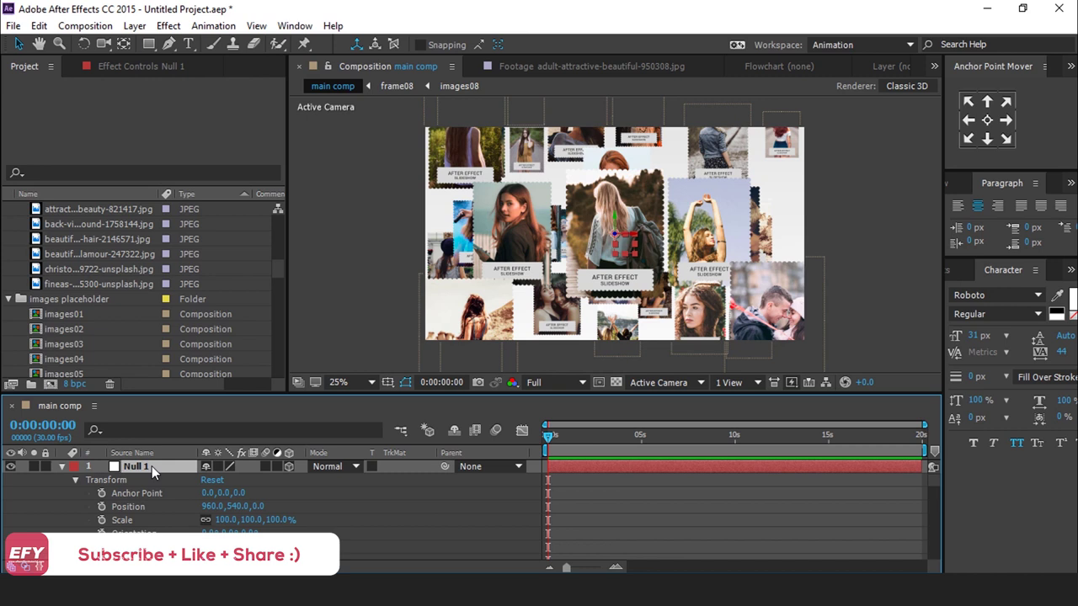
key("p")
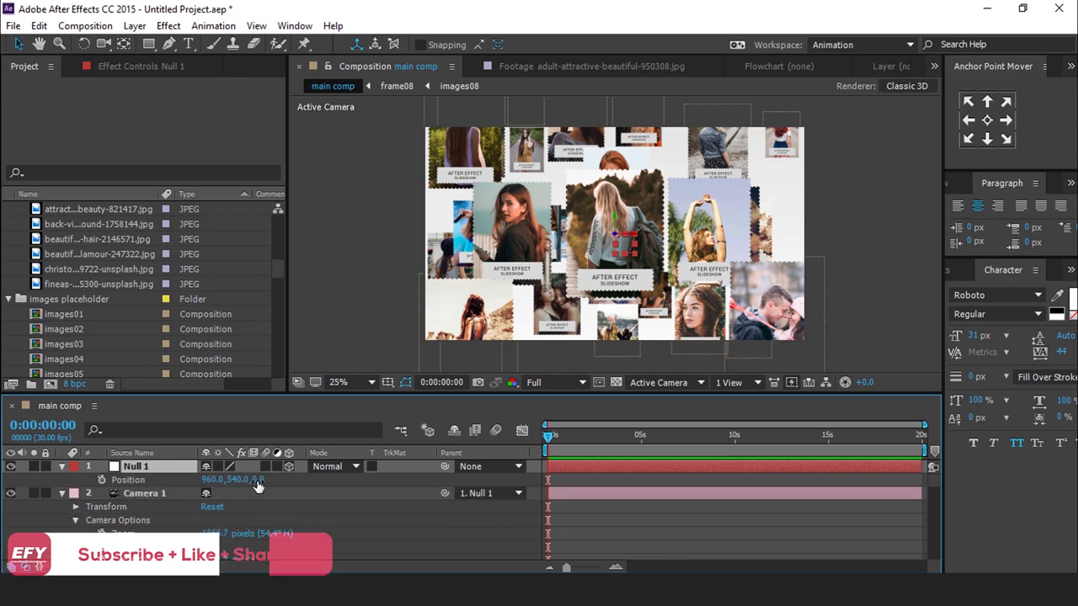
mouse_move(258, 486)
left_mouse_down()
mouse_move(301, 478)
mouse_move(253, 479)
left_mouse_up()
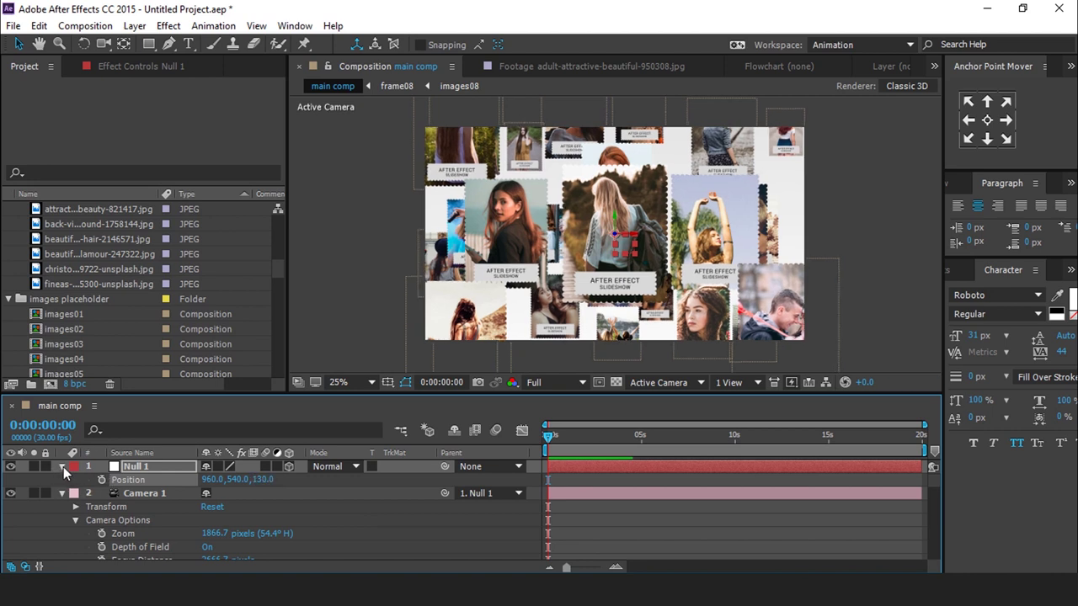
left_click(63, 466)
Set Camera 1's Aperture to 300.
scroll(338, 515, "down", 2)
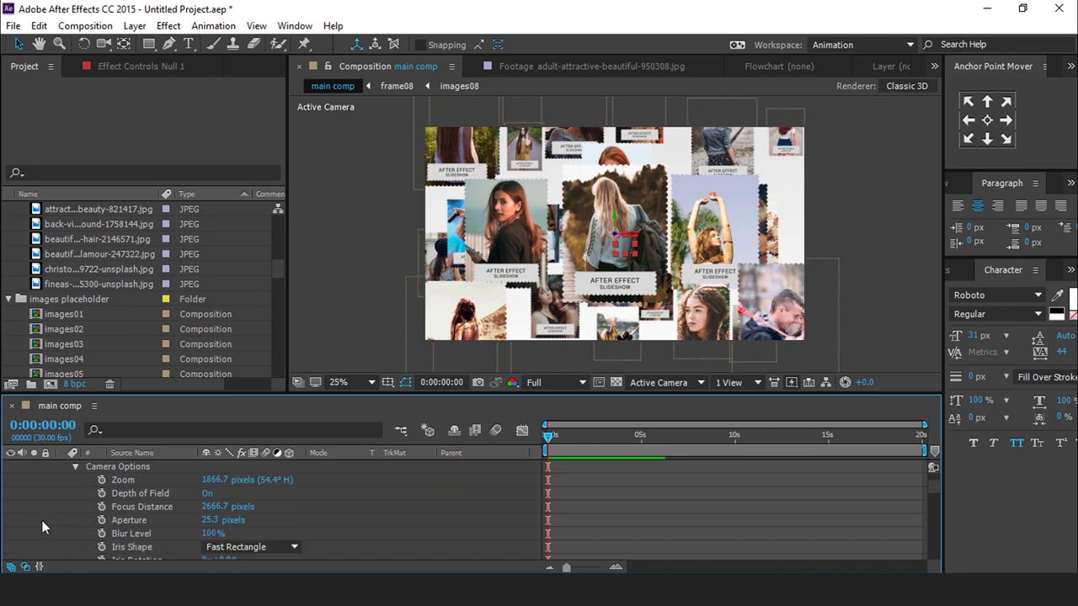
left_click(210, 519)
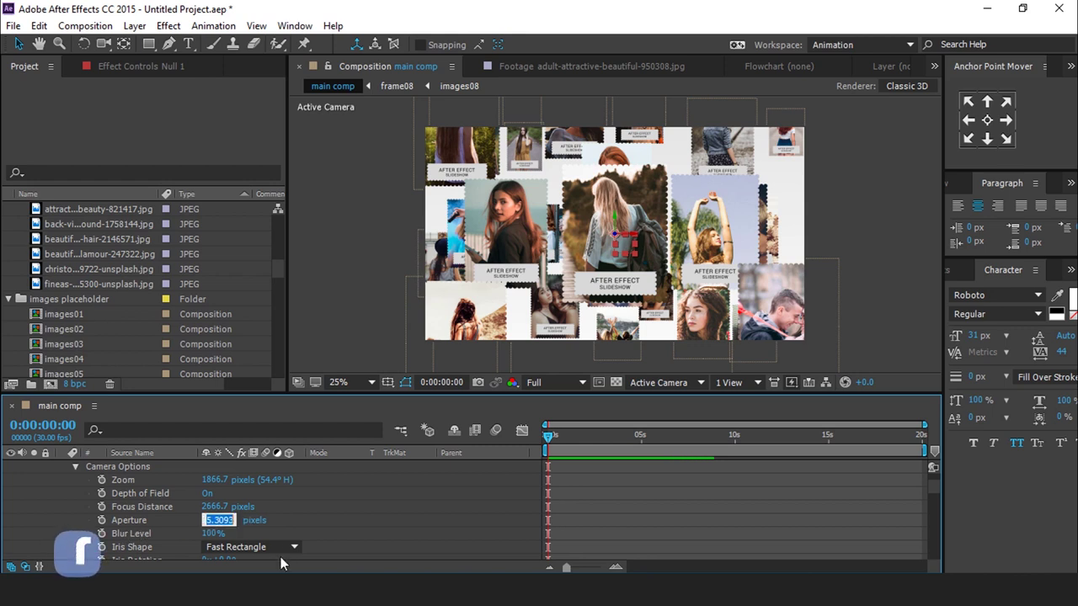
type("300")
key("Return")
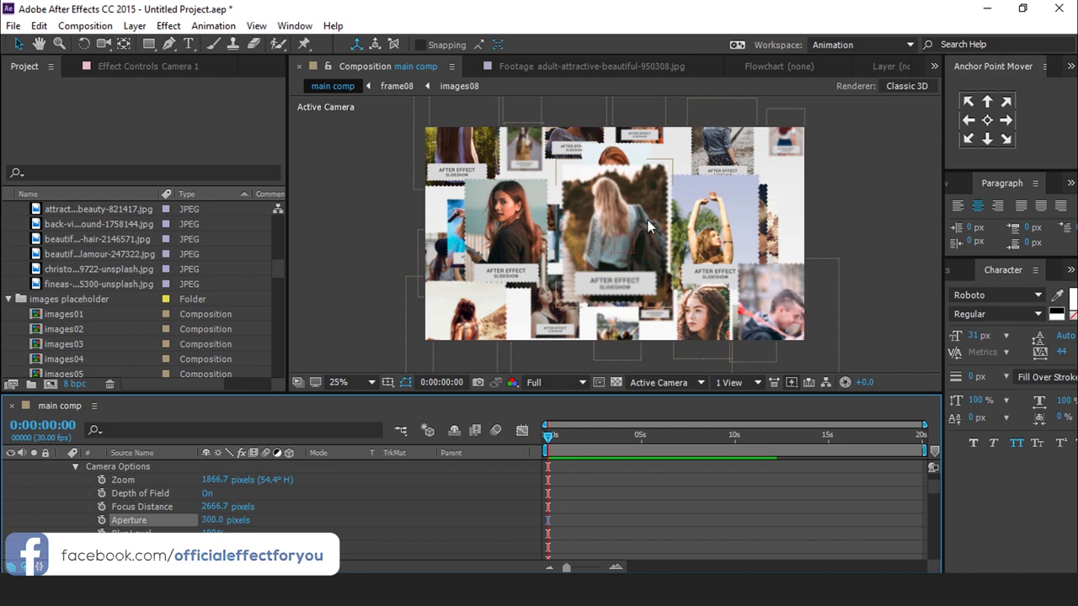
key("period")
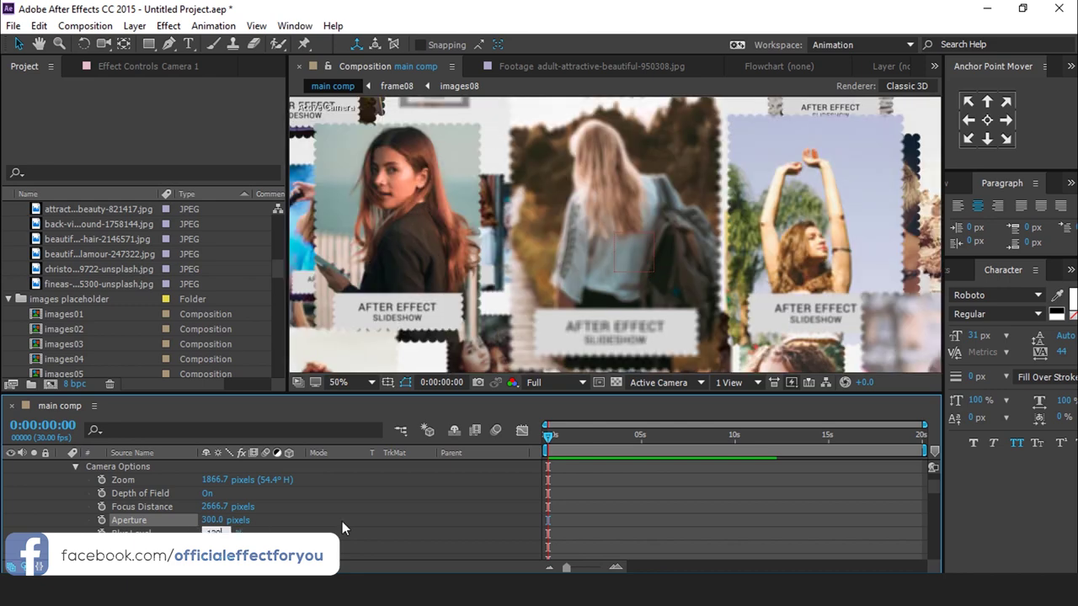
left_click(342, 522)
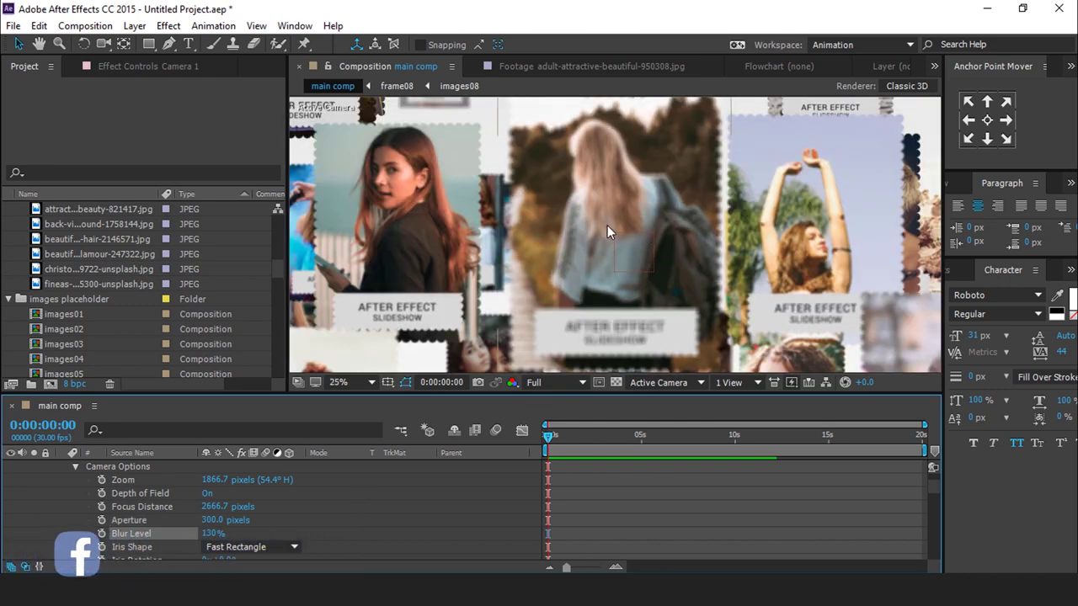
Adjust Focus Distance to 1678.7 px so the middle frame is sharp.
scroll(607, 225, "down", 2)
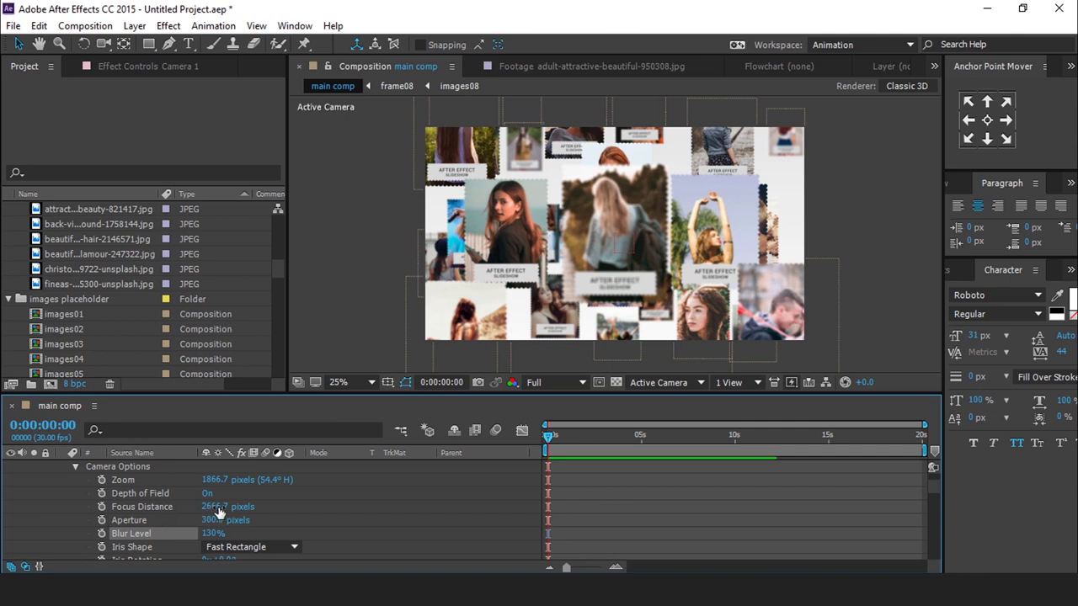
left_click_drag(212, 514, 103, 505)
key("period")
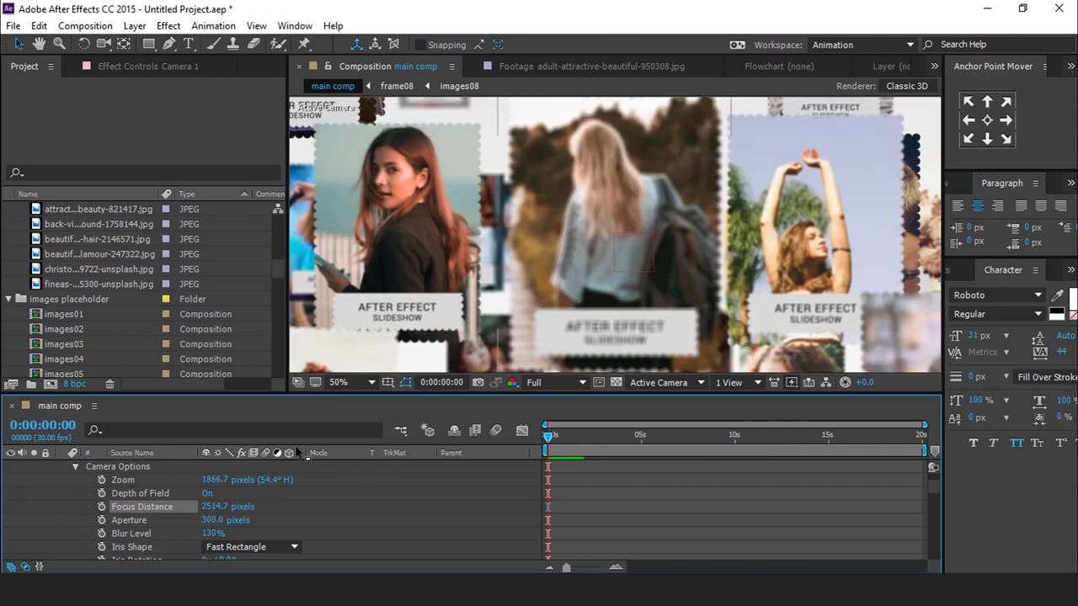
left_click_drag(253, 506, 217, 511)
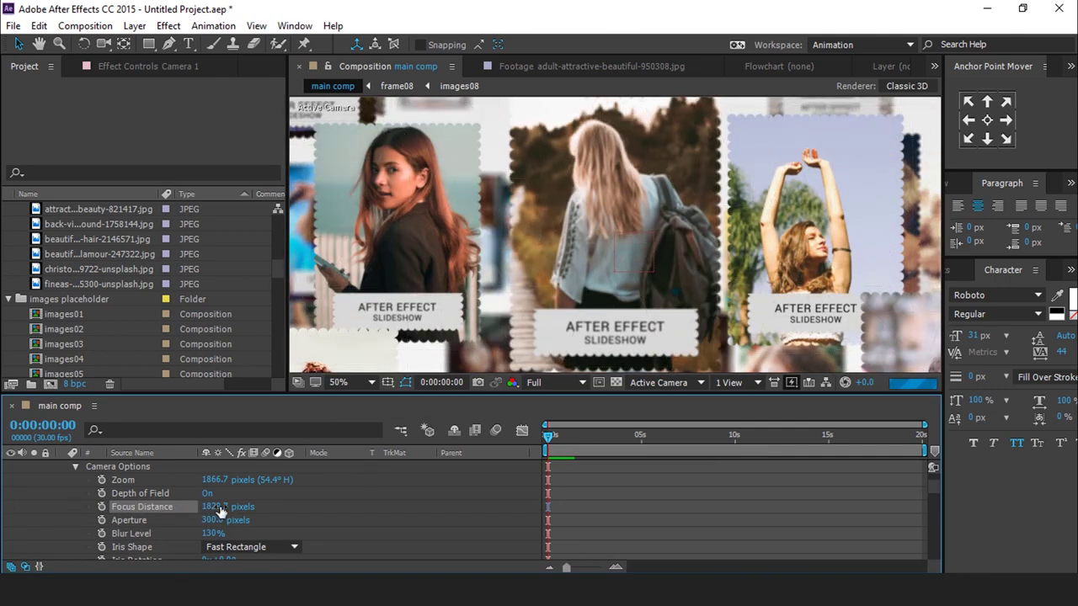
left_click_drag(219, 511, 220, 514)
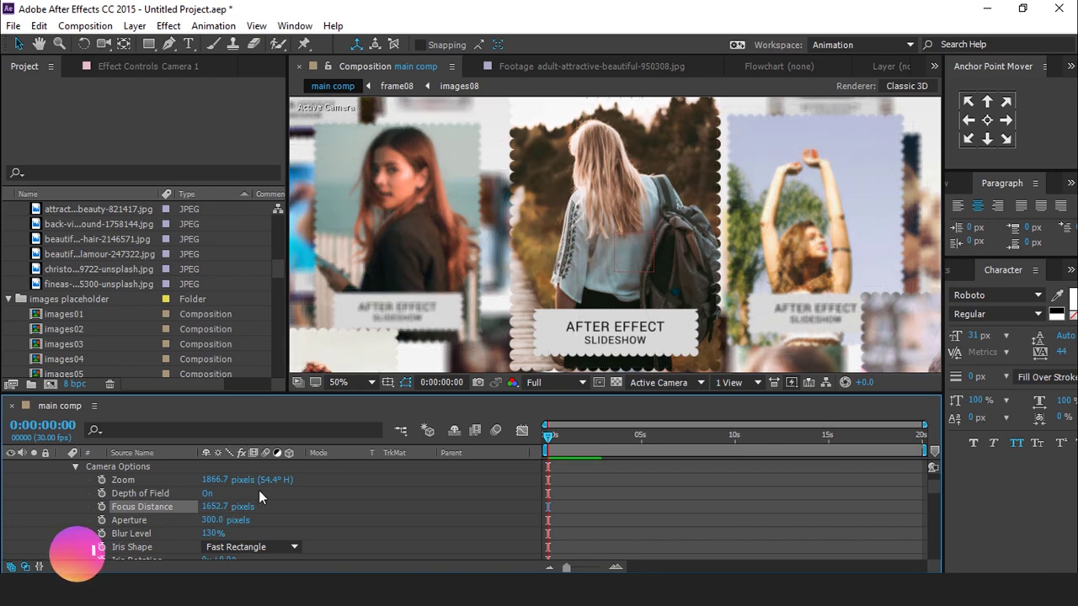
left_click_drag(220, 507, 229, 507)
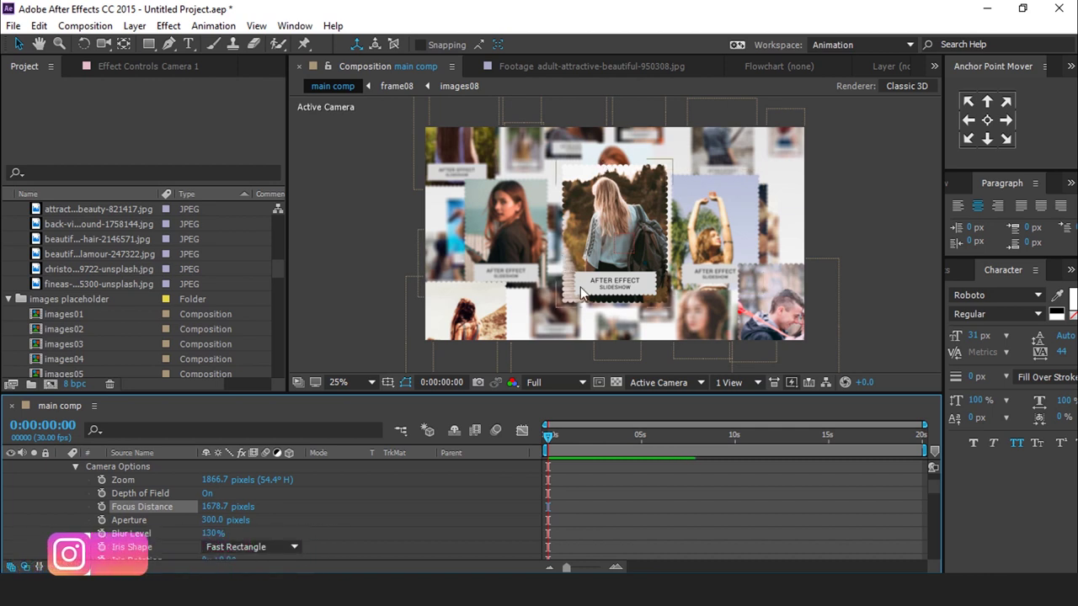
Keyframe Null 1's Position at 0:00:01:29, then set Z to 4237 at 0 s.
scroll(54, 516, "up", 3)
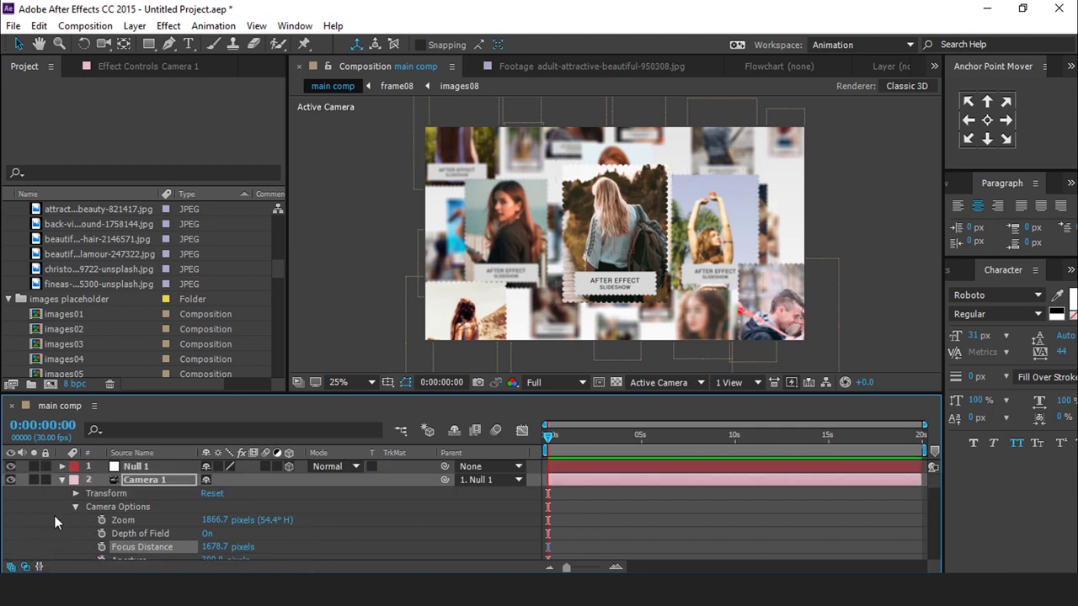
left_click(61, 480)
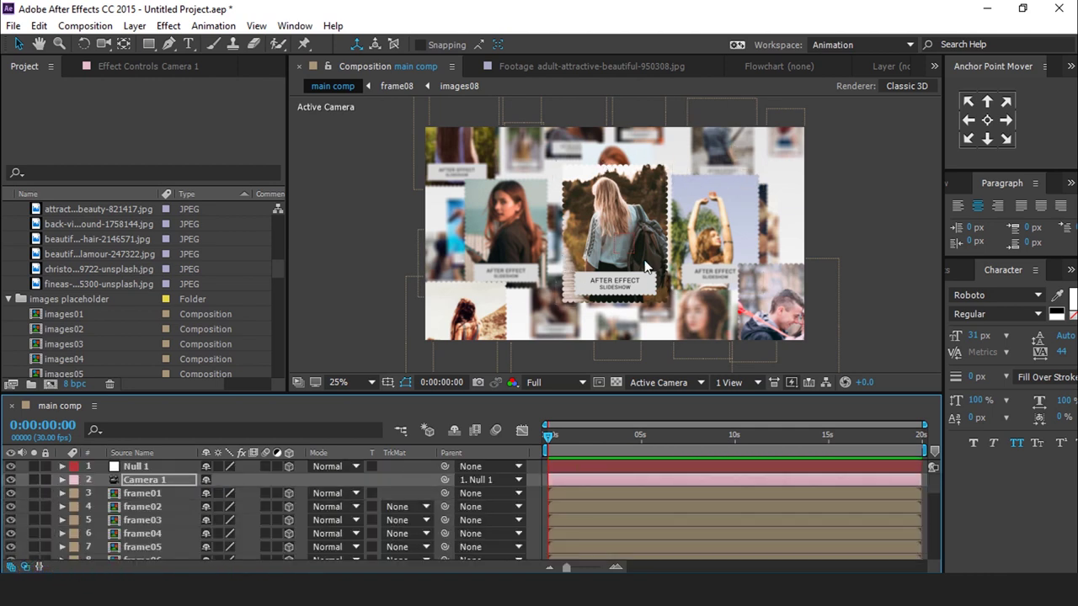
key("comma")
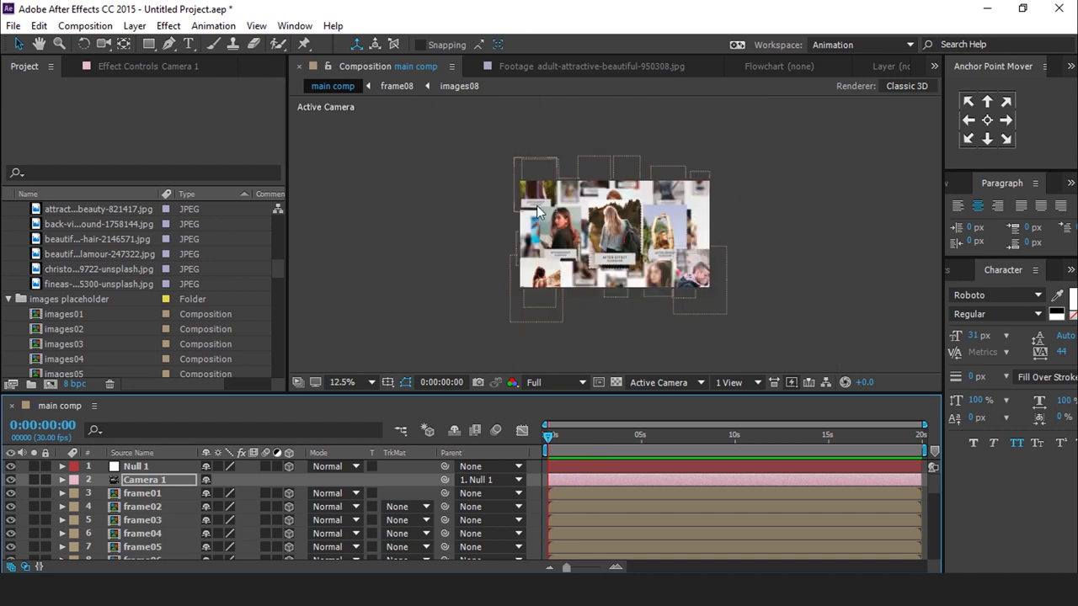
left_click(136, 467)
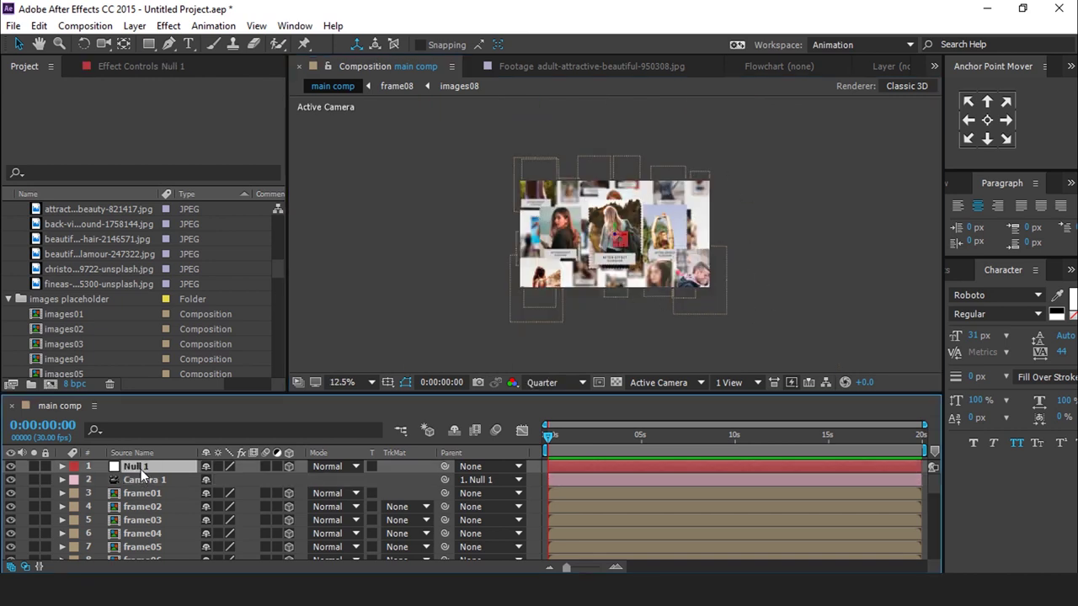
key("p")
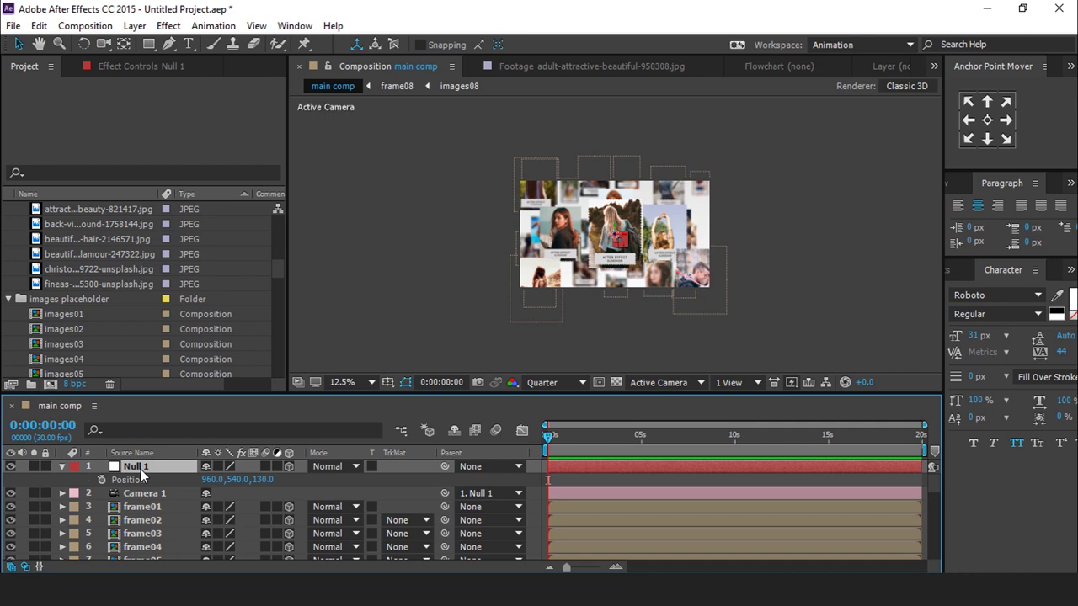
left_click_drag(566, 566, 592, 566)
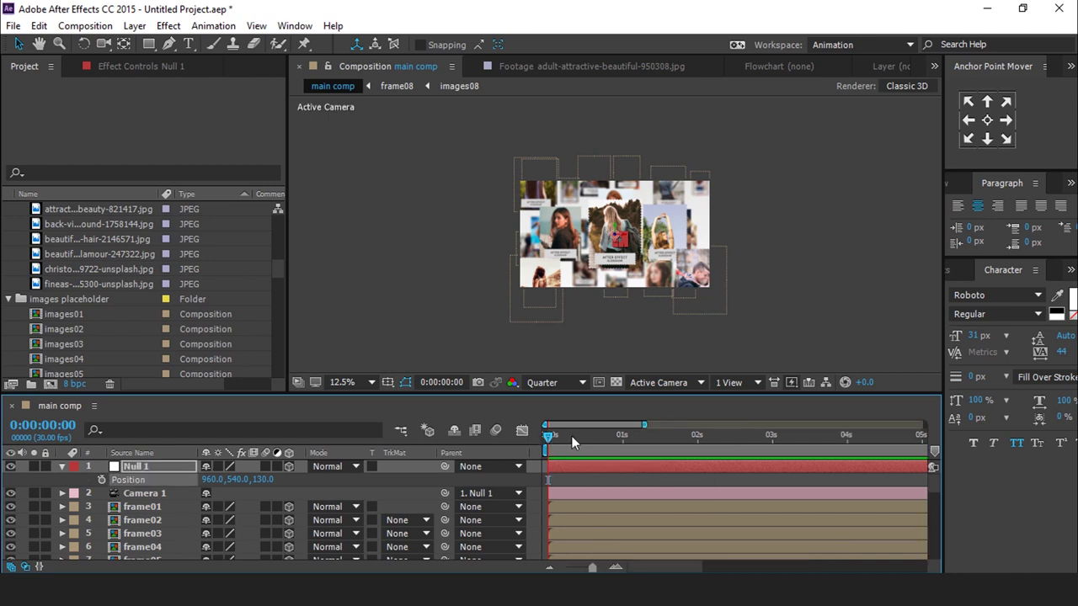
left_click_drag(706, 436, 696, 437)
left_click(102, 479)
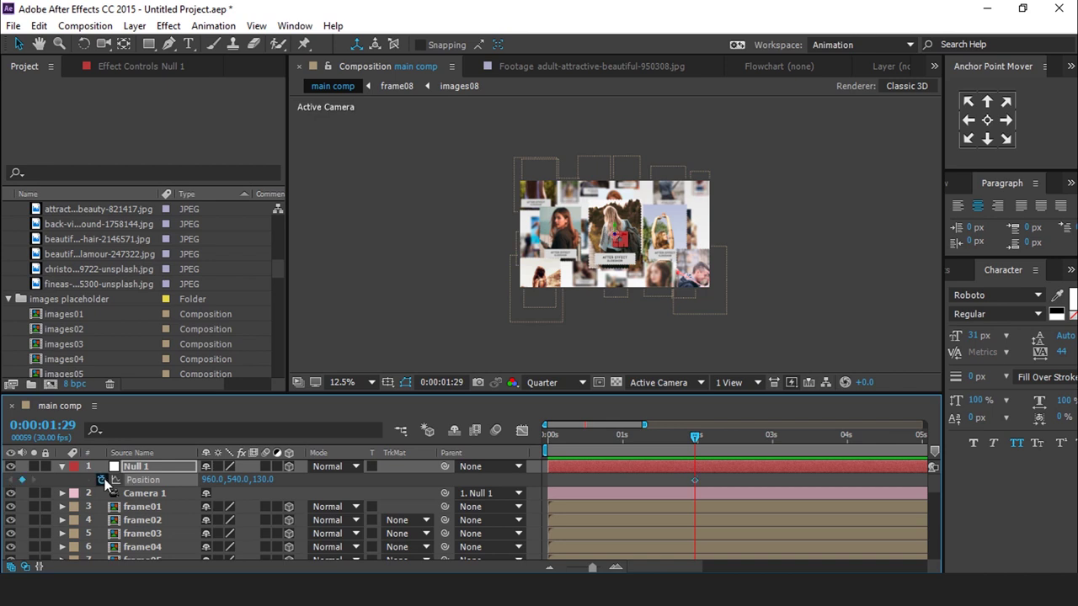
key("Home")
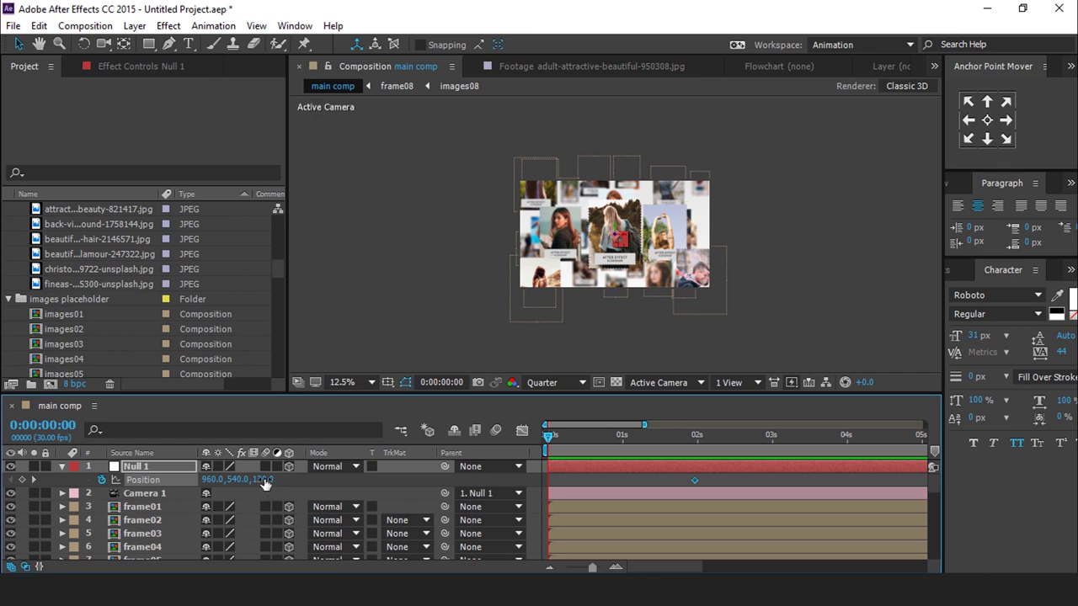
left_click_drag(261, 483, 437, 483)
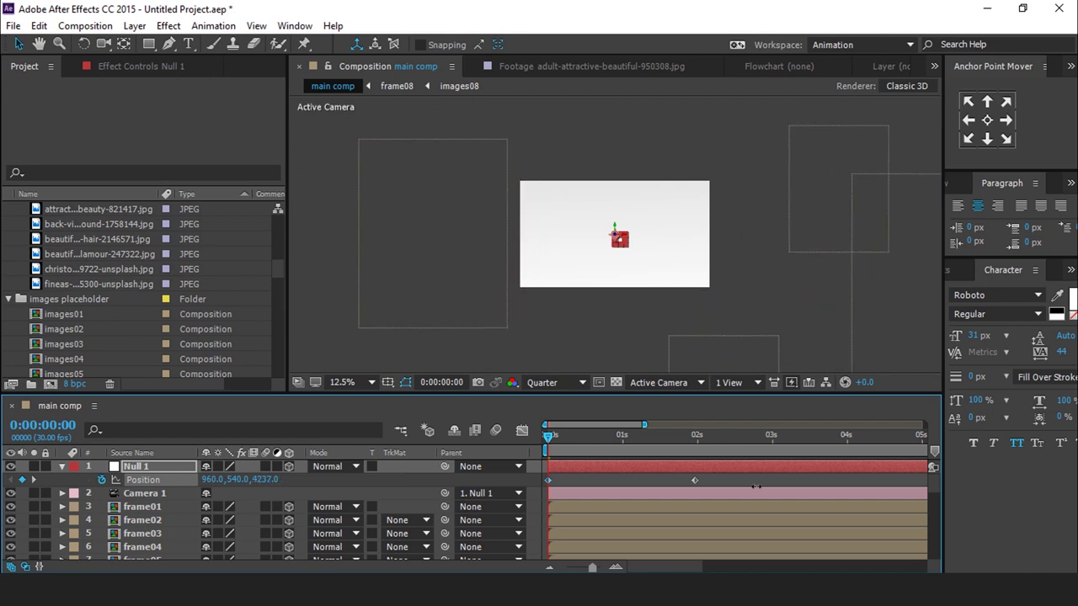
Add a Null 1 Position keyframe at 0:00:01:29 and step back one frame.
left_click(692, 437)
left_click_drag(693, 439, 752, 483)
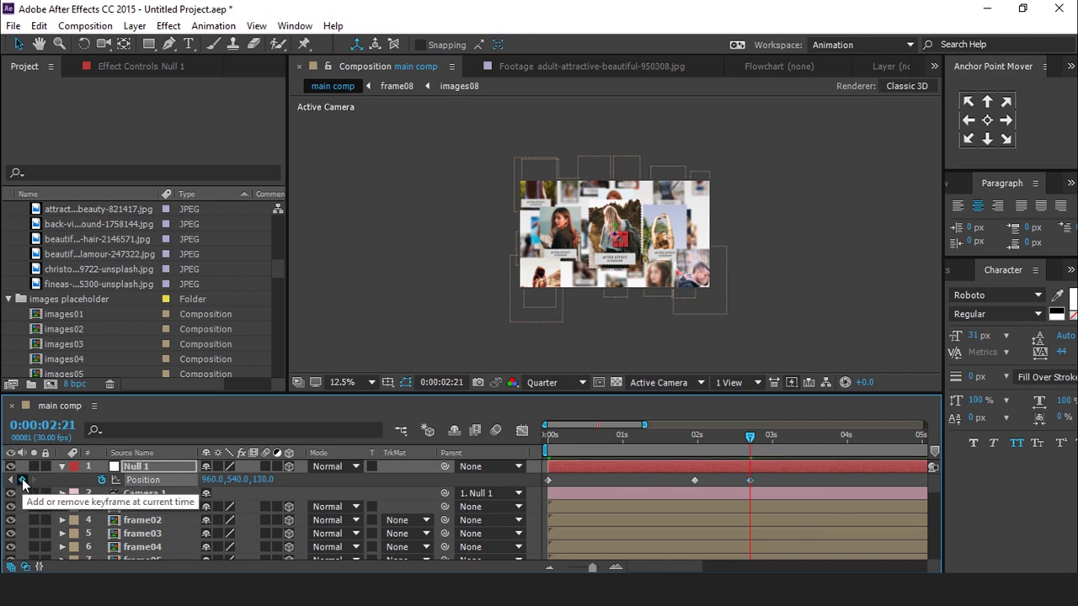
left_click(21, 479)
scroll(699, 471, "right", 3)
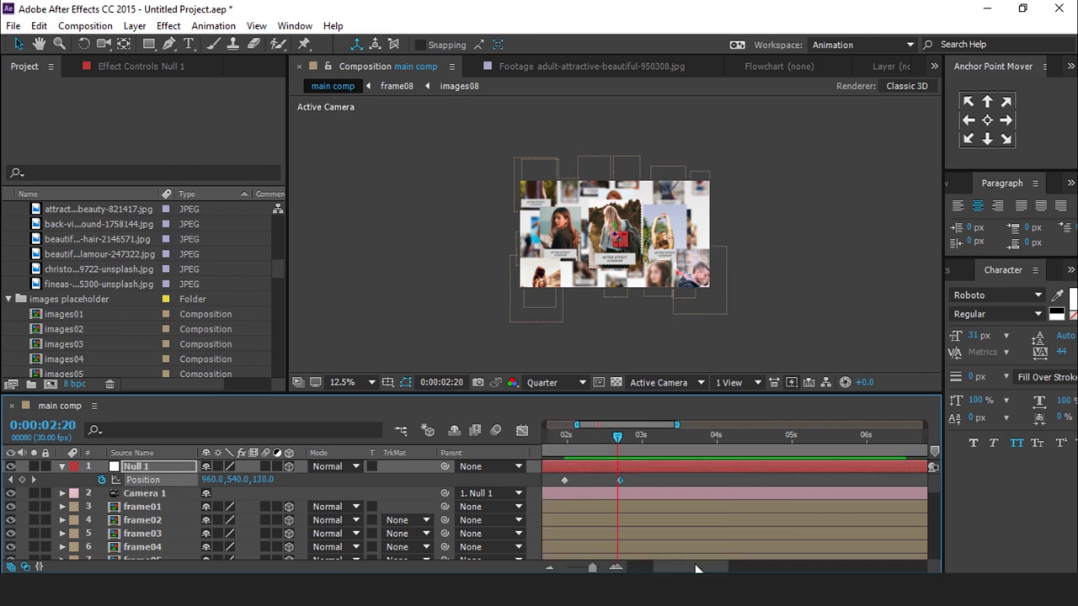
key("Page_Up")
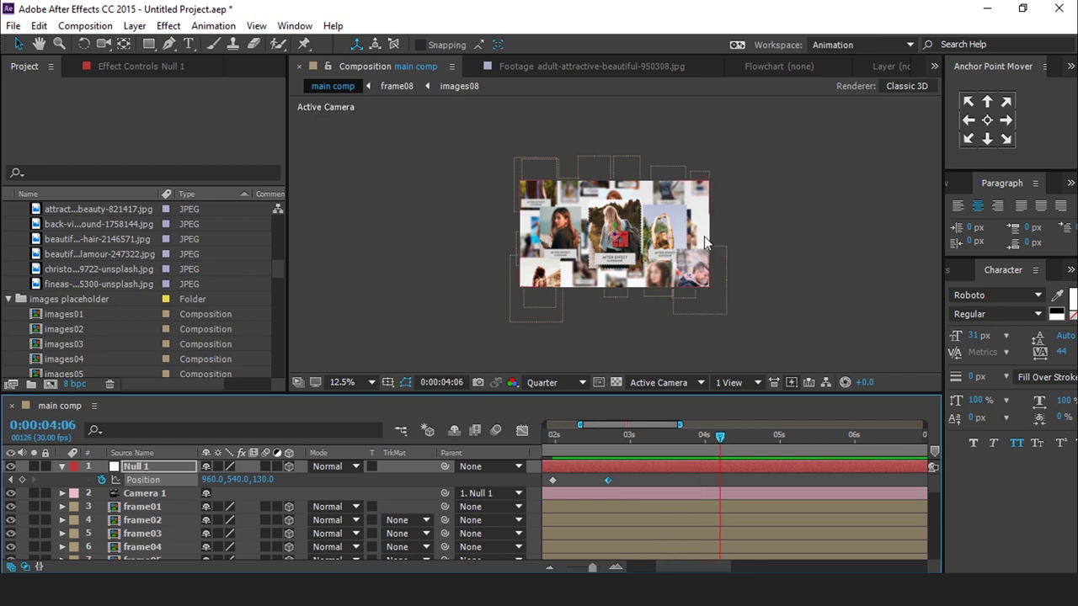
Scrub Null 1's Position Y up to about 855 to frame other photos.
key("period")
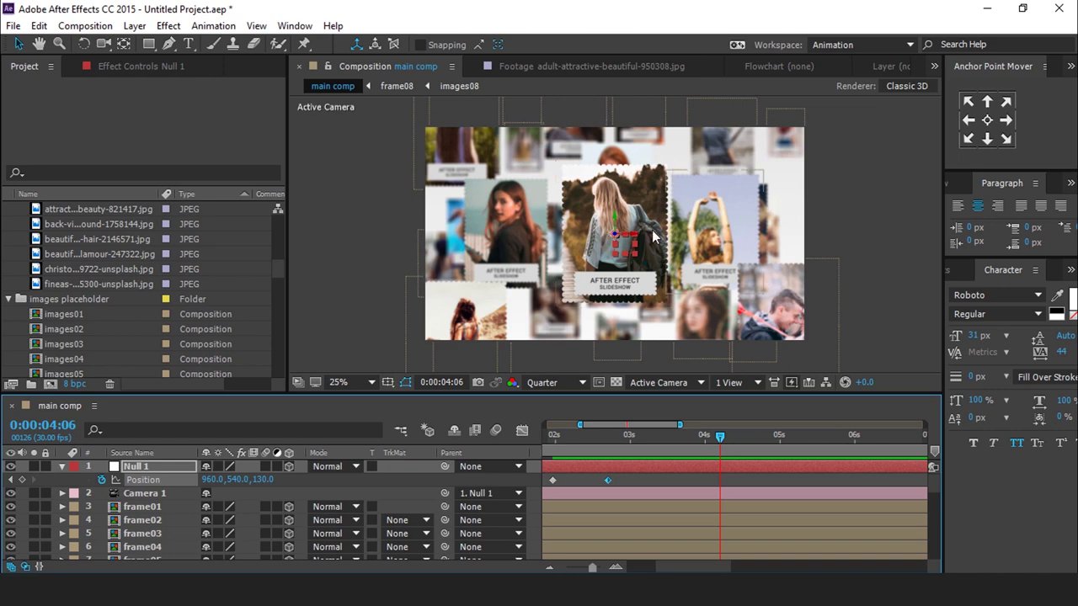
key("comma")
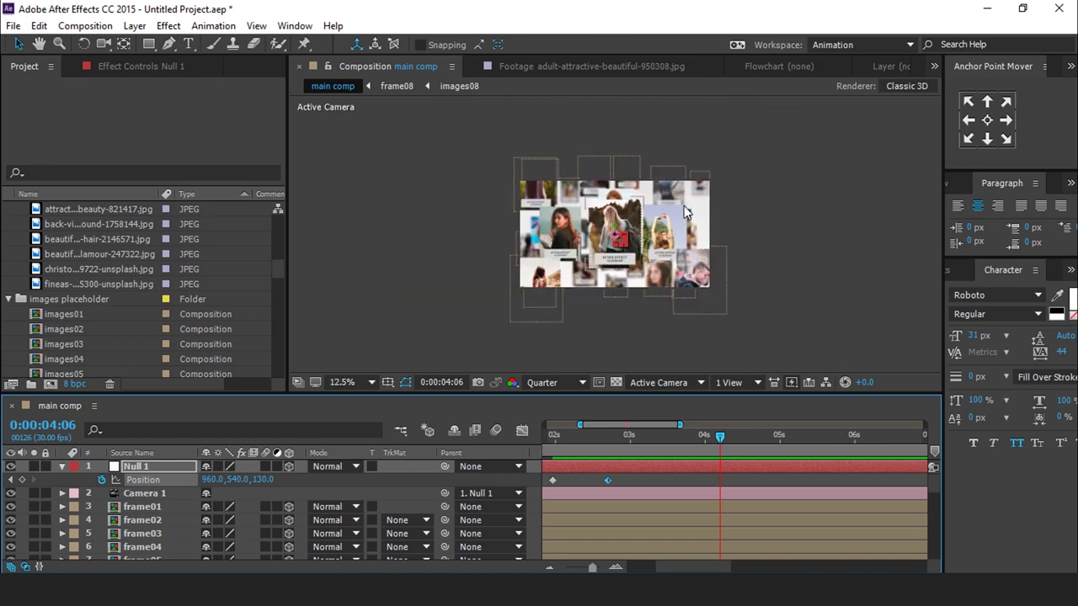
key("period")
left_click_drag(253, 479, 393, 482)
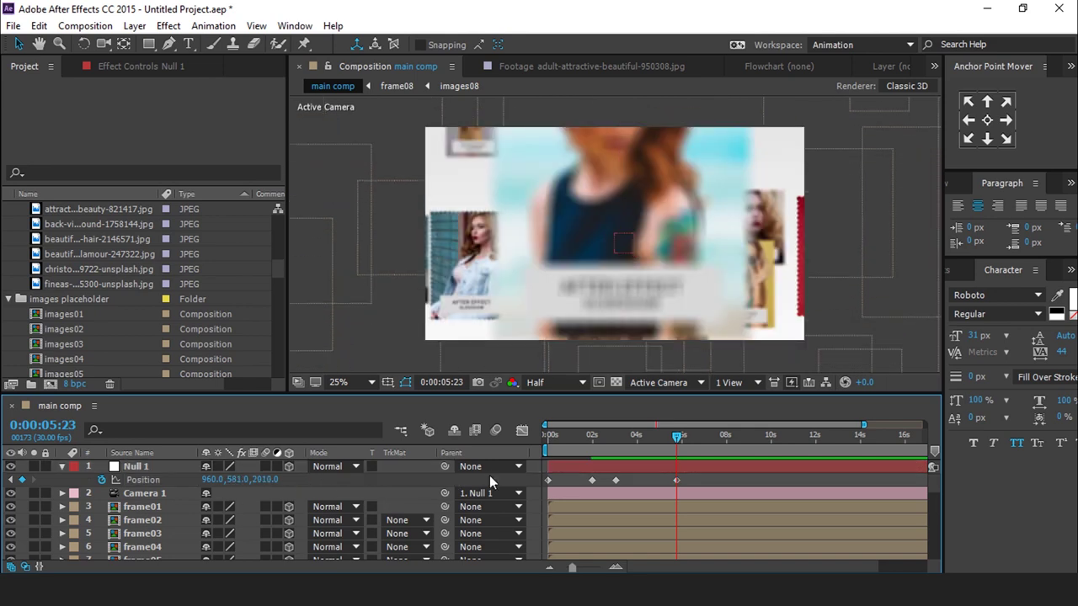
left_click_drag(229, 479, 370, 478)
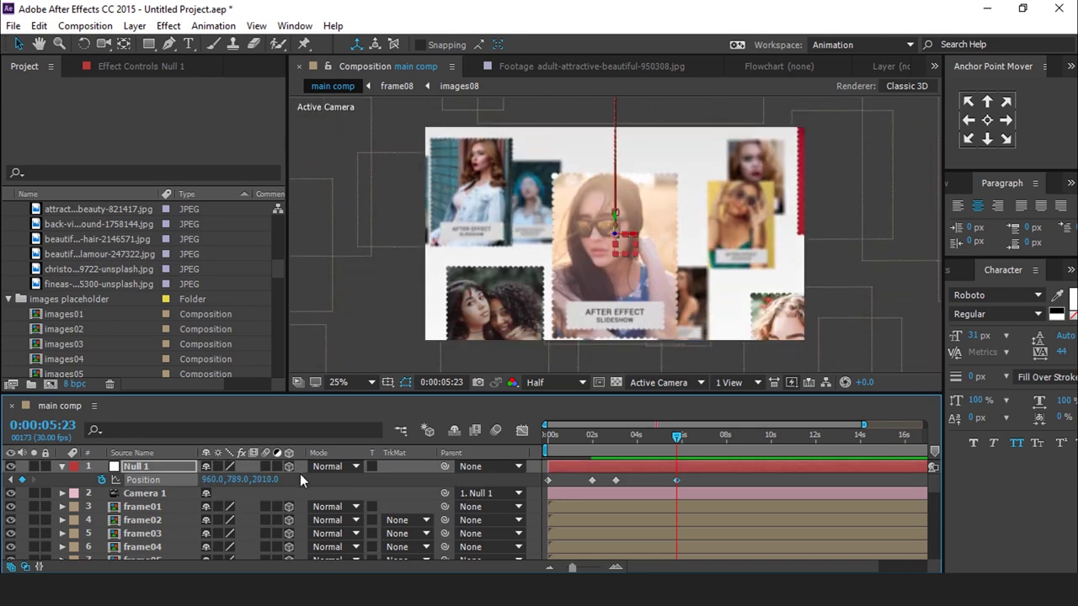
left_click_drag(231, 479, 354, 479)
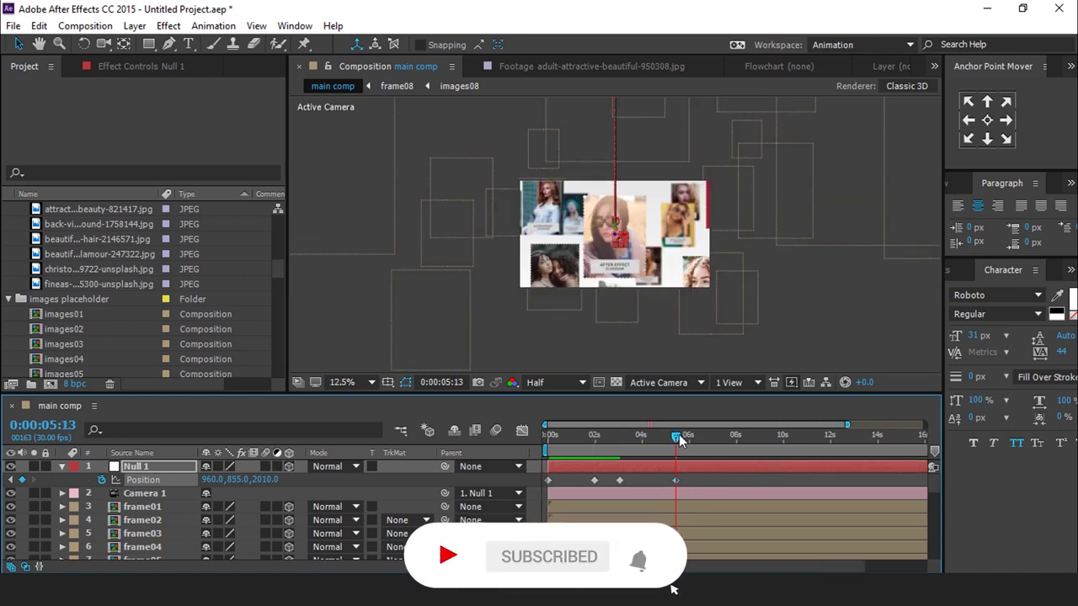
Add a Null 1 Position keyframe near 7 s, then push X right at a later time.
left_click_drag(730, 440, 721, 441)
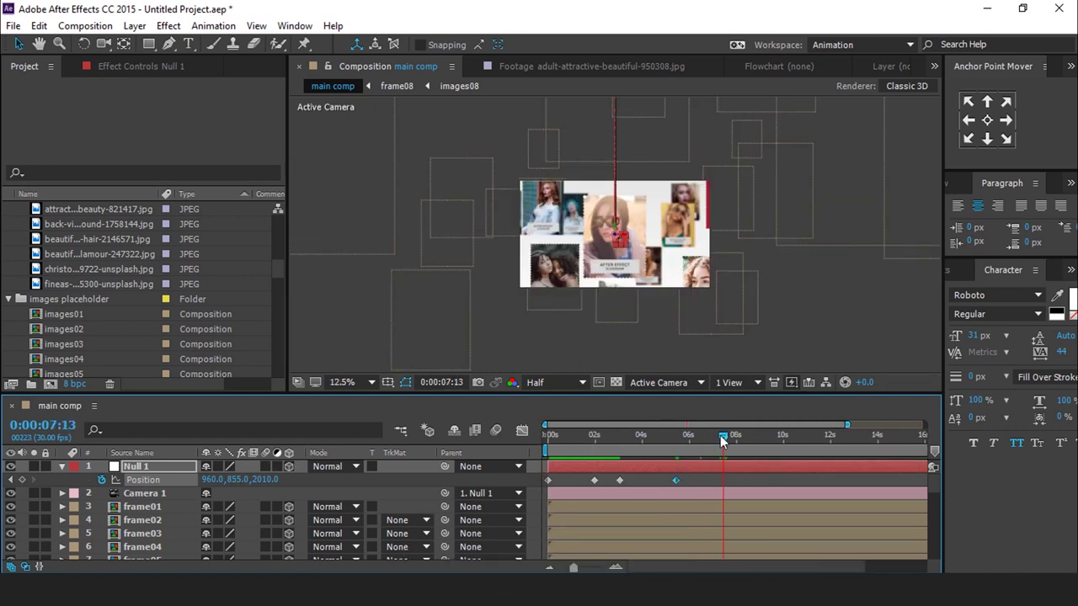
left_click(22, 479)
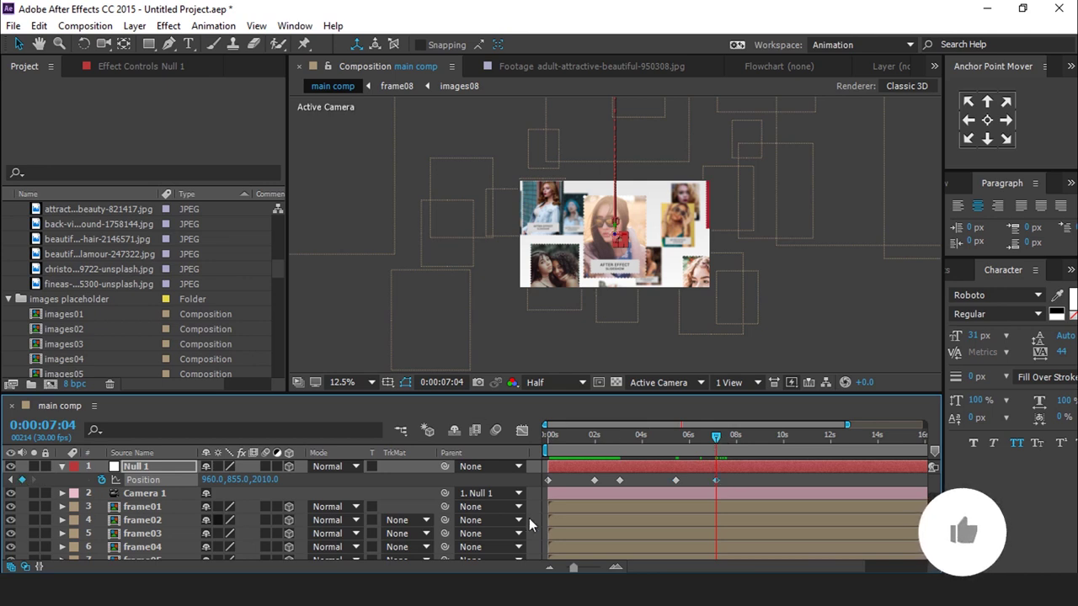
left_click_drag(715, 437, 747, 438)
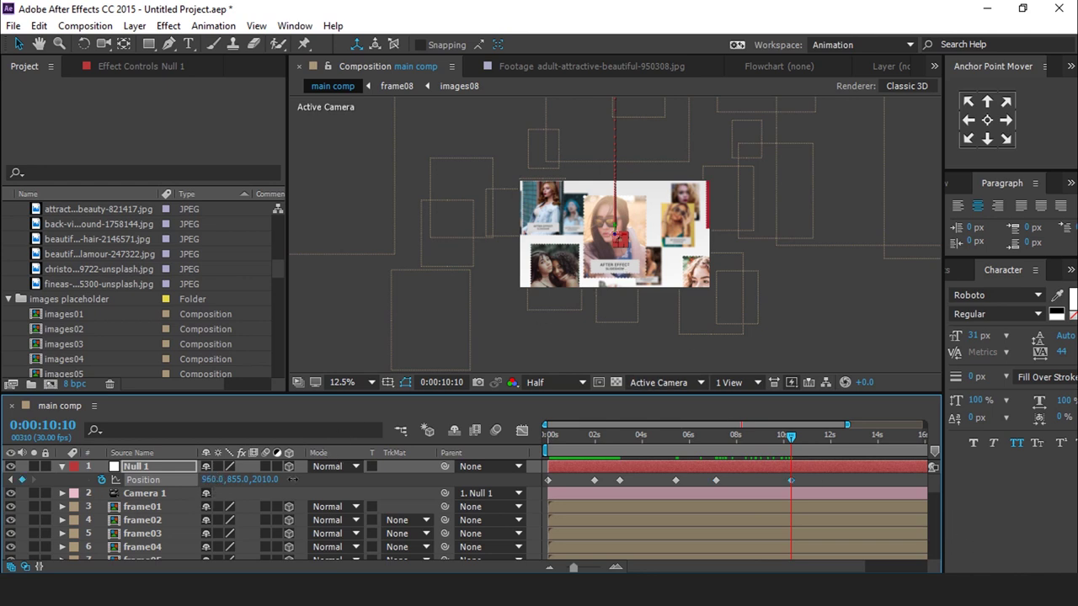
left_click_drag(292, 479, 736, 477)
left_click_drag(210, 480, 181, 485)
Refine Null 1's Position toward 1547, 548, 632 at 0:00:10:10.
left_click_drag(615, 236, 605, 196)
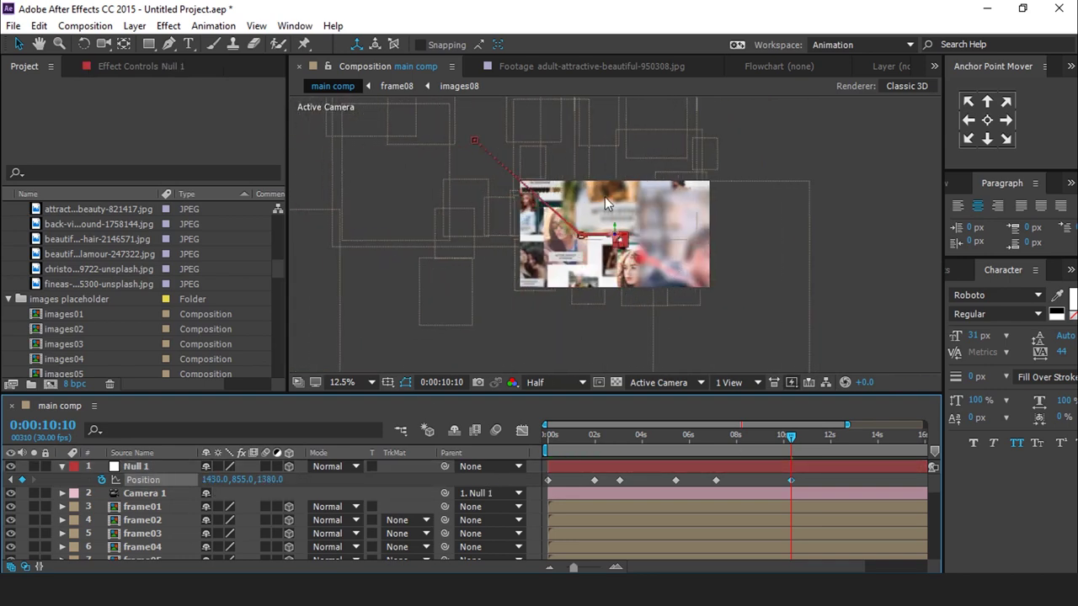
key("period")
left_click_drag(615, 235, 653, 261)
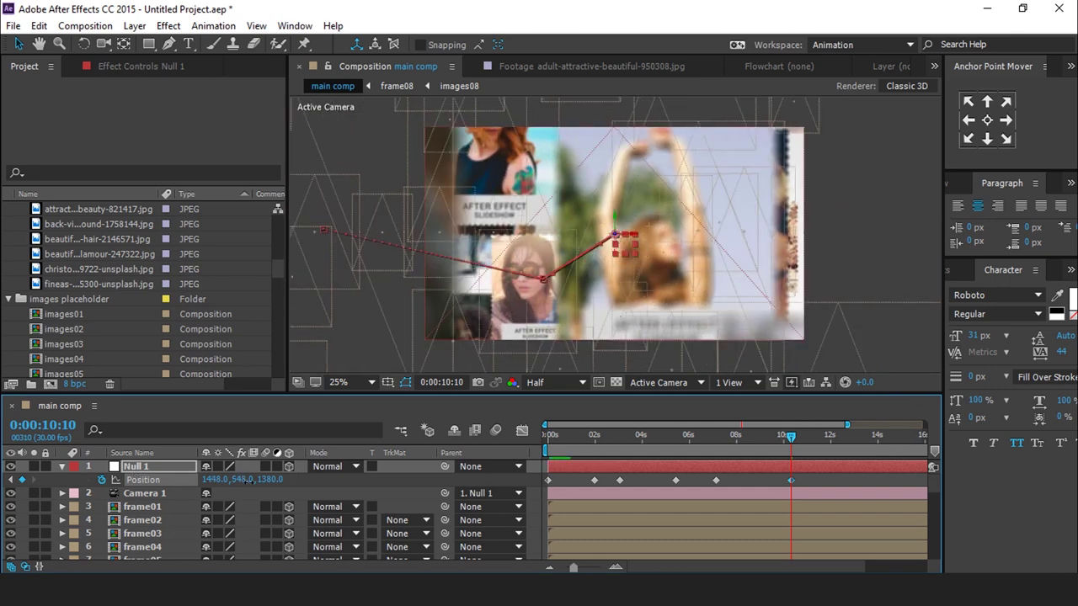
left_click_drag(284, 476, 209, 474)
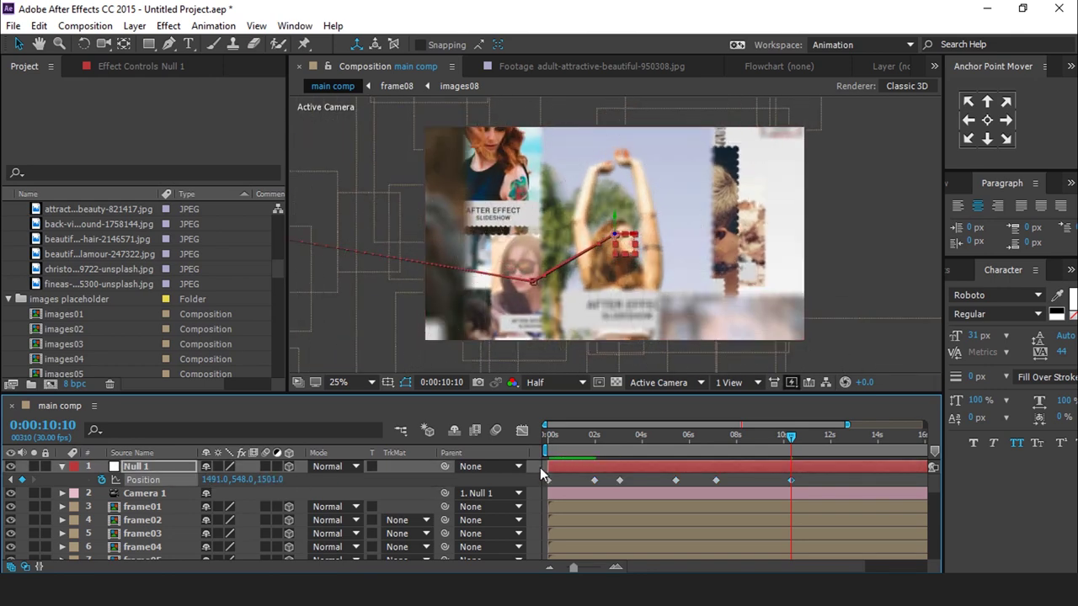
left_click(143, 479)
left_click_drag(207, 480, 239, 479)
key("period")
left_click_drag(657, 233, 819, 217)
Move the frame06 couple photo further right along its X axis.
key("comma")
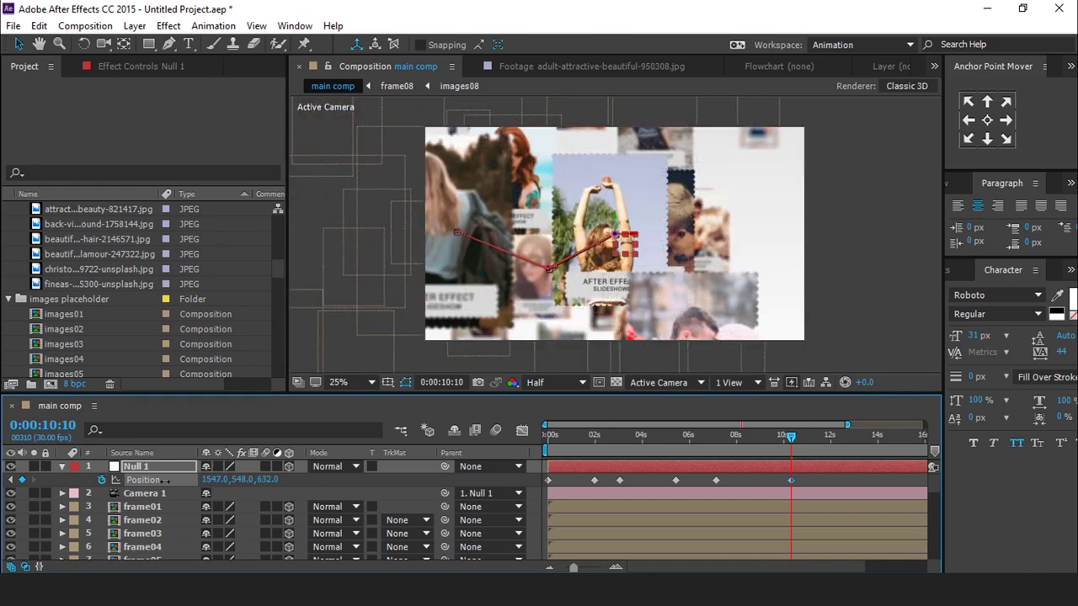
left_click(682, 219)
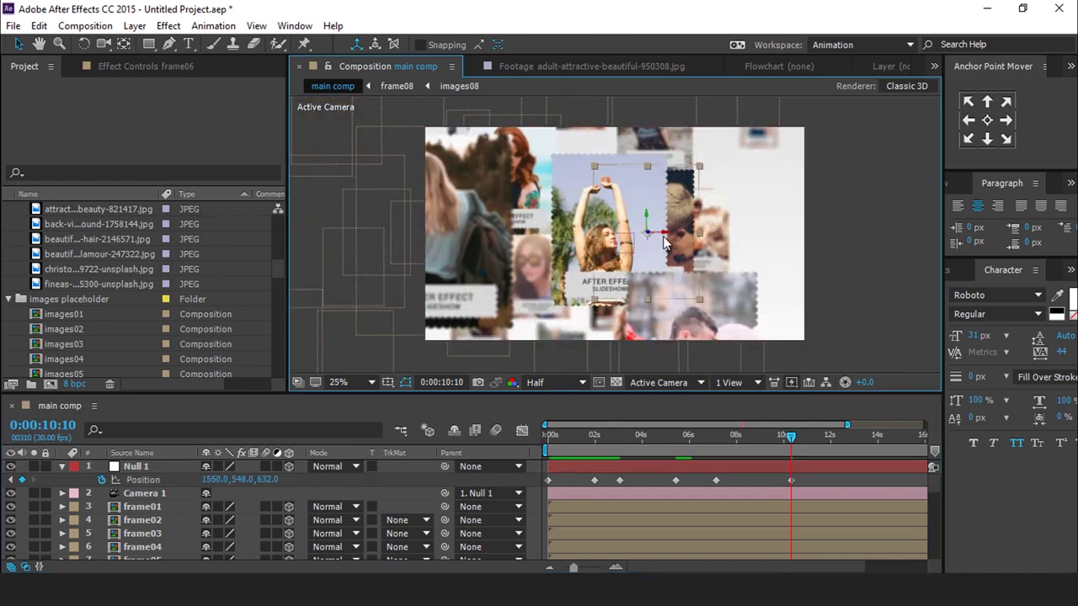
left_click_drag(665, 239, 741, 236)
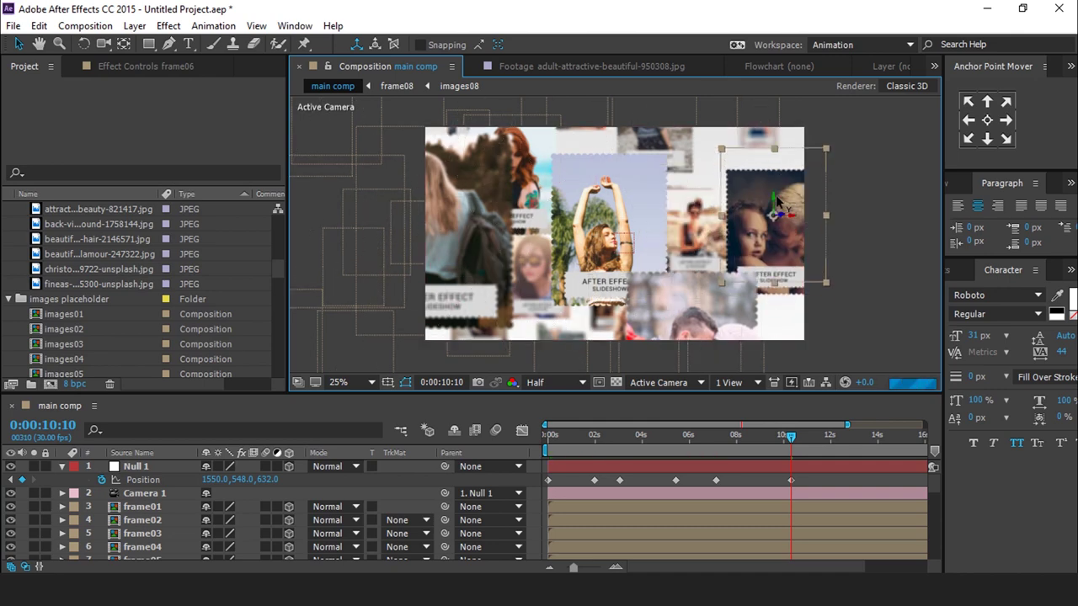
left_click(703, 363)
left_click(702, 330)
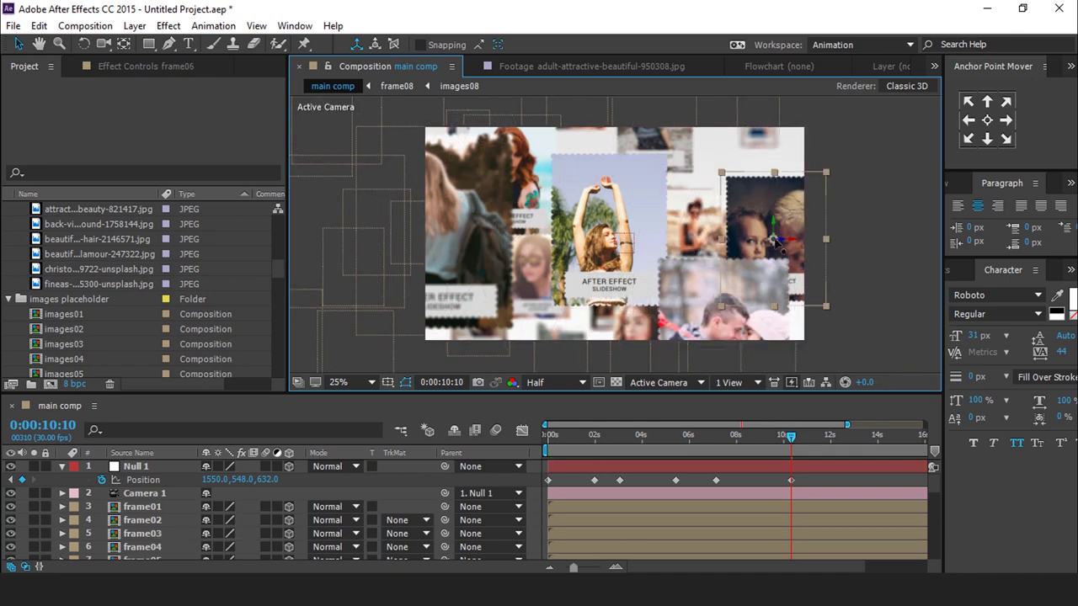
double_click(701, 302)
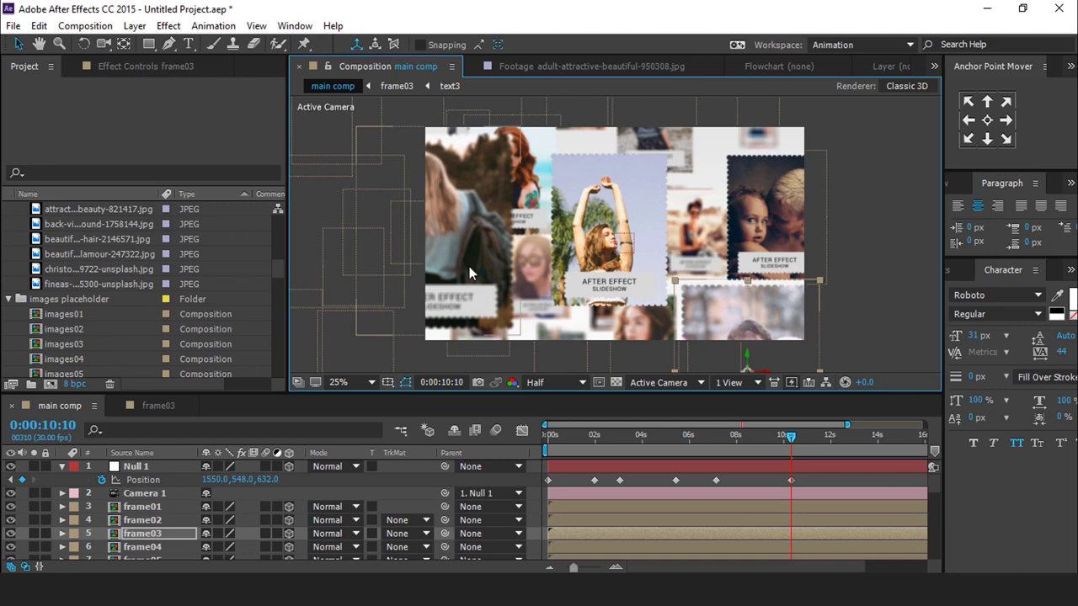
left_click(443, 248)
left_click(884, 228)
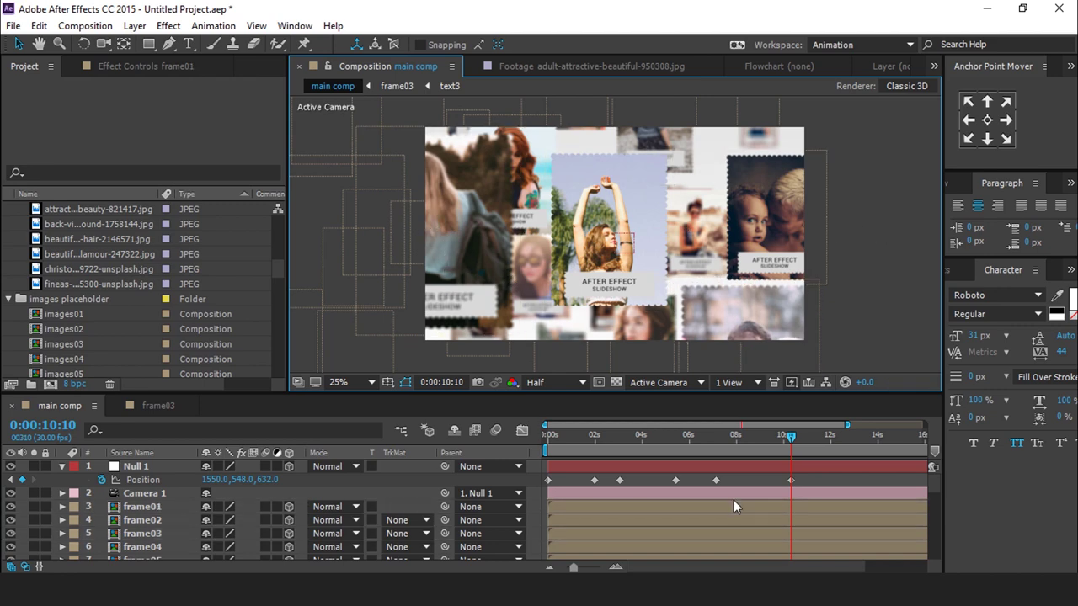
Zoom the timeline out to 0–20 s, set time to 10:11, and collapse Null 1.
key("minus")
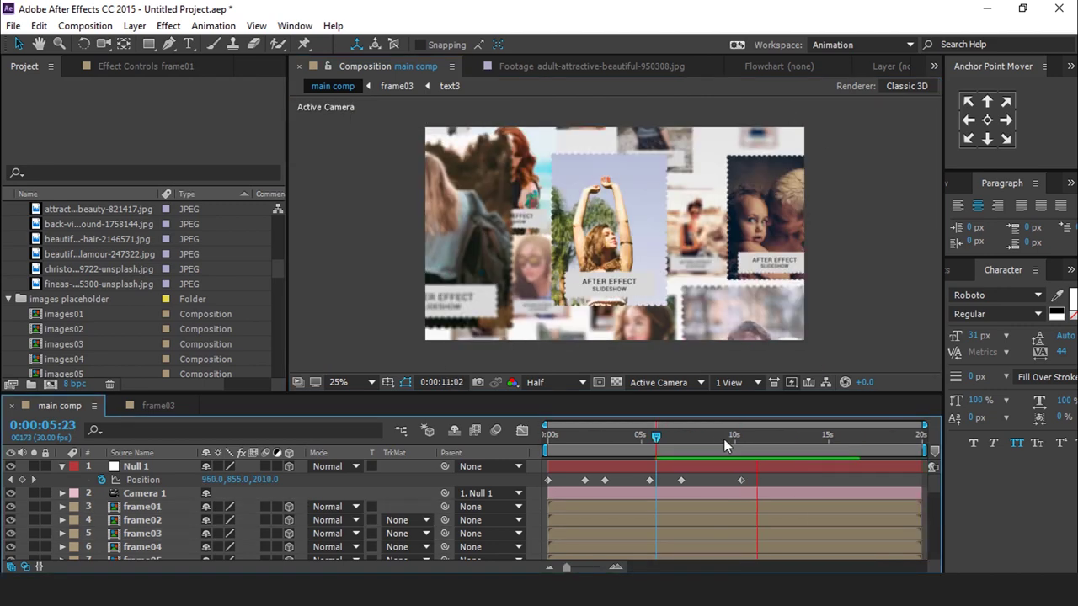
left_click(729, 436)
left_click_drag(733, 444, 742, 437)
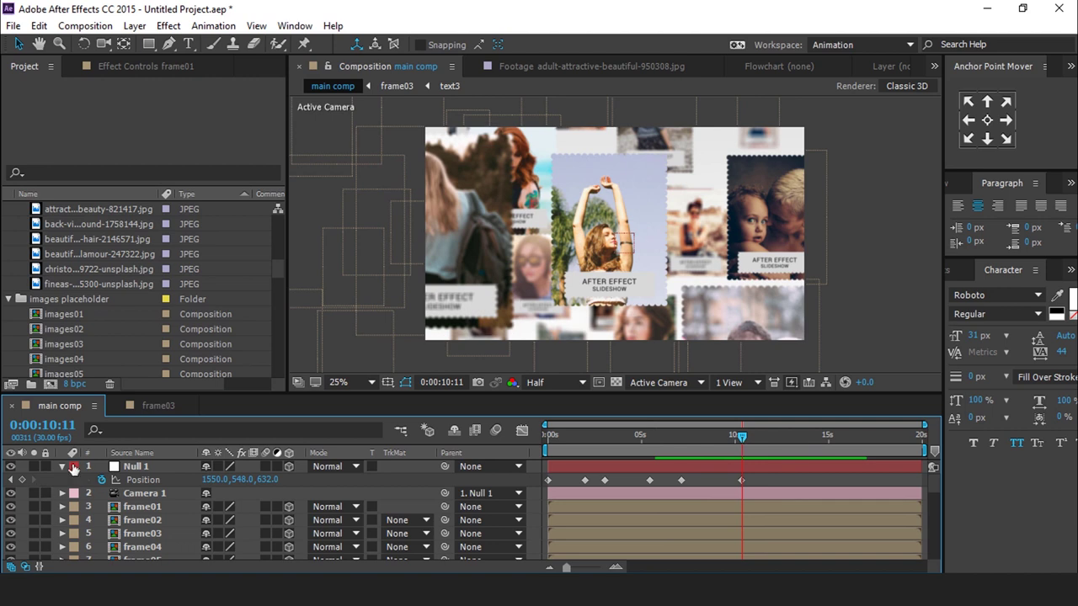
left_click(64, 466)
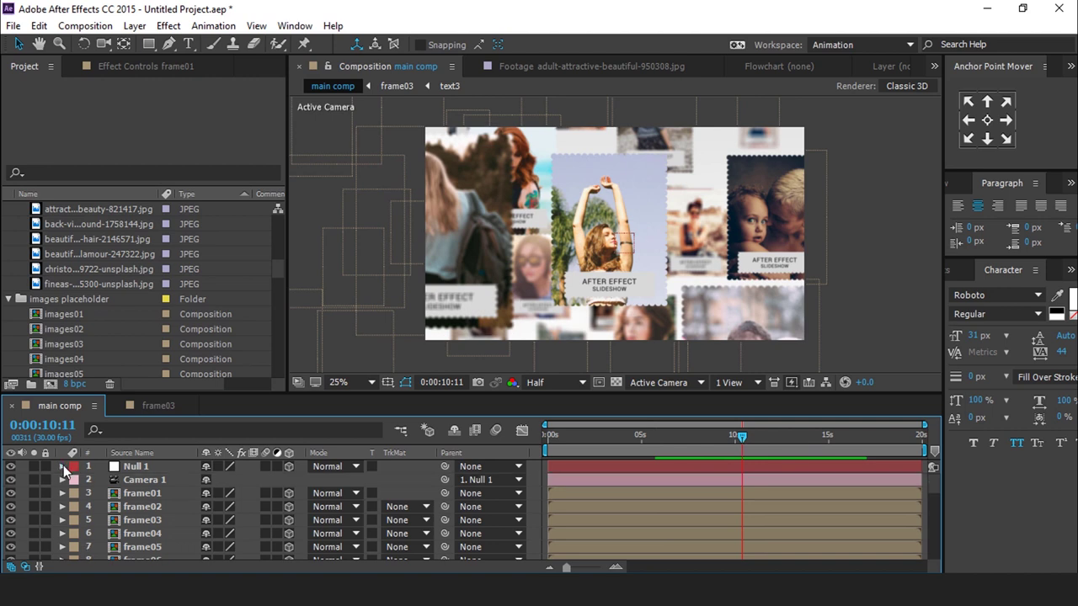
Duplicate Null 1 and delete all Position keyframes from the top copy.
left_click(152, 468)
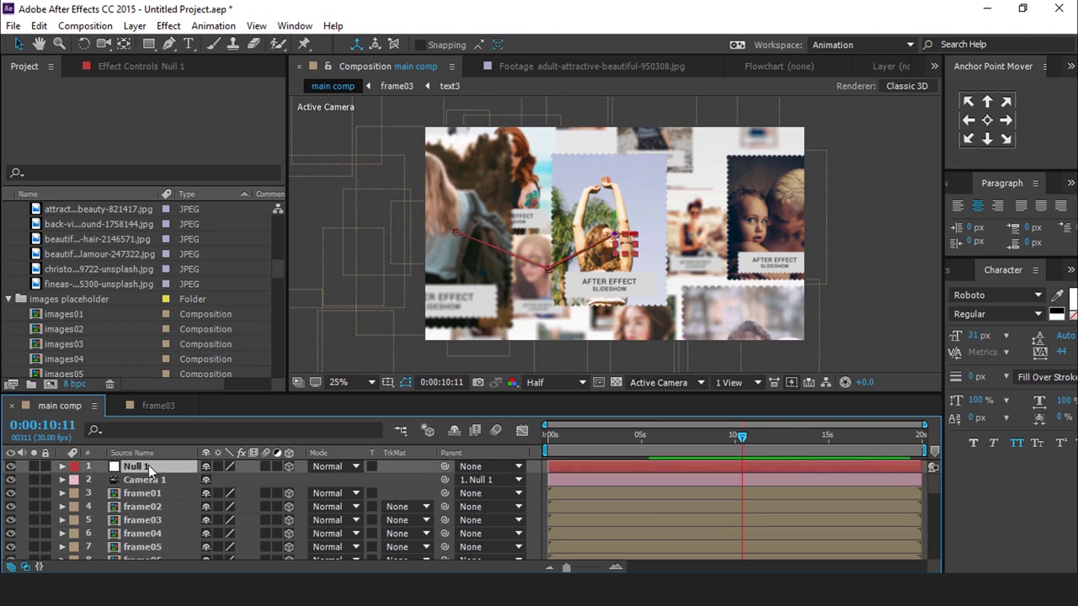
key("ctrl+d")
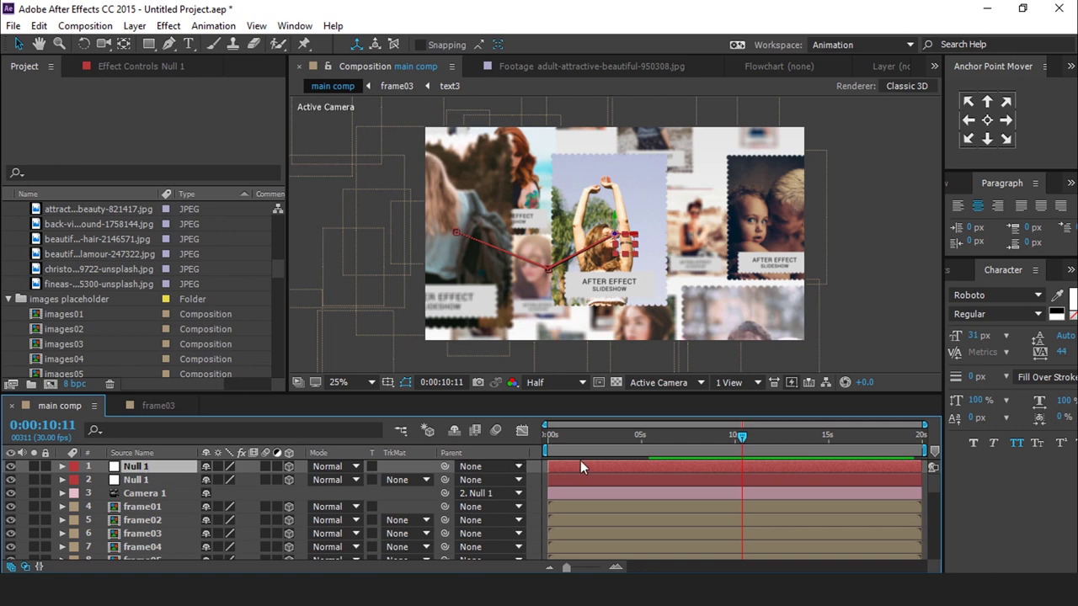
key("p")
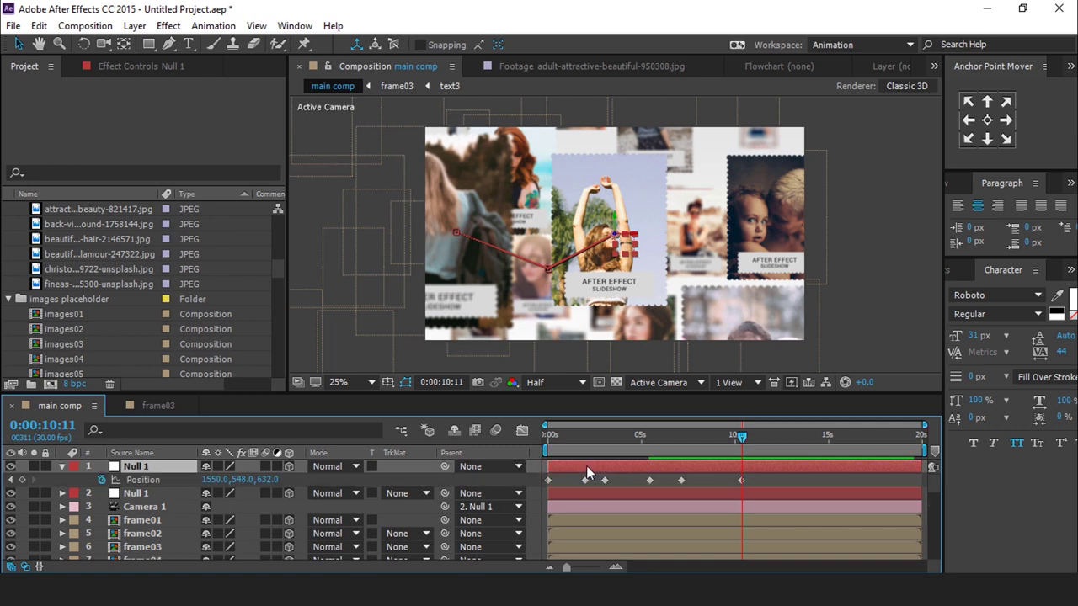
left_click_drag(771, 478, 522, 483)
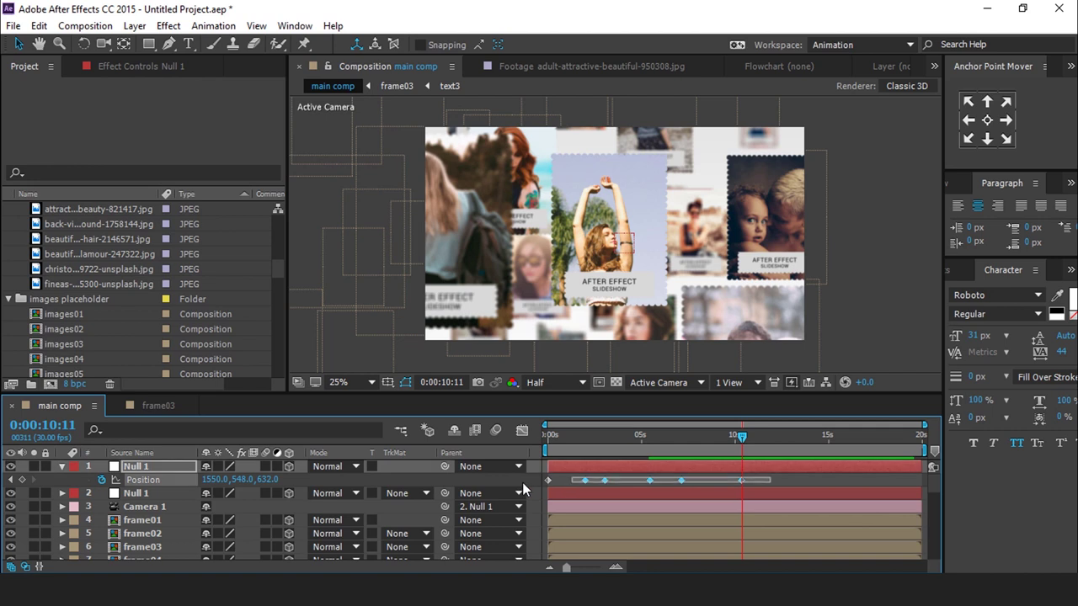
key("Delete")
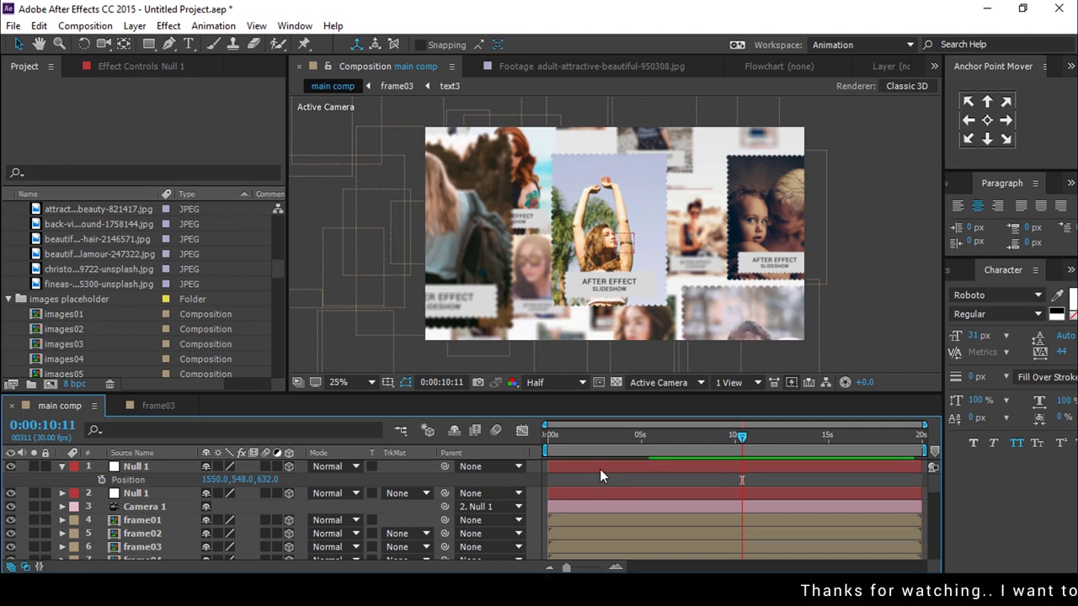
Parent the second Null 1 to the top null, add a wiggle(2,5) Position expression, and preview.
left_click(156, 491)
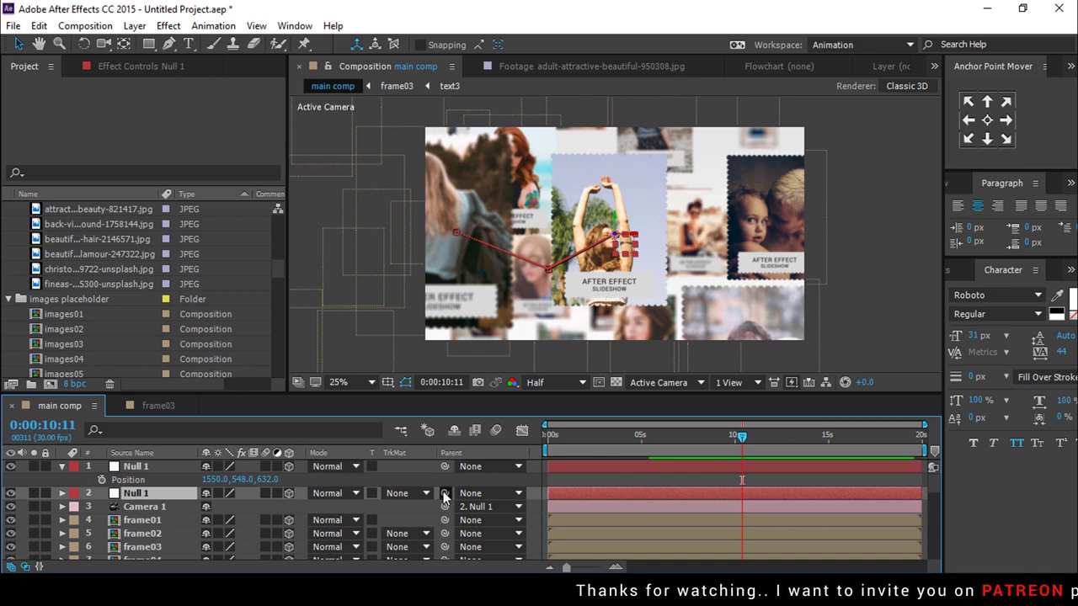
left_click_drag(445, 493, 150, 468)
left_click(100, 478, "alt")
type("wigg")
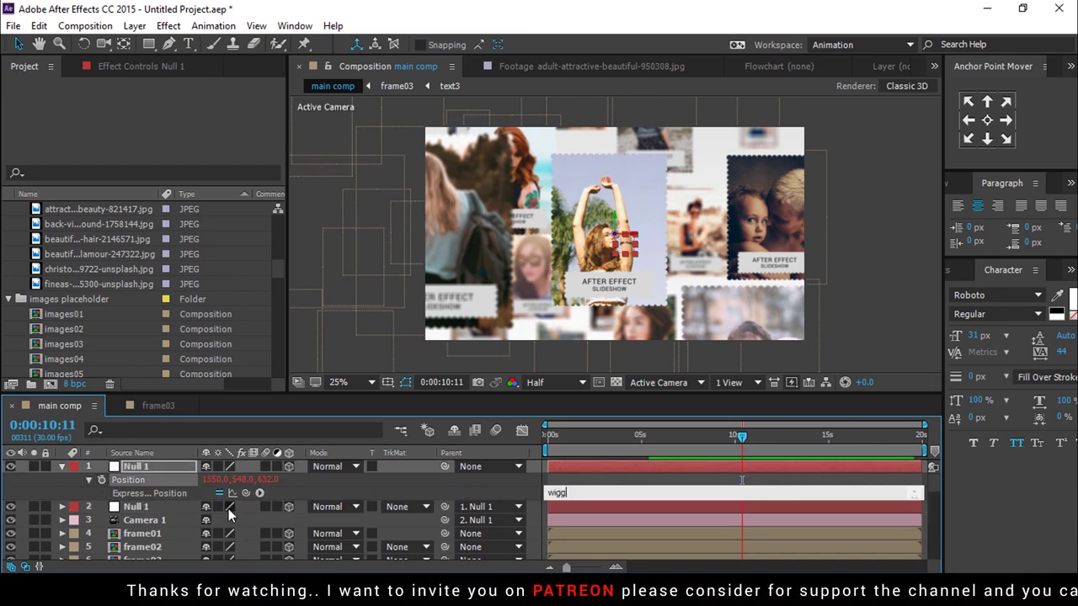
type("le(2,5)")
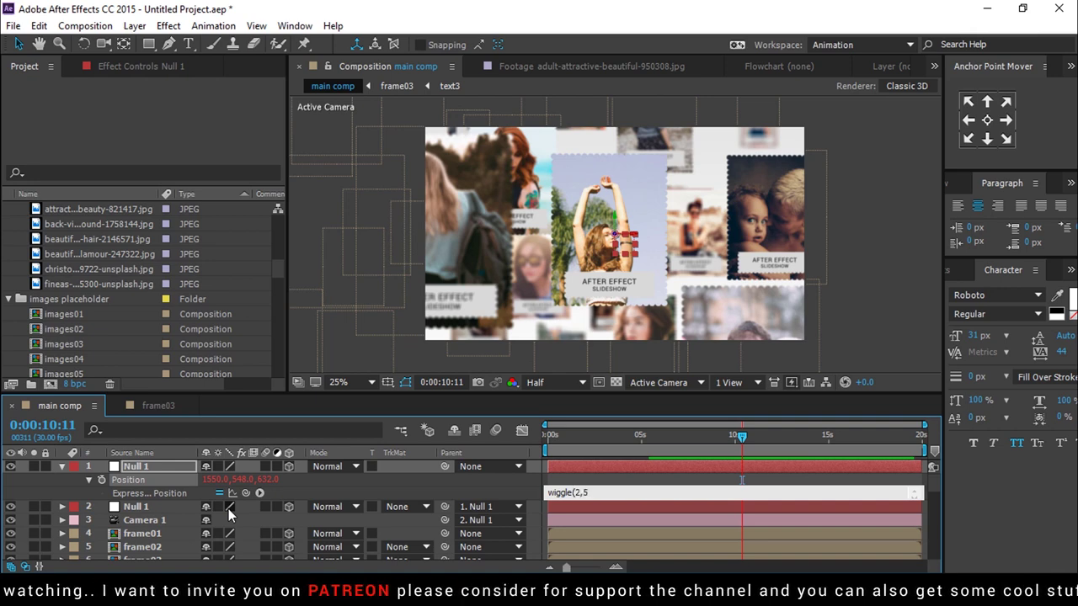
left_click(58, 481)
left_click(61, 466)
left_click(549, 434)
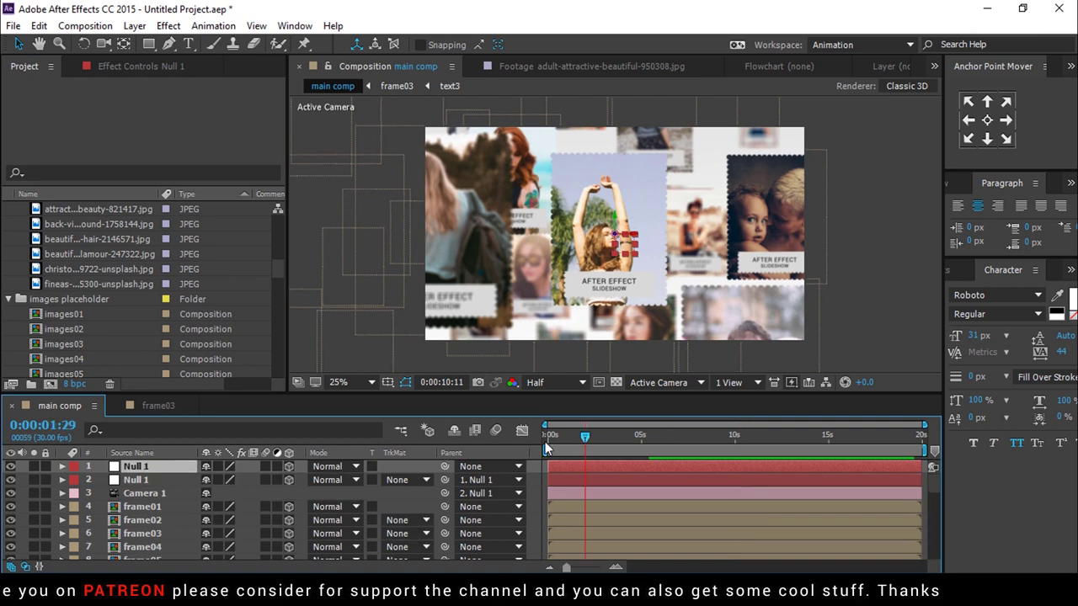
key("space")
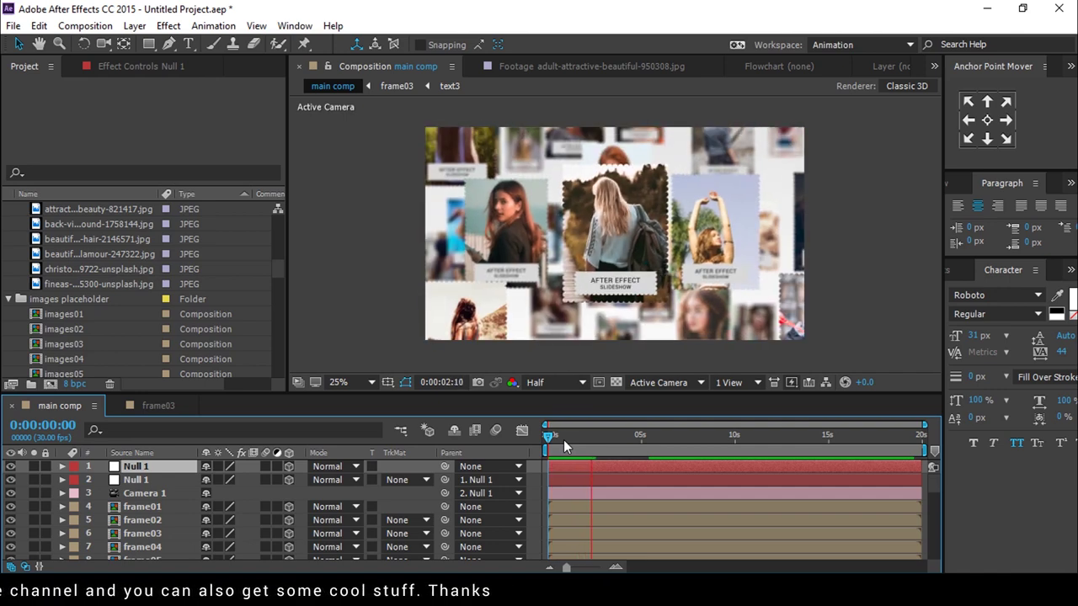
key("space")
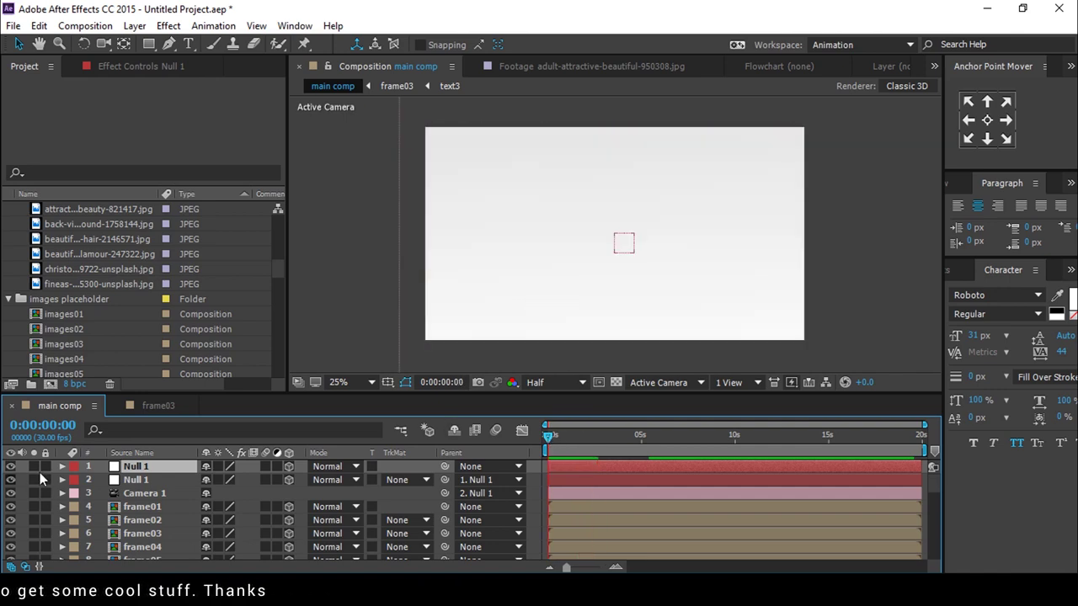
Apply Easy Ease to four Position keyframes of the second Null 1 layer.
left_click(602, 480)
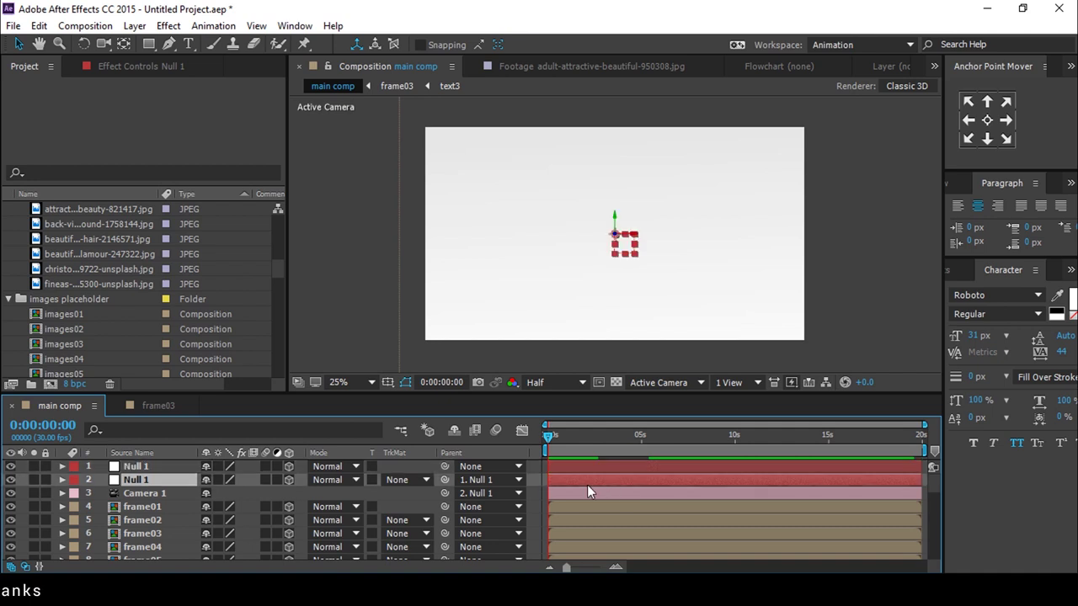
key("u")
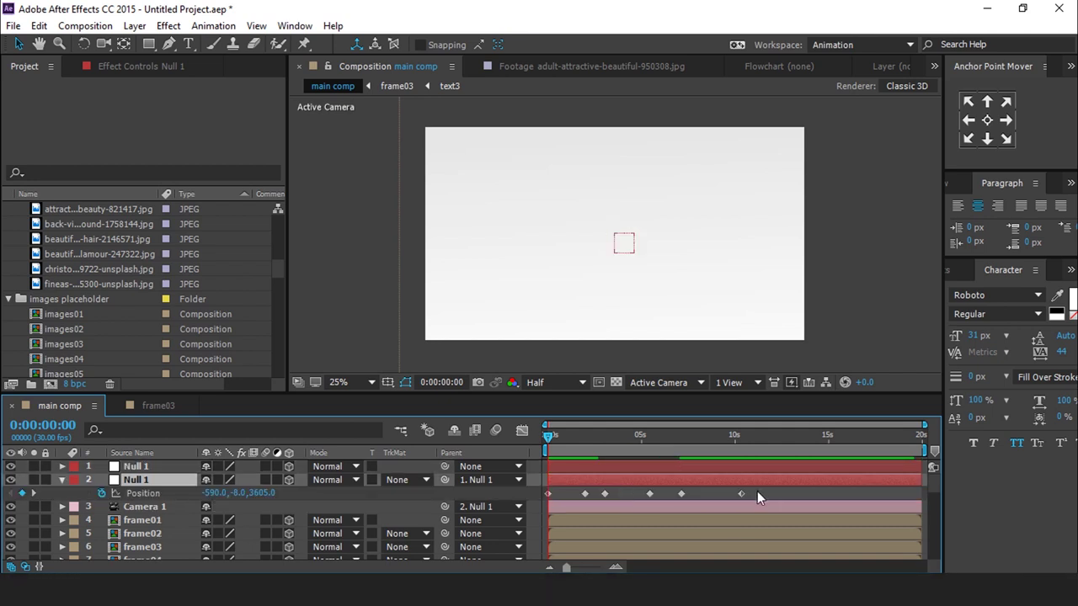
left_click_drag(757, 491, 585, 497)
right_click(585, 497)
mouse_move(657, 481)
left_click(808, 375)
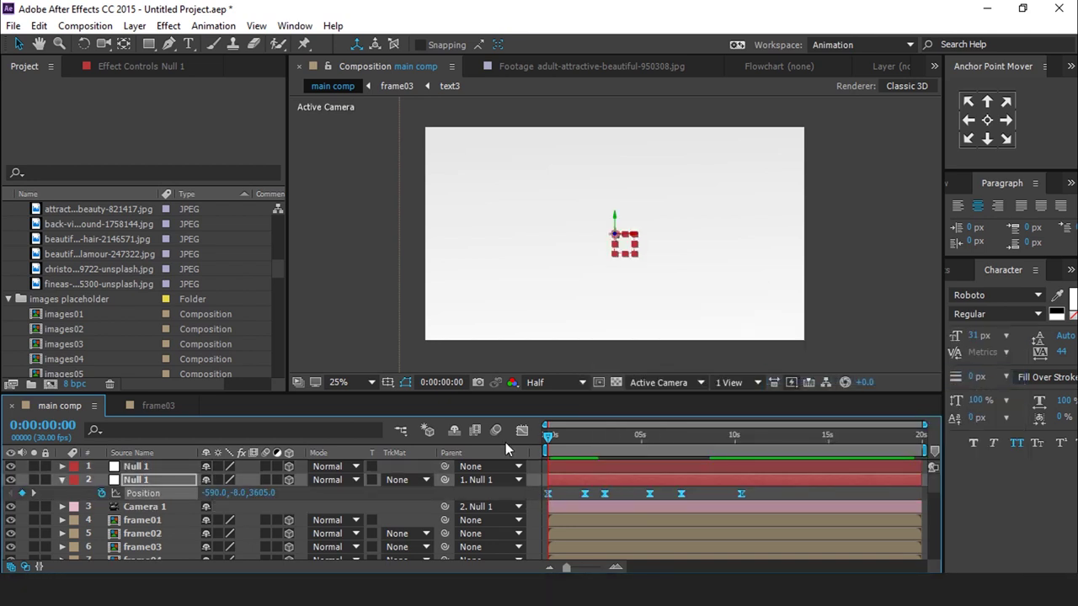
Sharpen the eased keyframes' speed curve in the Graph Editor, then return to the layer bars.
key("shift+F3")
left_click(616, 568)
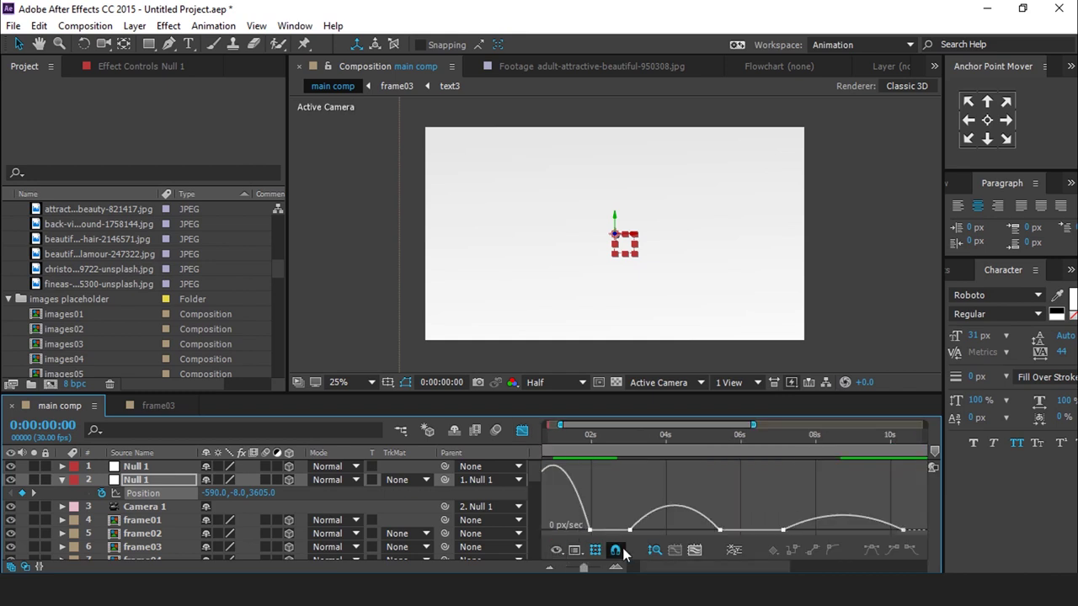
left_click_drag(660, 569, 715, 538)
key("ctrl+a")
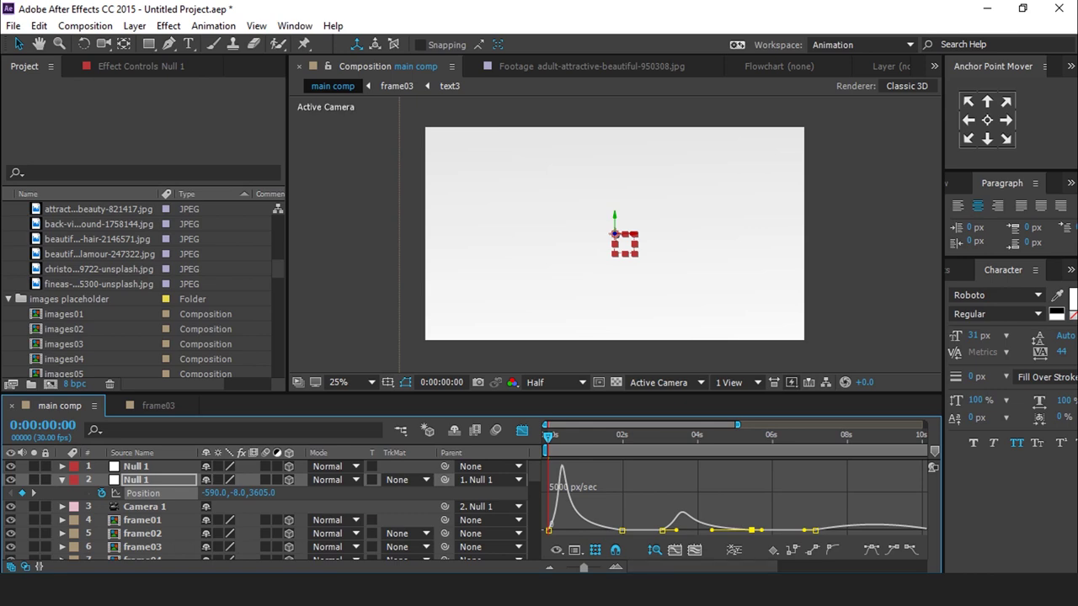
scroll(758, 538, "right", 3)
scroll(804, 537, "down", 5)
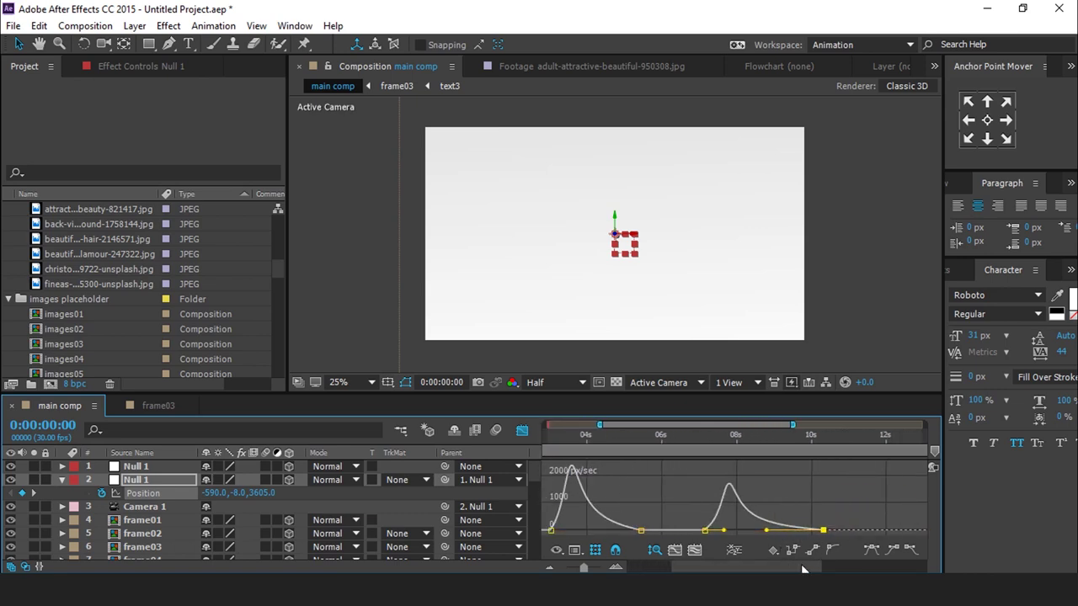
left_click(522, 431)
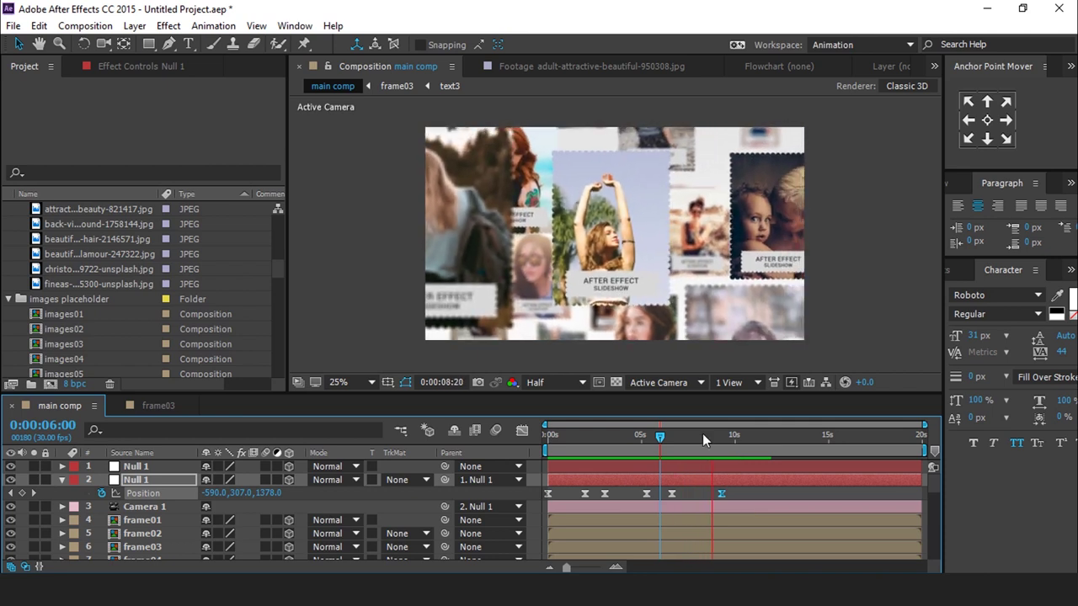
Tidy the project folders and add light leak.mp4 to main comp above the frames.
left_click_drag(660, 438, 533, 452)
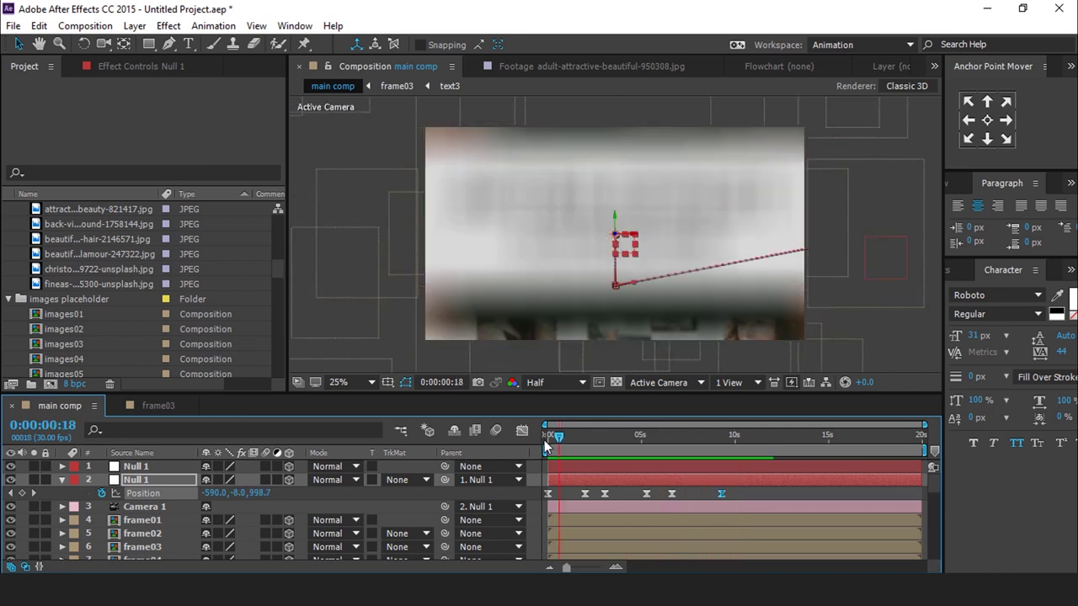
left_click(61, 479)
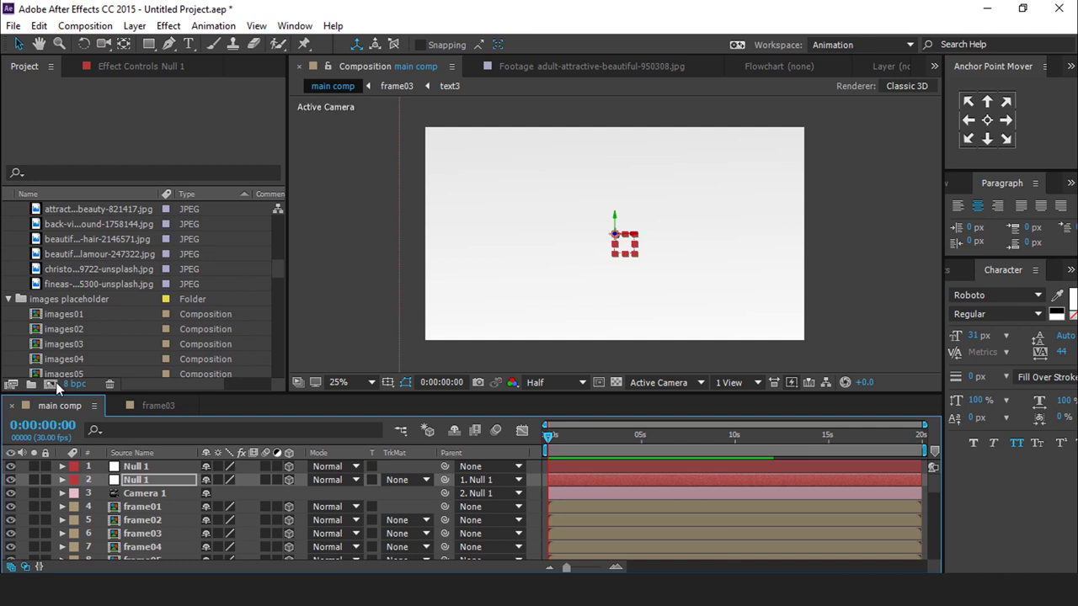
left_click(7, 300)
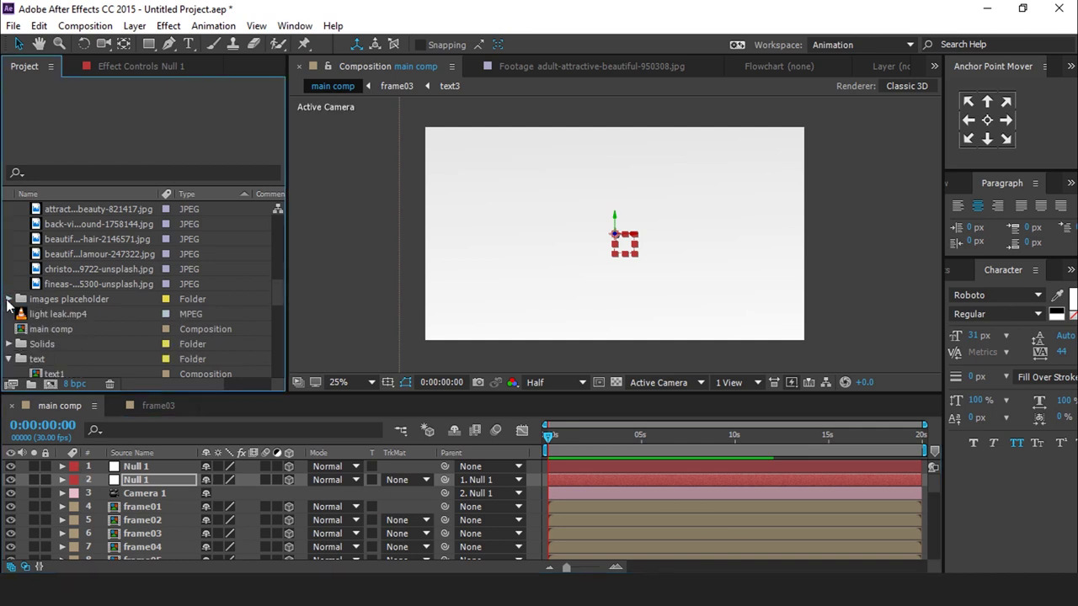
scroll(8, 306, "up", 10)
left_click(10, 240)
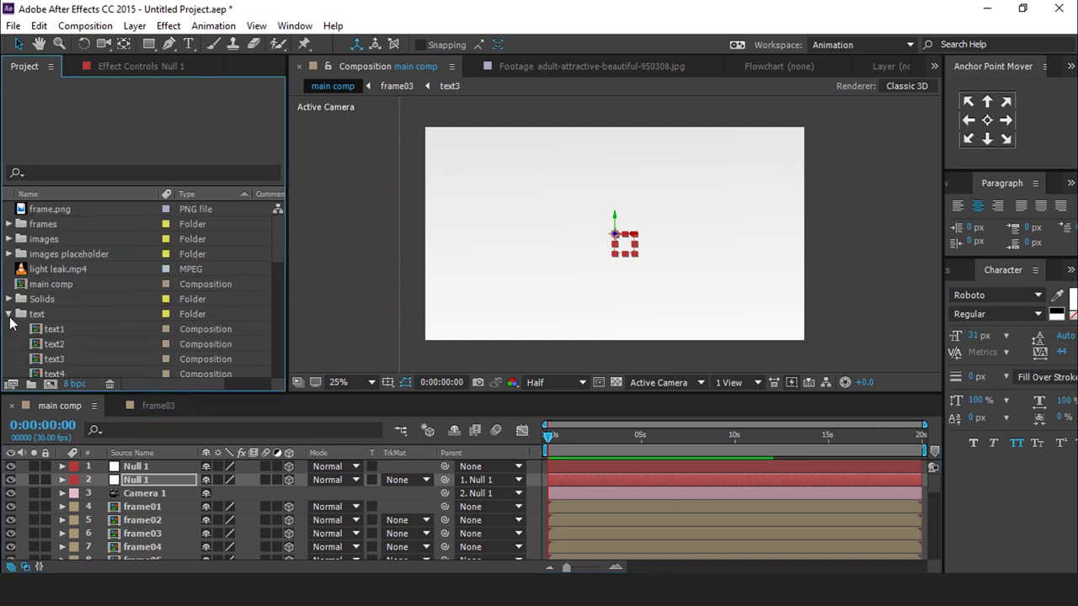
left_click(10, 314)
left_click(69, 269)
left_click_drag(69, 268, 160, 507)
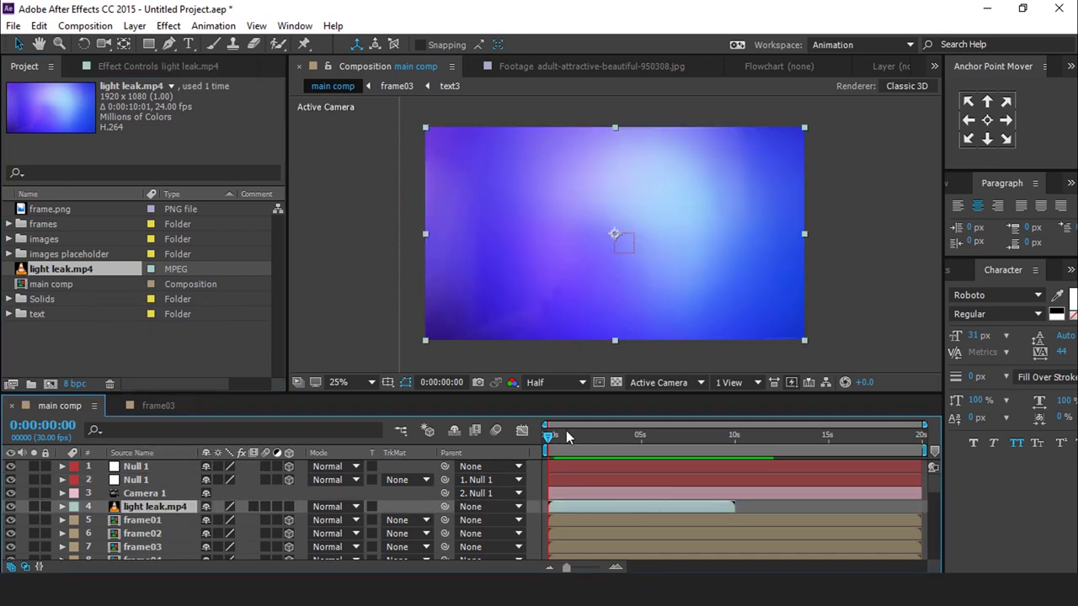
Blend the light leak layer with Screen mode and show its Opacity property.
left_click(342, 506)
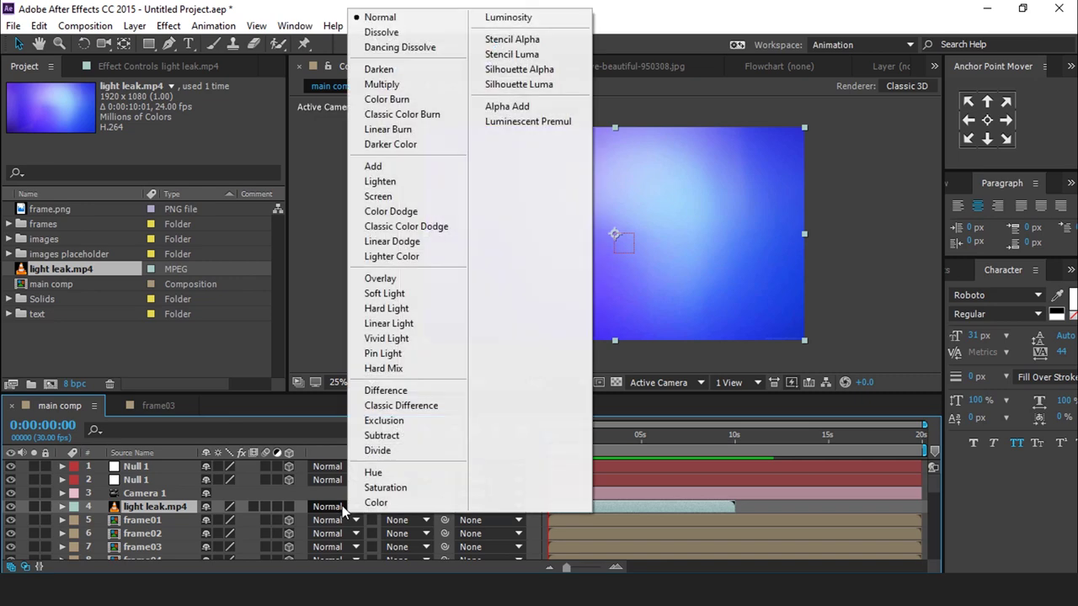
left_click(396, 197)
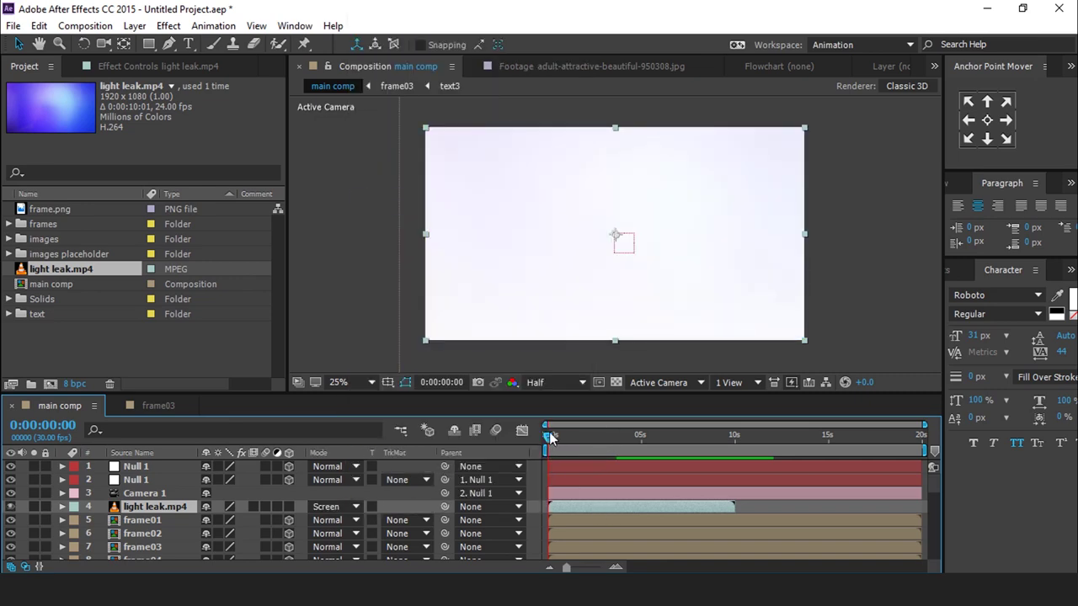
left_click_drag(552, 437, 579, 435)
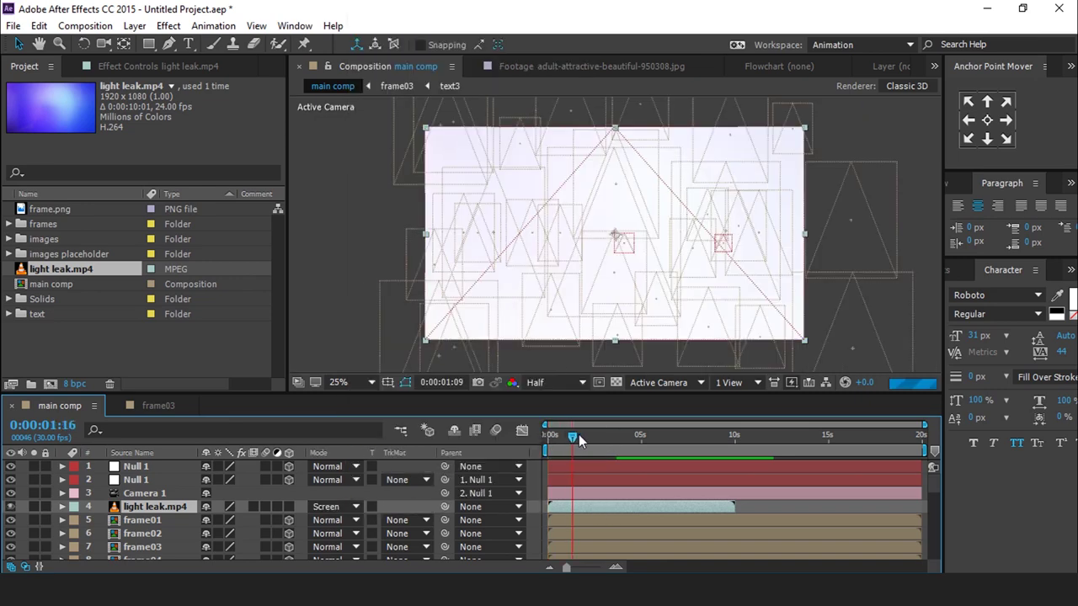
left_click(597, 509)
key("t")
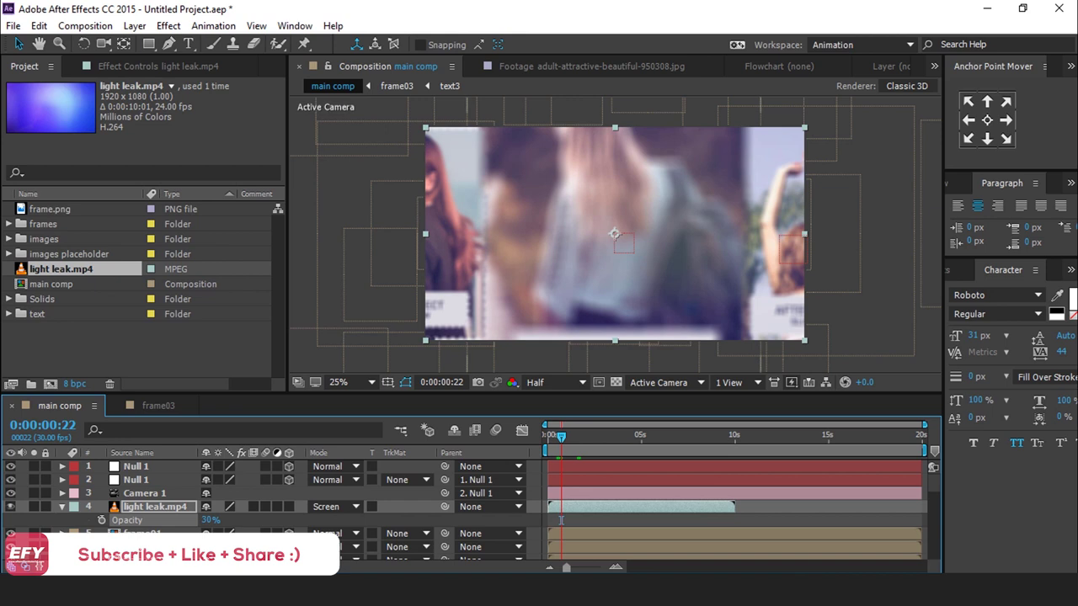
Add Particles_11.mp4 above the light leak, scale it to fill the frame, set Screen mode, and preview.
left_click(62, 507)
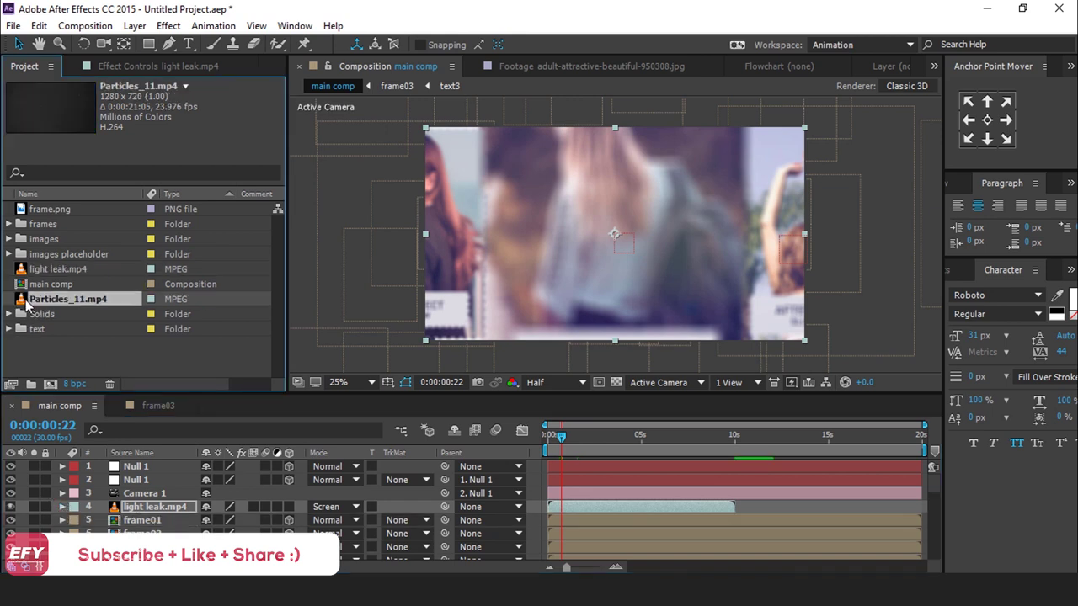
left_click_drag(22, 306, 162, 507)
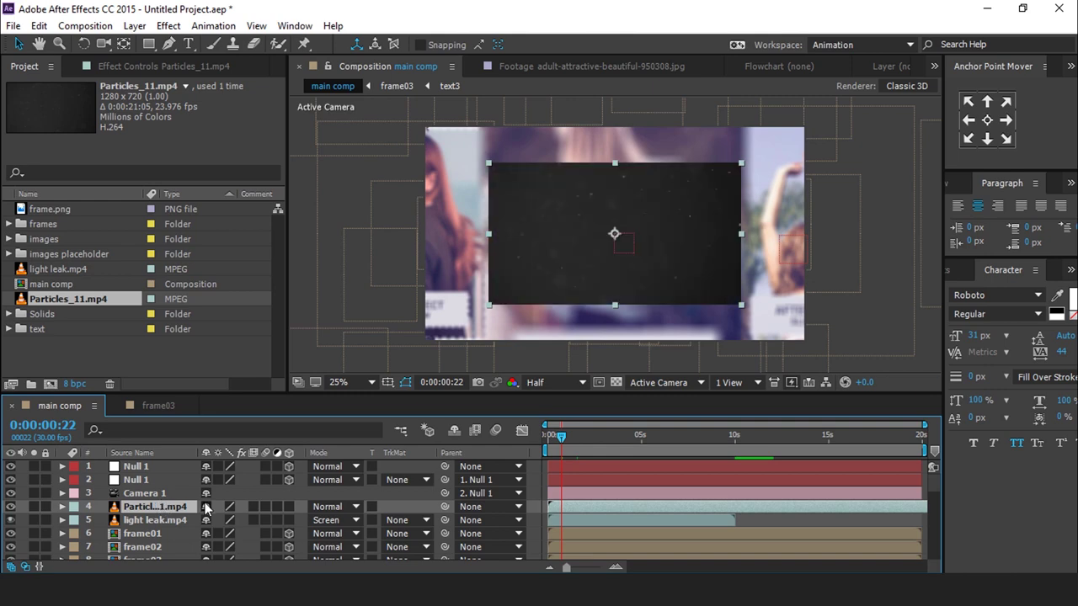
left_click_drag(741, 305, 808, 347)
left_click(336, 506)
left_click(379, 197)
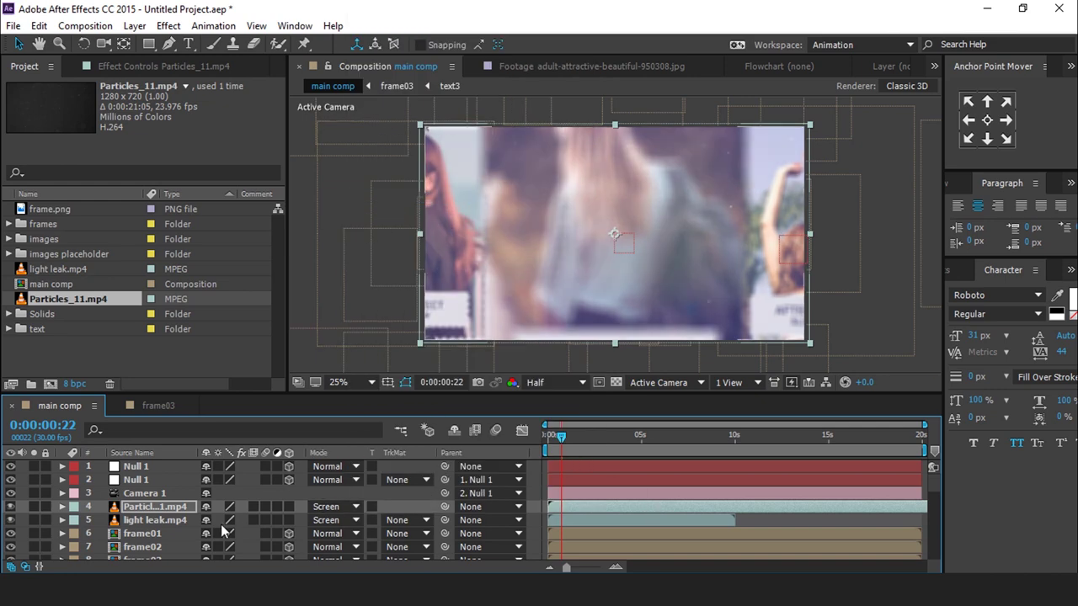
key("space")
Add an adjustment layer with a Curves effect bent for slightly more contrast.
right_click(311, 288)
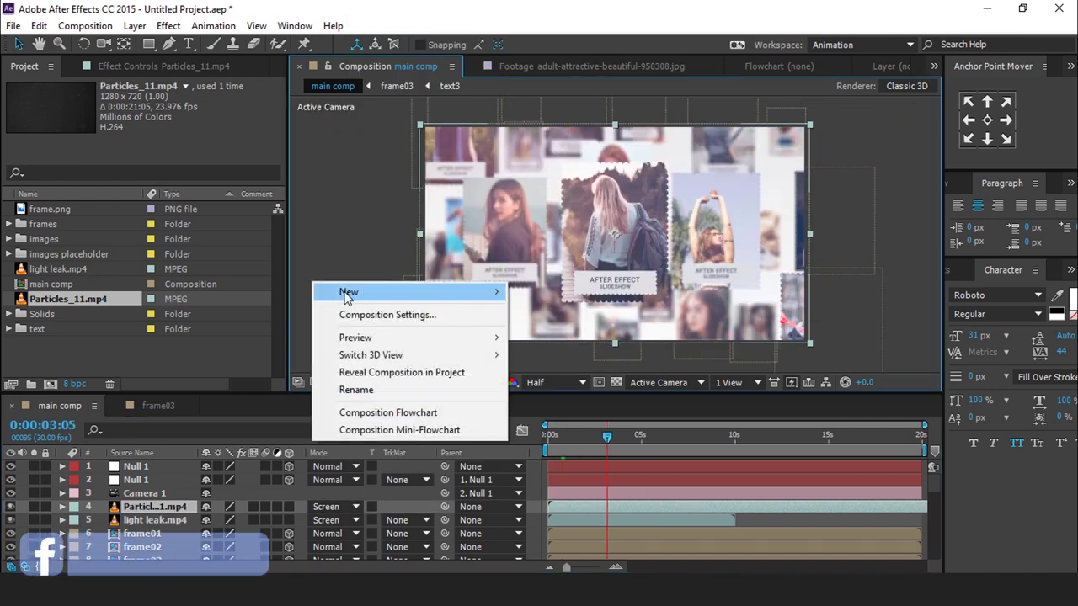
mouse_move(348, 291)
left_click(568, 419)
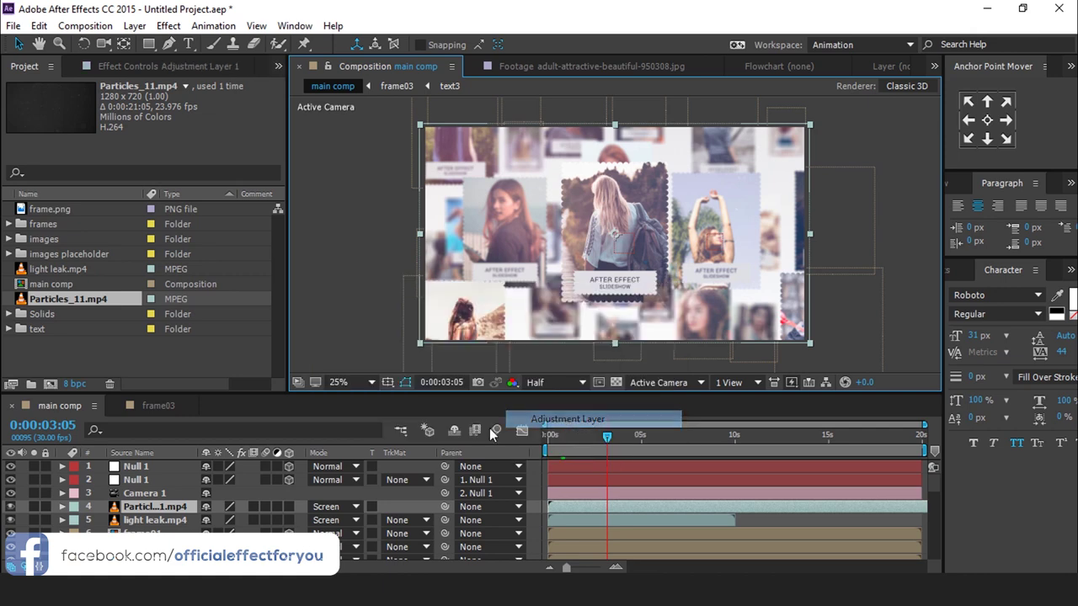
key("ctrl+space")
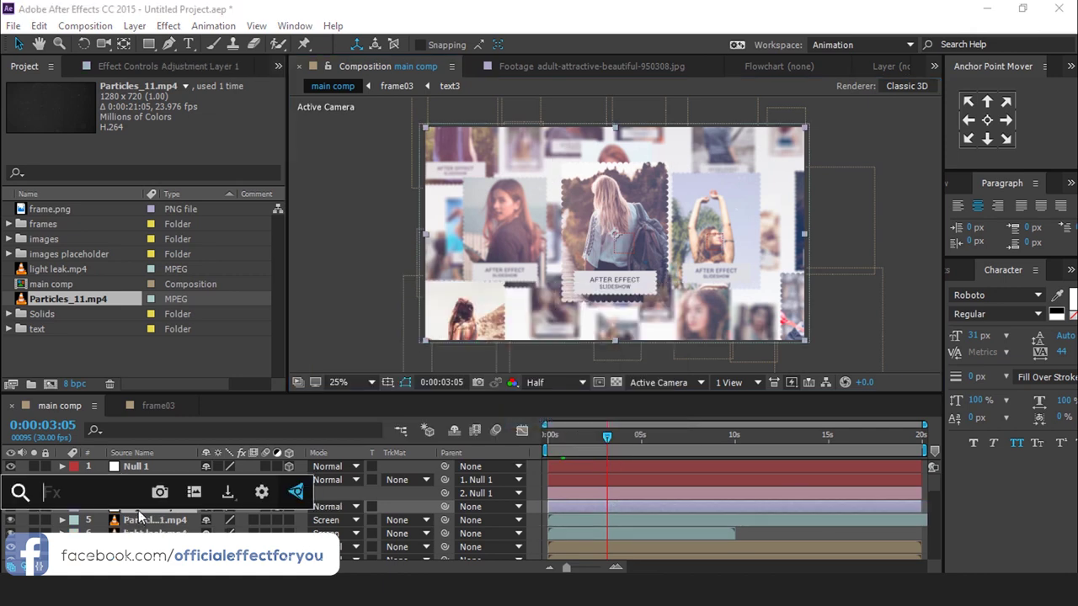
type("cu")
key("Return")
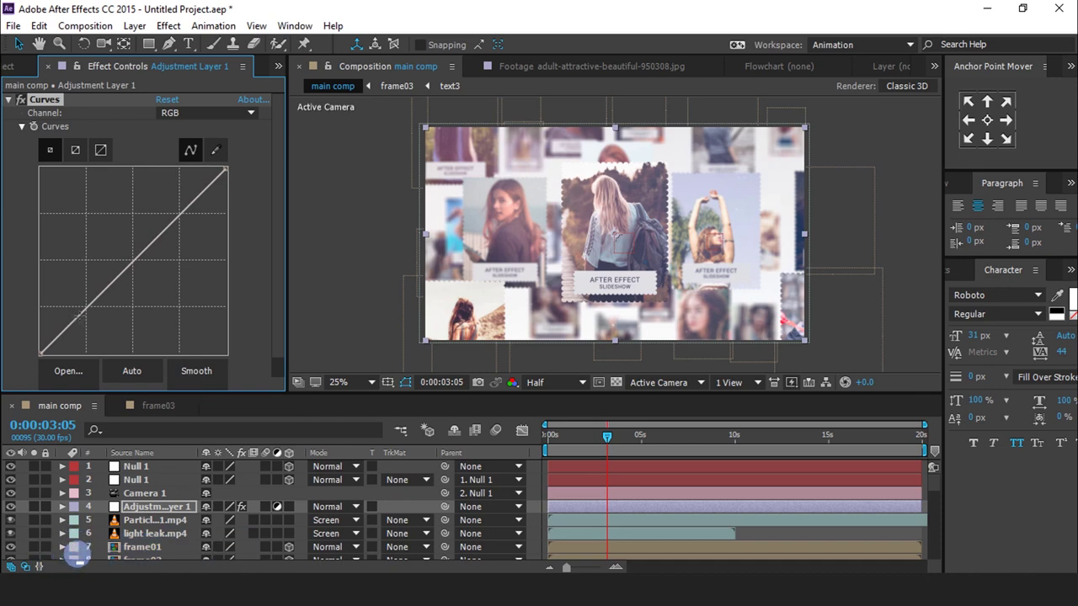
mouse_move(80, 313)
left_mouse_down()
mouse_move(142, 290)
mouse_move(87, 318)
left_mouse_up()
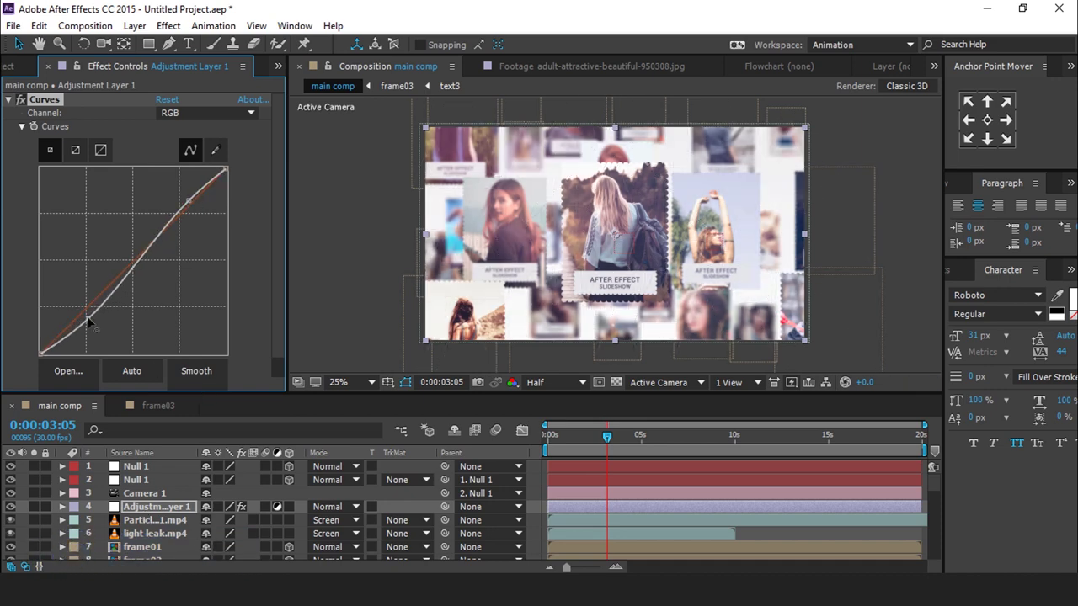
left_click(9, 99)
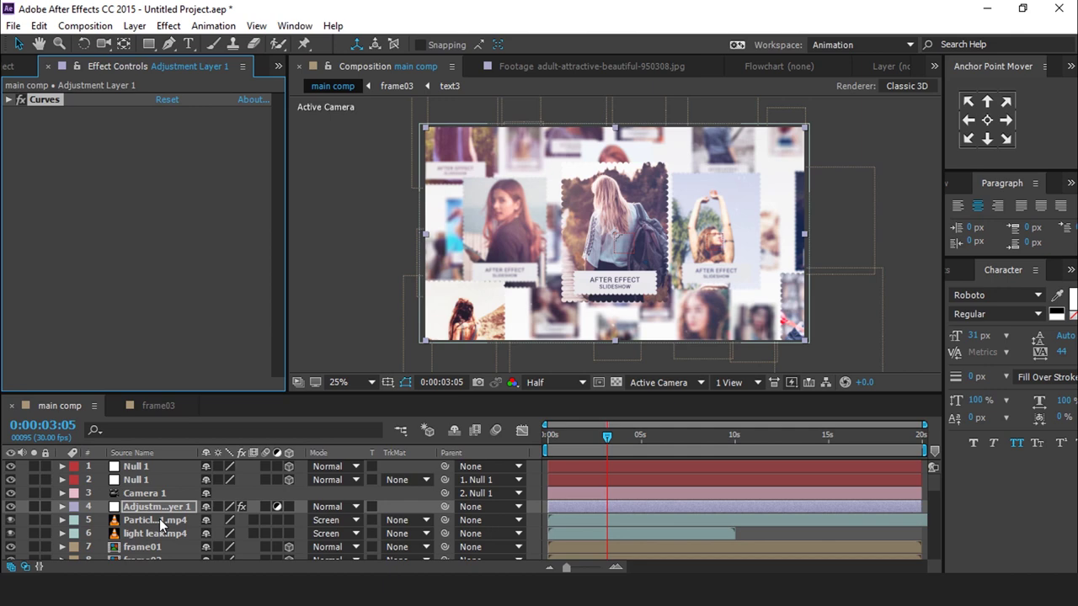
left_click(17, 44)
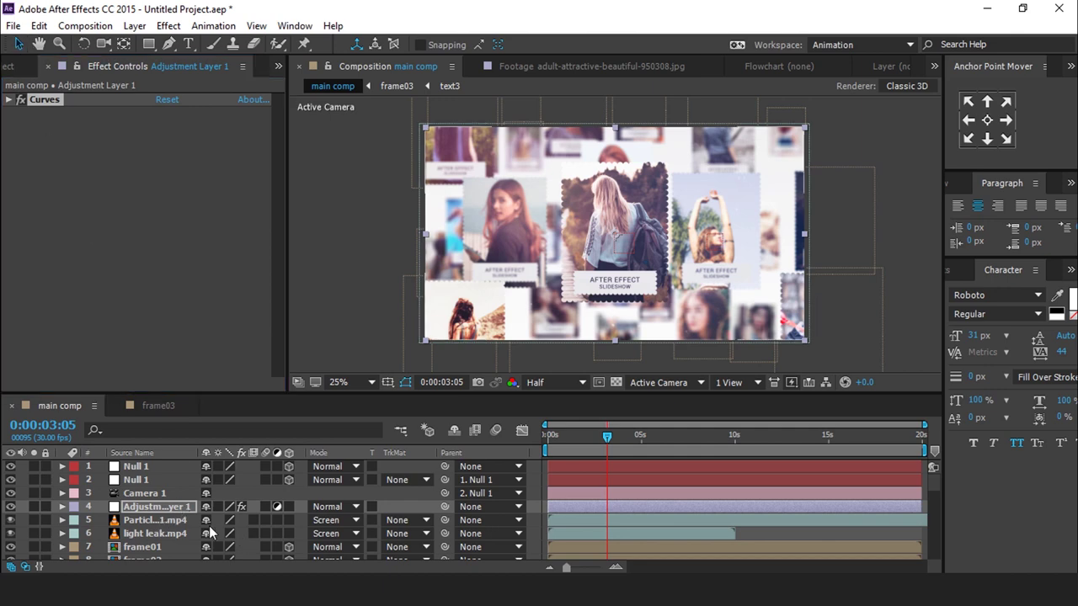
Play main comp from the start to review the graded collage and overlays.
key("Home")
key("space")
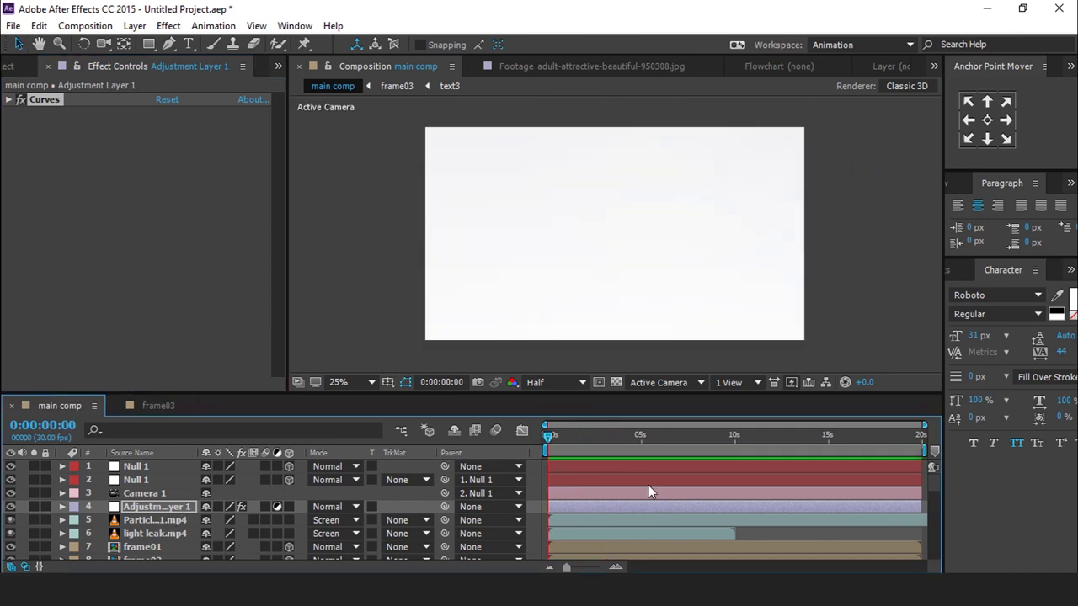